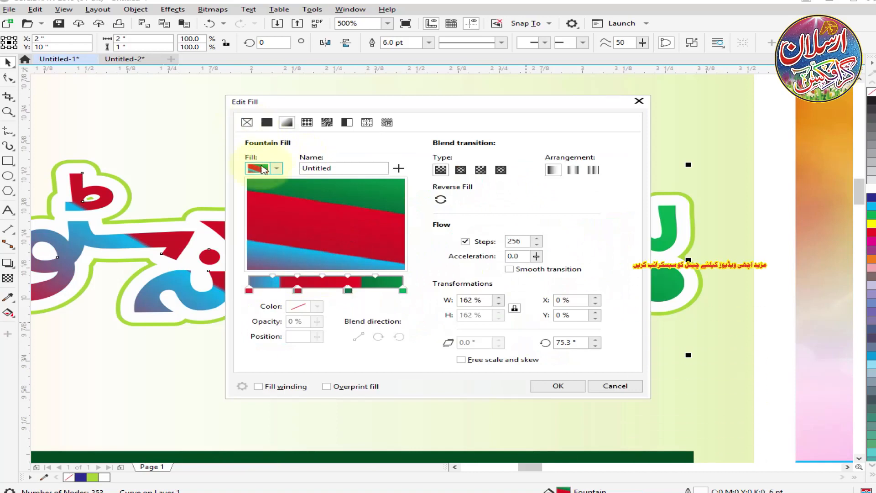
Apply the multicolour fountain fill to the shop-name lettering and overlay a copy of it without an outline.
click(563, 385)
scroll(315, 194, down, 1)
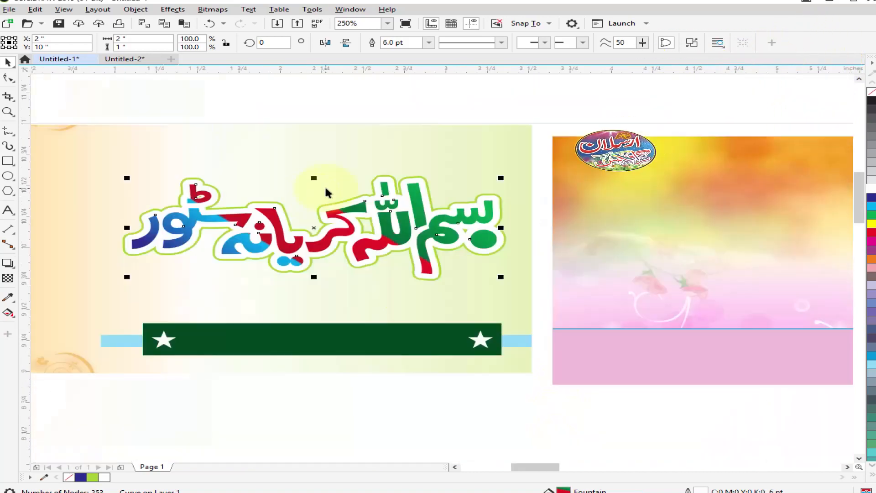
scroll(263, 195, up, 1)
click(469, 300)
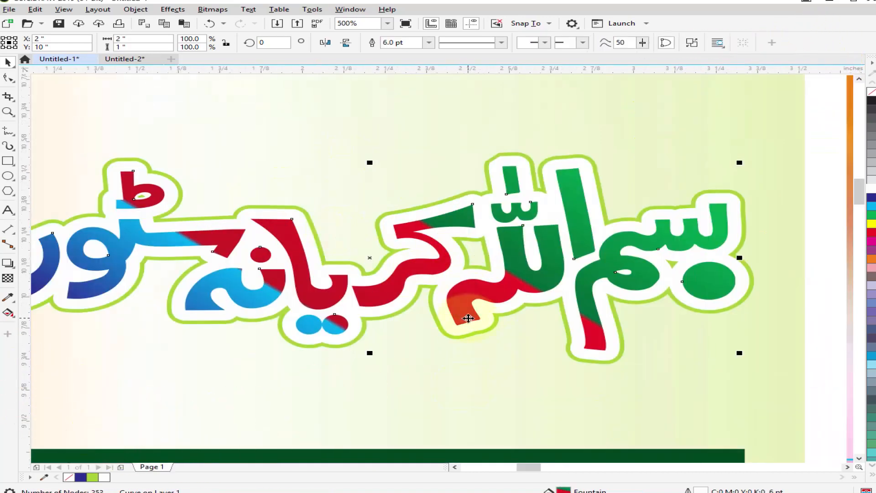
scroll(530, 250, up, 1)
Apply a Plastic texture effect to the shop name with depth 4, smoothness 59 and a light colour of C 0, M 81, Y 62, K 0.
click(181, 10)
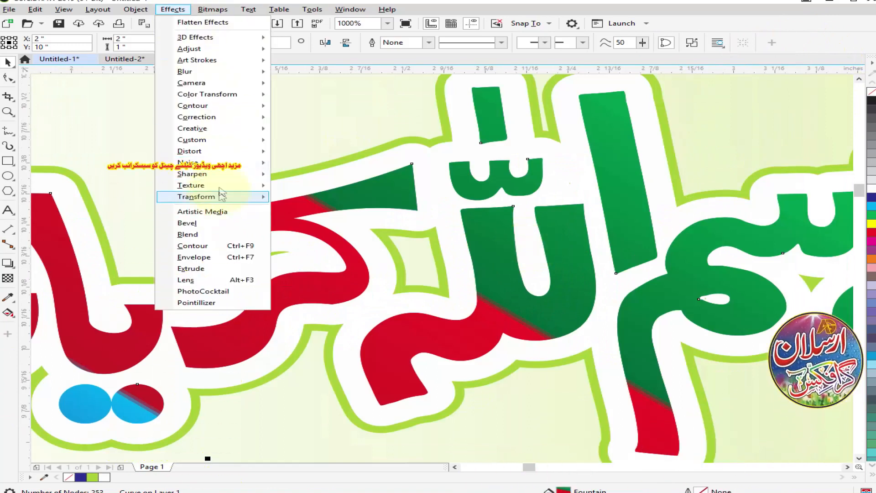
mouse_move(200, 184)
click(312, 220)
drag(381, 189, 408, 110)
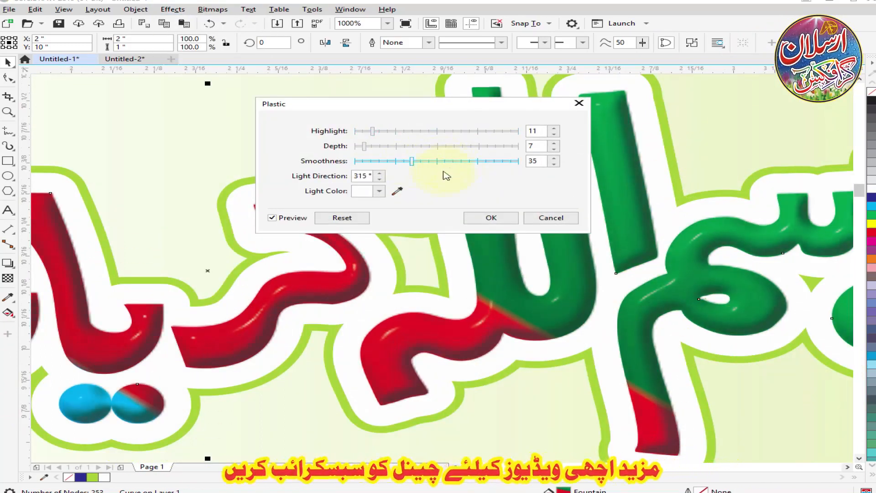
drag(366, 147, 361, 148)
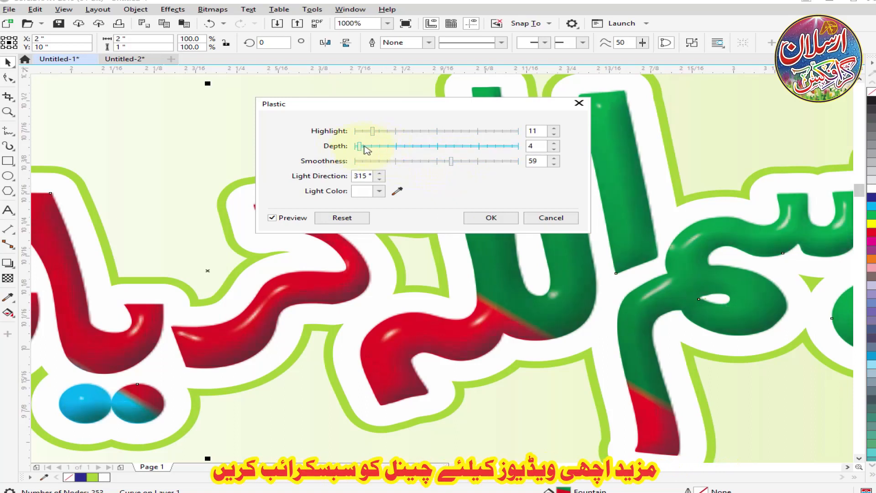
click(379, 191)
click(416, 243)
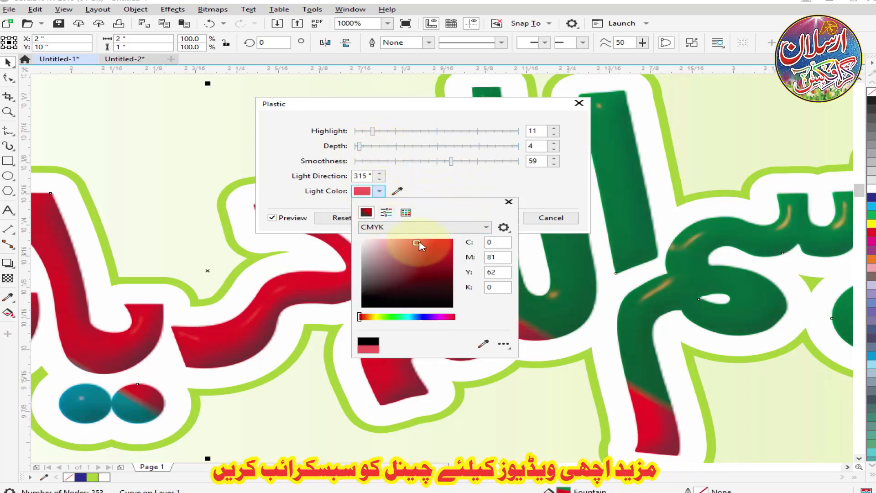
click(535, 190)
click(491, 218)
Examine the plastic effect across the shop-name lettering at different magnifications.
scroll(456, 230, down, 2)
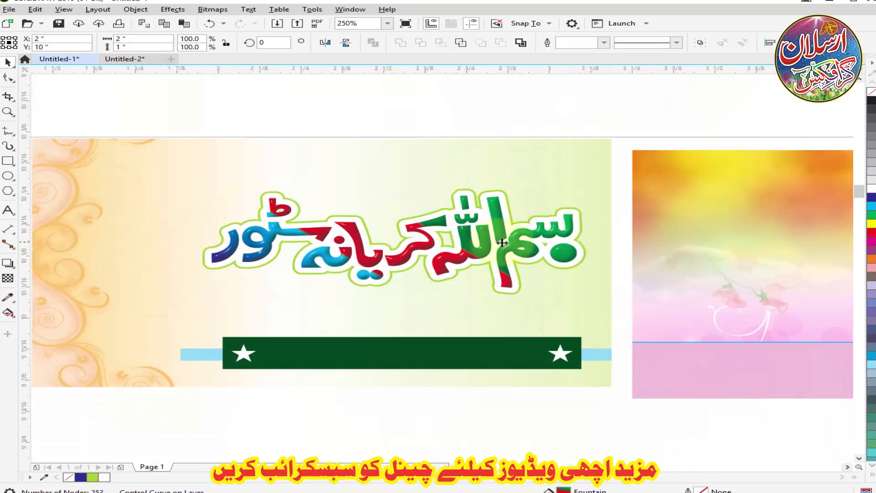
scroll(502, 243, up, 2)
shift+click(479, 228)
key(Escape)
scroll(442, 233, down, 3)
scroll(388, 224, up, 1)
scroll(387, 233, down, 1)
scroll(350, 242, up, 1)
click(351, 242)
Copy the contact names and phone numbers from Untitled-2 to the card's top edge and give them a white 2.0 pt outline.
click(151, 59)
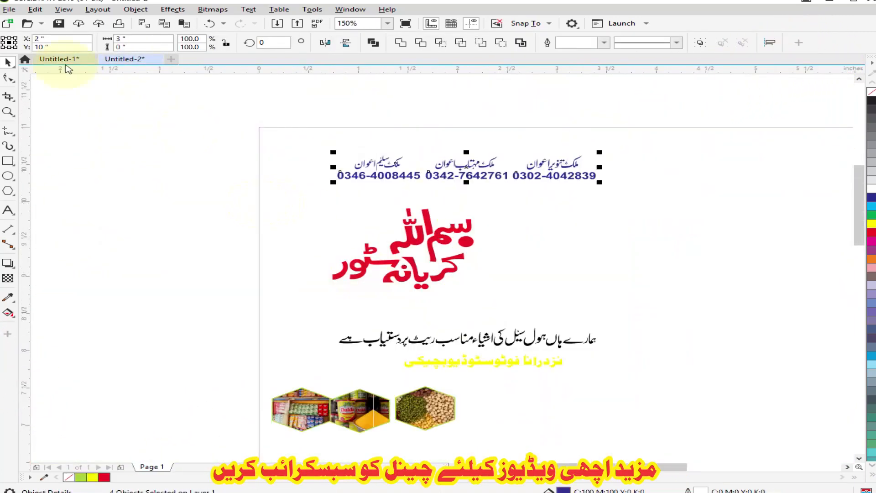
click(65, 63)
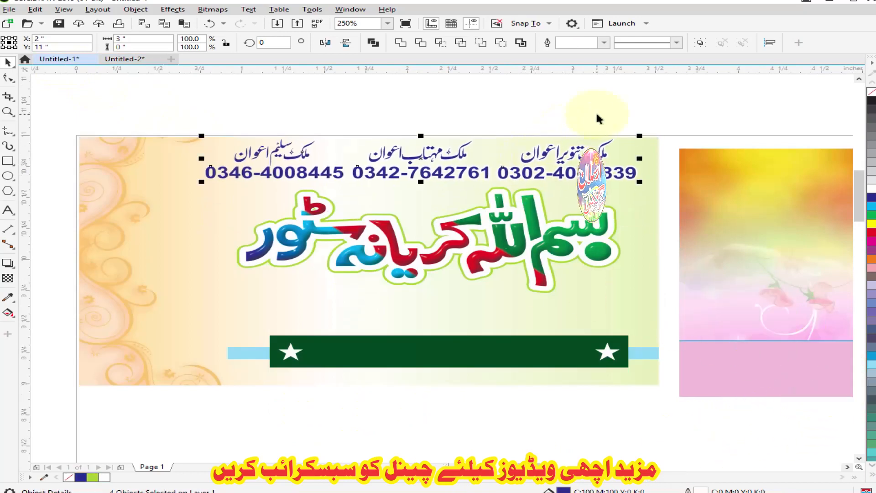
key(F12)
click(352, 197)
click(352, 213)
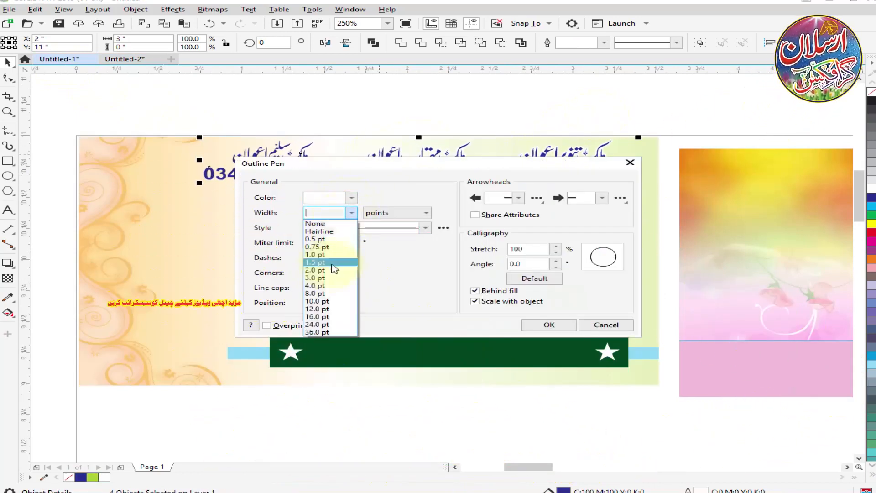
click(333, 269)
key(Return)
Space out the three contact blocks along the card's top edge and recolour the middle one red.
drag(507, 212, 200, 124)
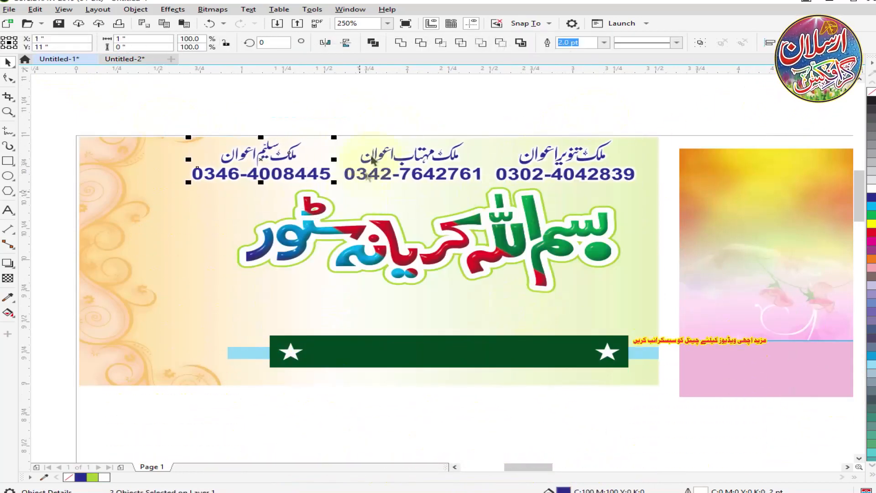
click(544, 131)
scroll(419, 158, down, 1)
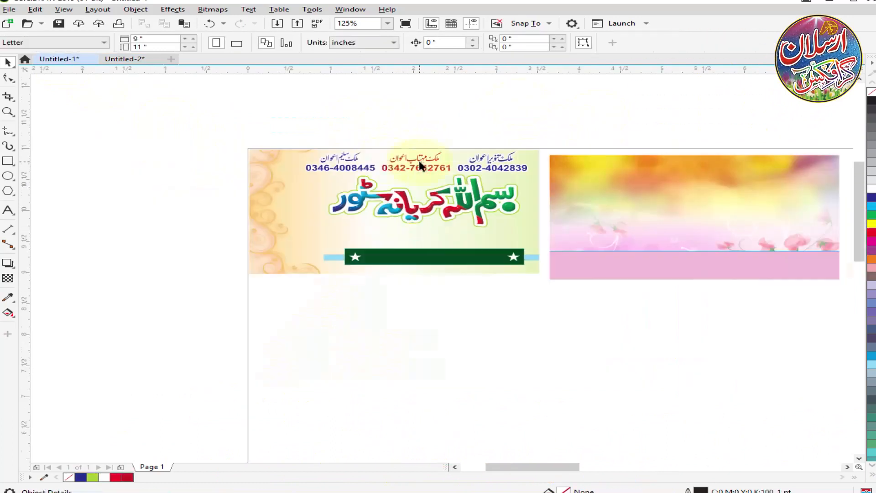
scroll(387, 158, up, 1)
click(388, 170)
scroll(319, 207, down, 1)
scroll(329, 236, up, 1)
Copy the black Urdu wholesale tagline from Untitled-2 and place it between the shop name and the green bar.
click(130, 59)
drag(648, 313, 233, 355)
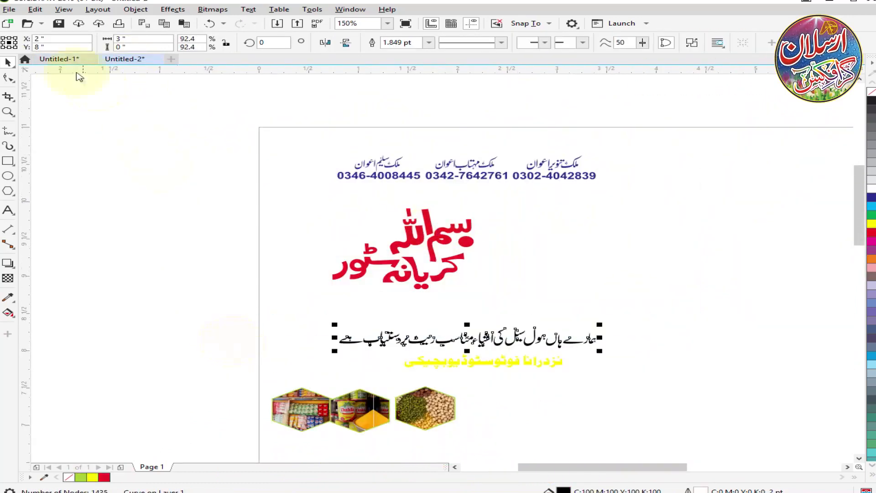
click(60, 59)
scroll(411, 269, down, 1)
scroll(473, 303, up, 3)
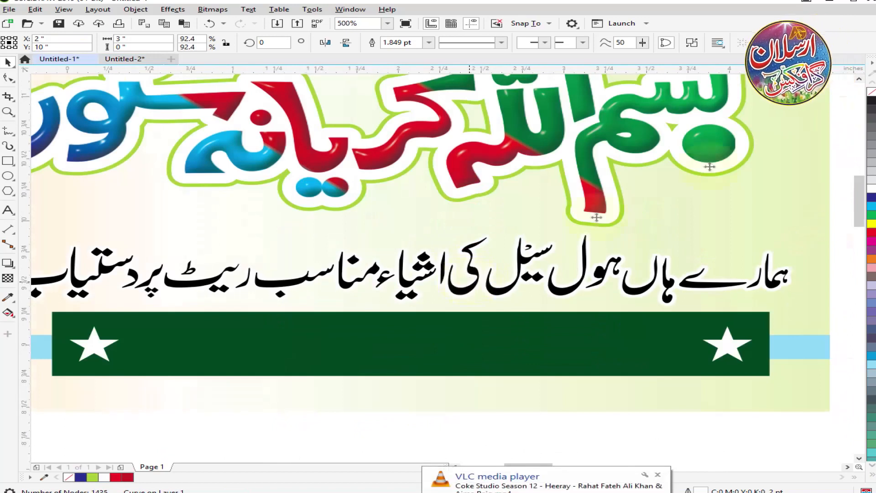
scroll(469, 282, down, 1)
text(Orr)
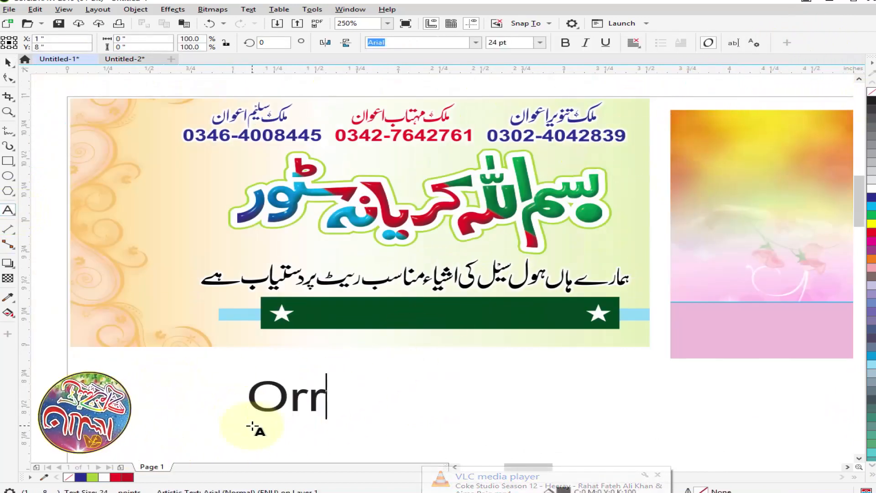
right_click(331, 392)
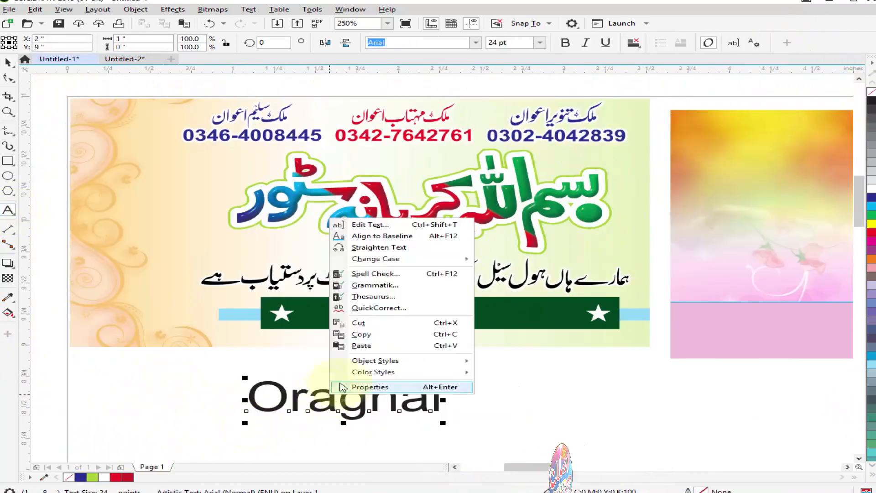
click(351, 399)
click(7, 63)
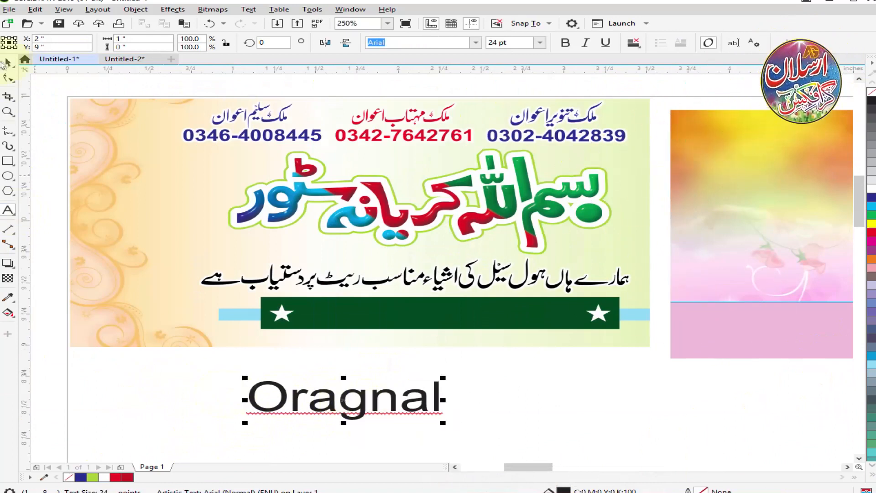
key(Delete)
Nudge the shop name and the row of contact details slightly down on the card.
key(Down)
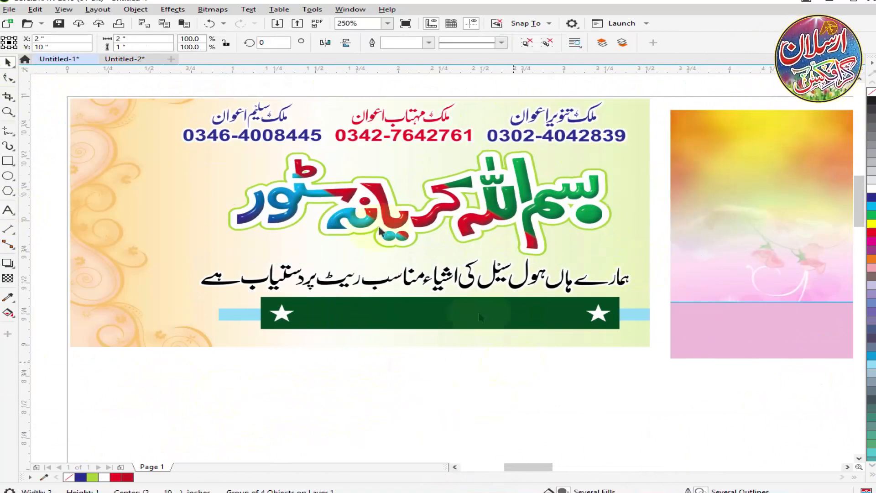
drag(160, 87, 643, 169)
key(Down)
scroll(388, 249, down, 2)
click(172, 109)
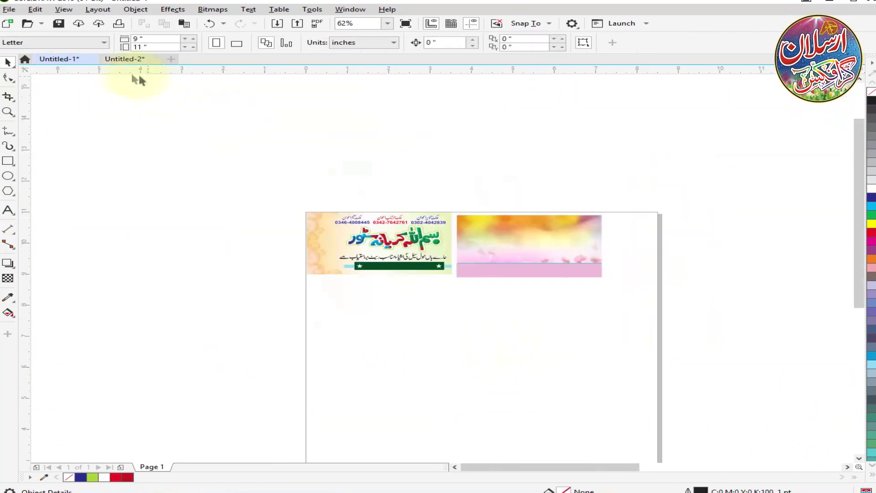
Copy the yellow address line from Untitled-2 and place it on the green bar between the two stars.
click(125, 60)
key(ctrl+v)
drag(402, 334, 407, 269)
scroll(402, 248, up, 2)
Try to centre-align the yellow address line with the green bar horizontally and vertically.
shift+click(445, 274)
key(c)
key(e)
key(ctrl+z)
key(ctrl+z)
click(485, 355)
Copy the three hexagonal product photos from Untitled-2 and paste them into Untitled-1.
scroll(274, 239, up, 1)
scroll(374, 264, down, 1)
scroll(408, 271, down, 1)
click(125, 59)
drag(478, 381, 219, 438)
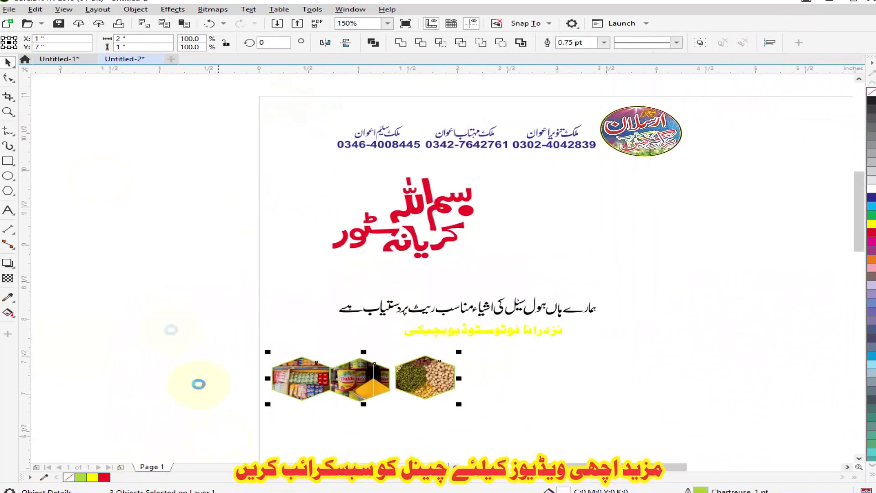
key(ctrl+c)
click(59, 59)
scroll(267, 248, down, 1)
key(ctrl+v)
Place the hexagon with the packaged-goods shelf in the card's upper-left corner.
click(170, 299)
drag(170, 377, 165, 166)
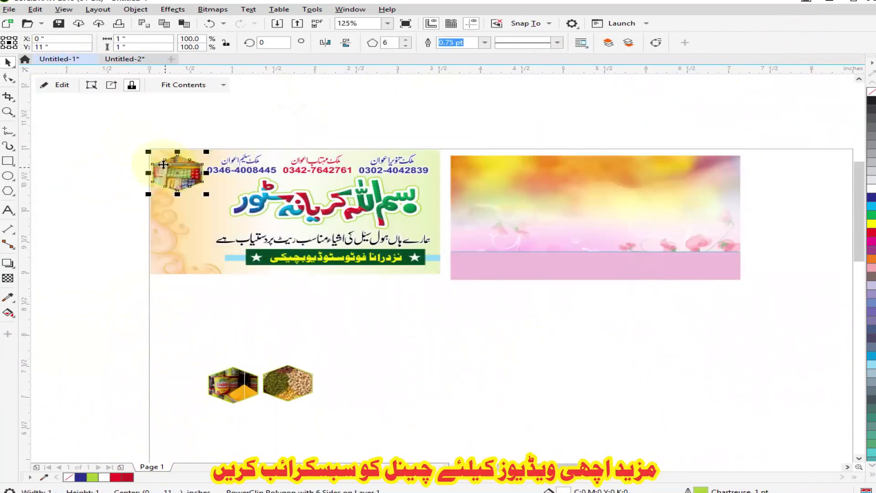
scroll(164, 166, up, 2)
drag(215, 191, 238, 204)
scroll(211, 181, down, 1)
scroll(207, 172, up, 2)
scroll(238, 199, down, 3)
Place the hexagon with the tins below the first one and adjust the photo's position inside its frame.
drag(278, 405, 236, 236)
double_click(232, 239)
click(63, 85)
scroll(233, 210, up, 2)
drag(256, 159, 258, 172)
scroll(262, 194, down, 1)
double_click(257, 184)
click(62, 85)
Place the pulses hexagon in the card's lower-left corner and left-align it with the top hexagon.
scroll(207, 249, down, 1)
drag(335, 411, 234, 284)
scroll(224, 280, up, 1)
shift+click(248, 150)
key(l)
key(Escape)
scroll(238, 253, down, 1)
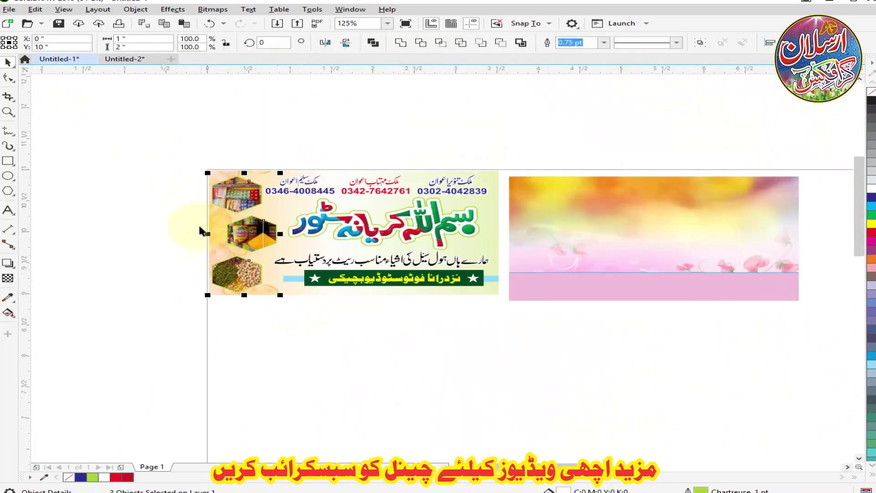
Group the three hexagonal photos and align the group's vertical centre with the card background.
scroll(217, 249, up, 1)
click(242, 263)
click(277, 310)
click(148, 136)
click(283, 264)
drag(119, 108, 390, 381)
key(ctrl+g)
shift+click(377, 351)
key(e)
key(Escape)
scroll(276, 233, down, 1)
Add the text "Thanks For 1K Subscribe" above the two cards and correct its spelling.
click(7, 210)
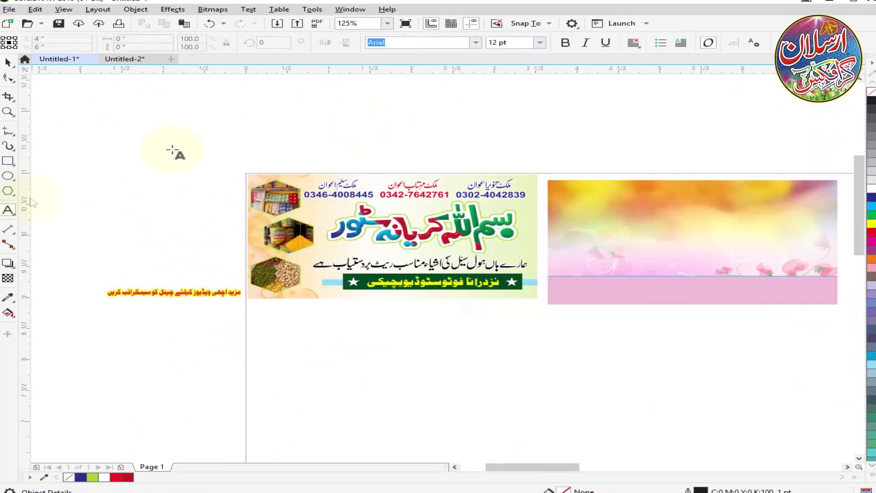
text(bsuribe)
right_click(567, 132)
click(593, 157)
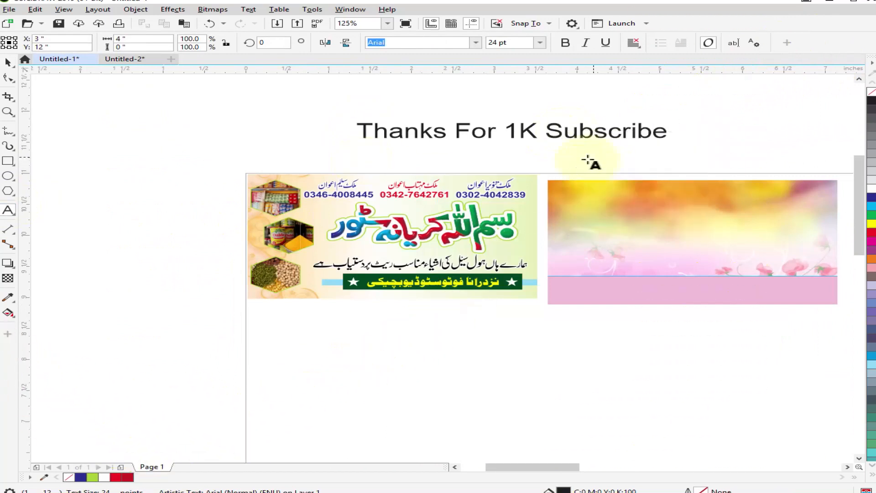
Enlarge the "Thanks For 1K Subscribe" text to about 29.5 pt and colour it red.
drag(671, 141, 706, 144)
scroll(93, 179, down, 1)
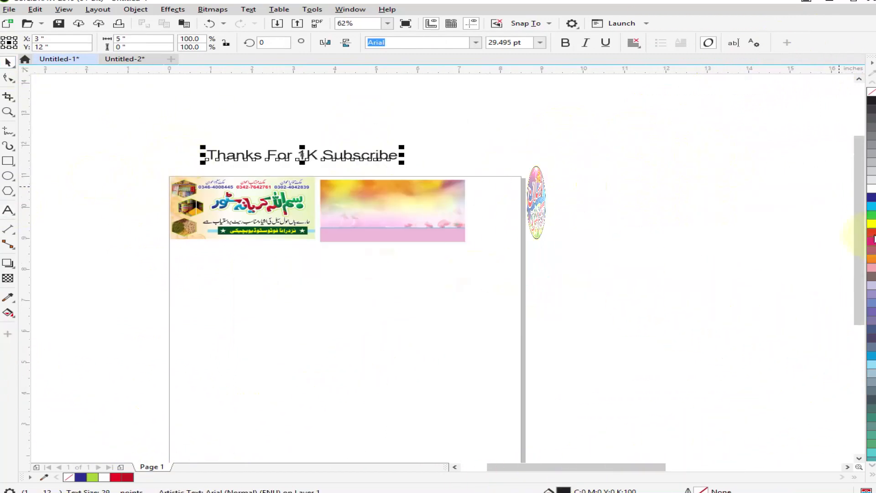
click(873, 236)
click(588, 219)
click(124, 59)
drag(666, 284, 250, 313)
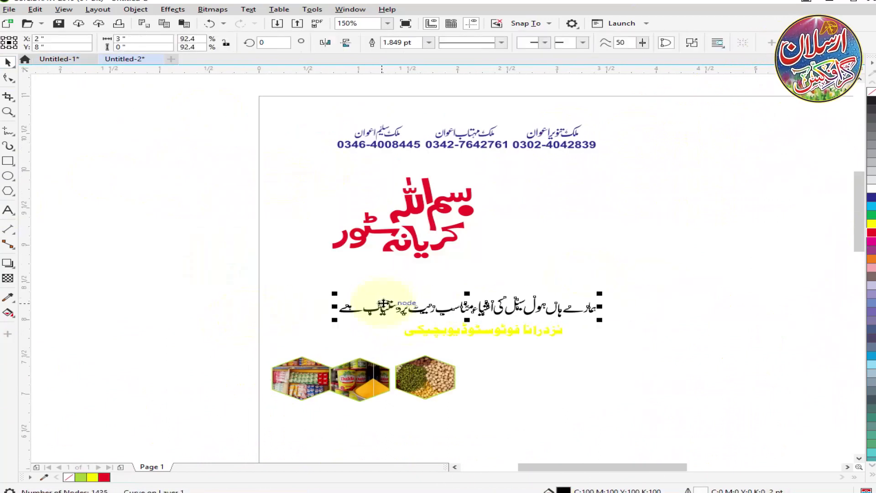
click(59, 60)
Save the drawing to the Desktop as "Gaft Visting Card" in CDR format.
key(ctrl+s)
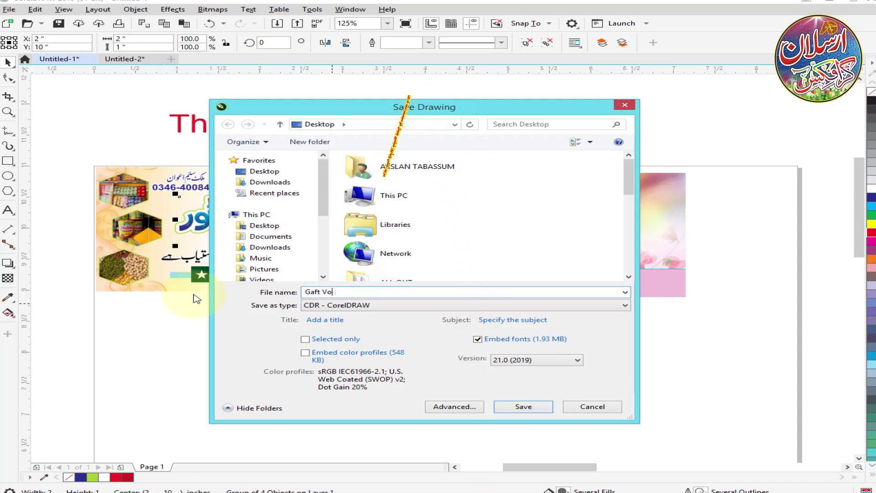
key(Return)
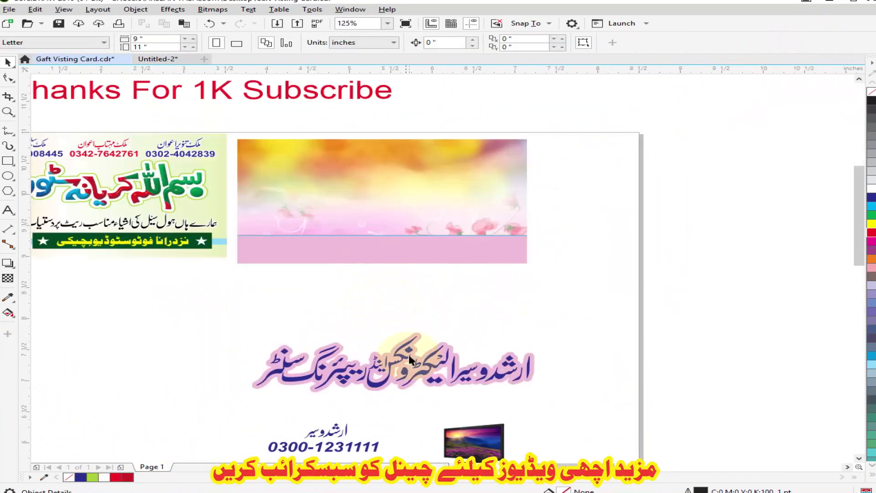
Place the electronics repair shop title on the second card's floral background and set its outline width to 6 pt.
drag(379, 319, 462, 229)
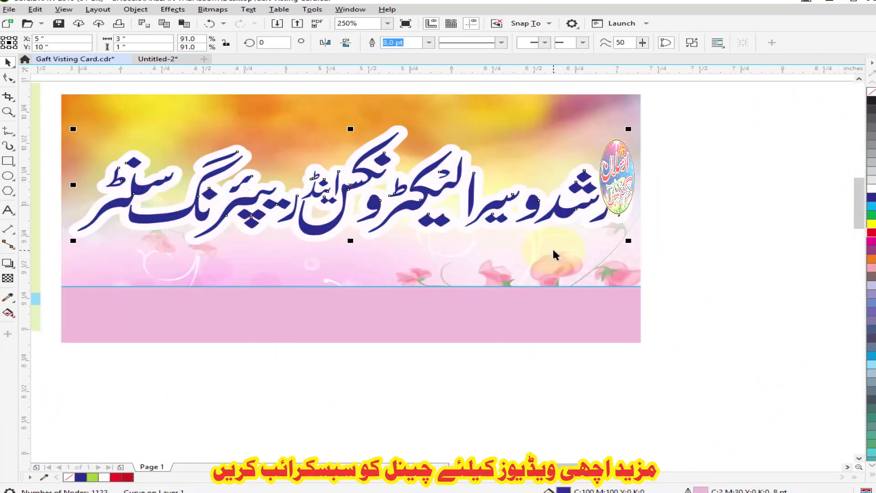
key(F12)
click(350, 213)
text(6)
key(Return)
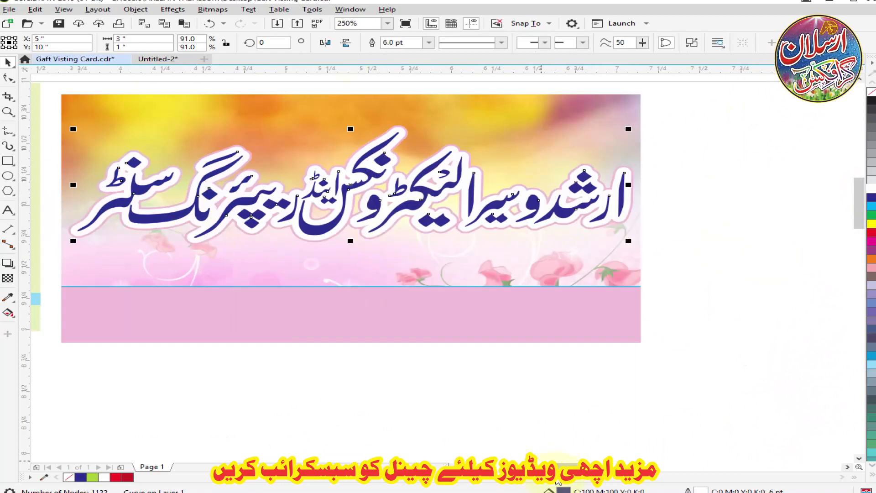
Fill the electronics shop title with the same multicolour fountain preset as the first card's shop name.
double_click(562, 489)
click(276, 168)
click(300, 240)
click(555, 385)
key(Escape)
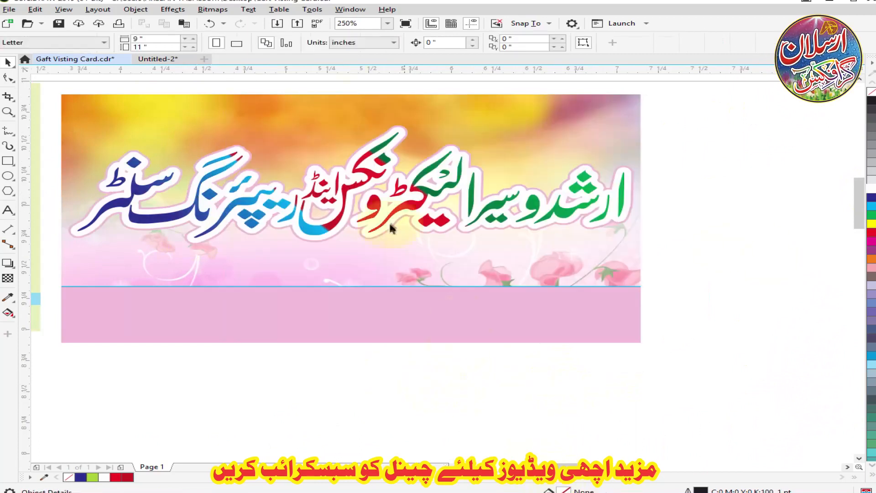
Overlay a copy of the electronics shop title without an outline.
scroll(440, 230, down, 2)
scroll(440, 230, up, 2)
click(489, 222)
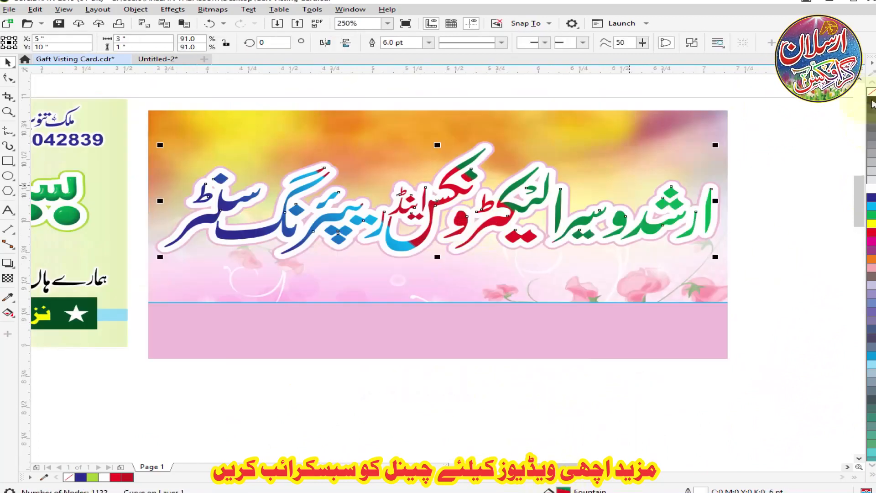
scroll(430, 229, up, 2)
click(213, 9)
mouse_move(173, 9)
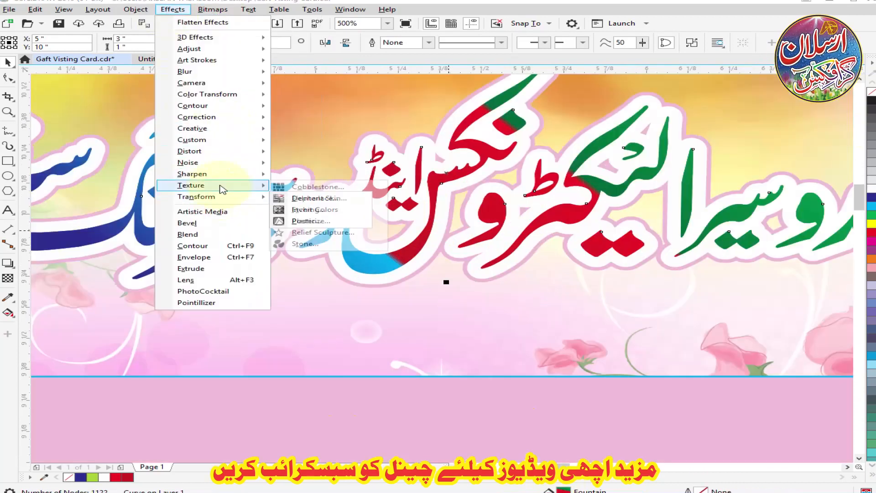
mouse_move(220, 187)
click(303, 221)
drag(396, 185, 400, 282)
click(569, 395)
click(212, 9)
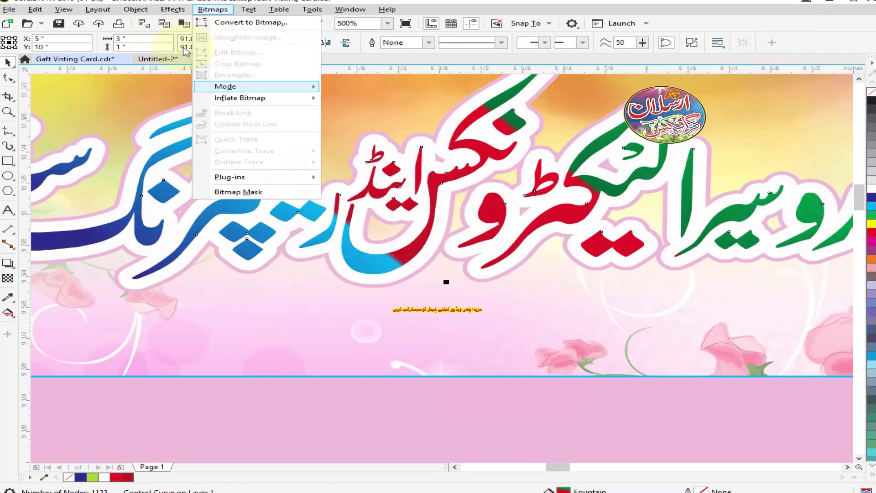
mouse_move(176, 10)
click(229, 235)
click(855, 61)
Apply a soft-edge bevel to the top copy of the electronics shop title.
click(176, 10)
click(187, 223)
click(717, 333)
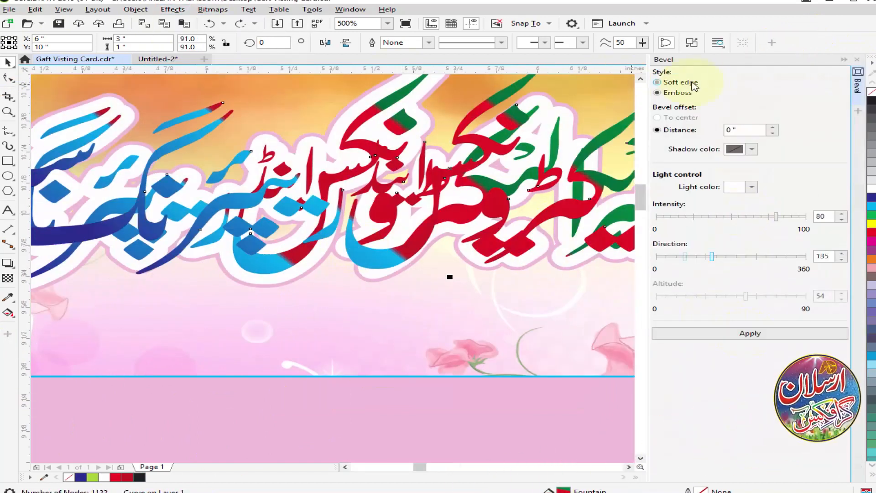
click(693, 84)
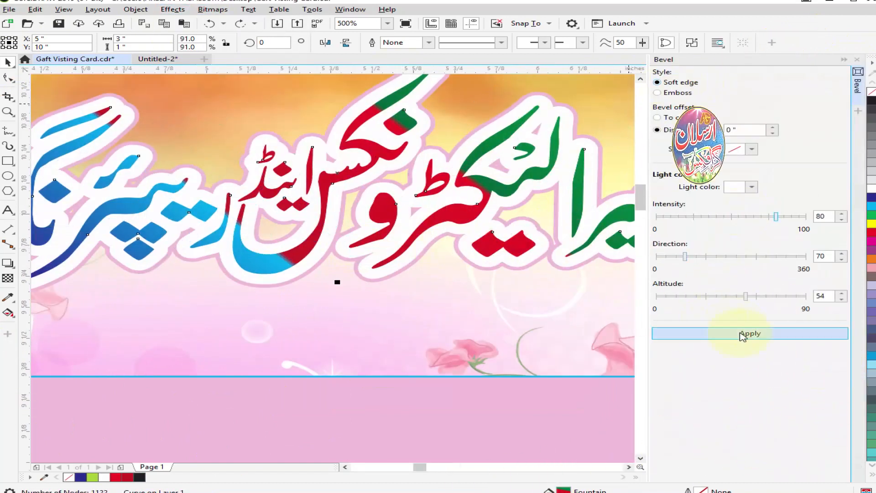
click(742, 334)
key(ctrl+z)
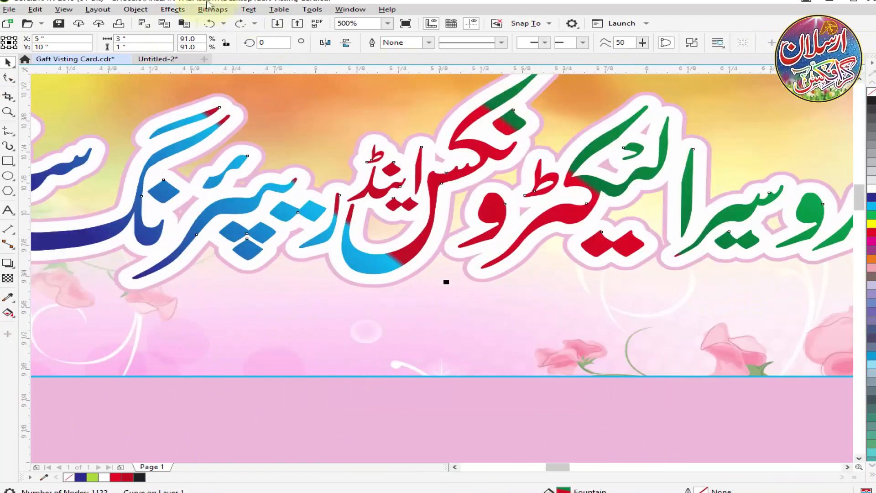
click(172, 10)
click(314, 223)
click(505, 299)
Bring the television picture onto the electronics card, scale it down and position it in the upper right corner.
scroll(468, 226, down, 1)
click(516, 393)
scroll(476, 240, down, 2)
drag(510, 359, 545, 226)
scroll(510, 211, up, 2)
drag(50, 359, 35, 371)
key(Down)
key(Down)
key(Down)
key(Down)
key(Down)
key(Down)
key(Down)
key(Down)
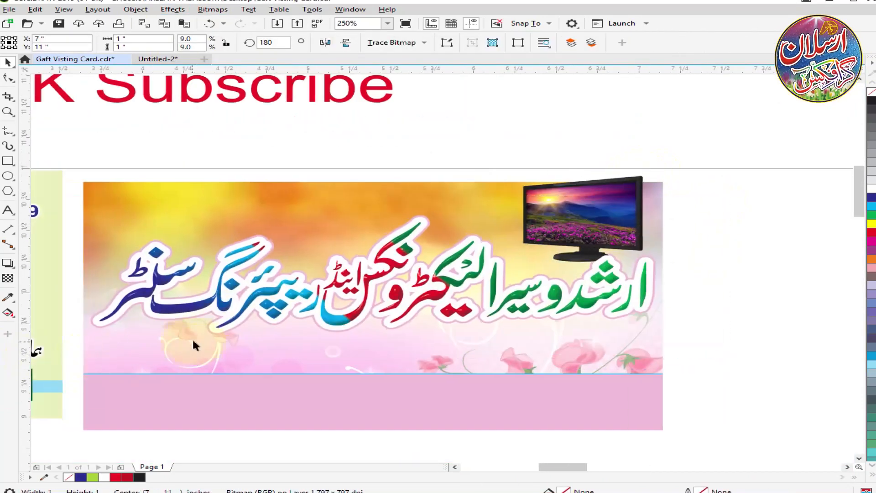
drag(704, 136, 481, 265)
drag(606, 210, 621, 202)
drag(665, 273, 655, 269)
Move the contact name and phone number text onto the top of the electronics card and break it apart.
click(435, 169)
scroll(431, 171, down, 2)
click(398, 354)
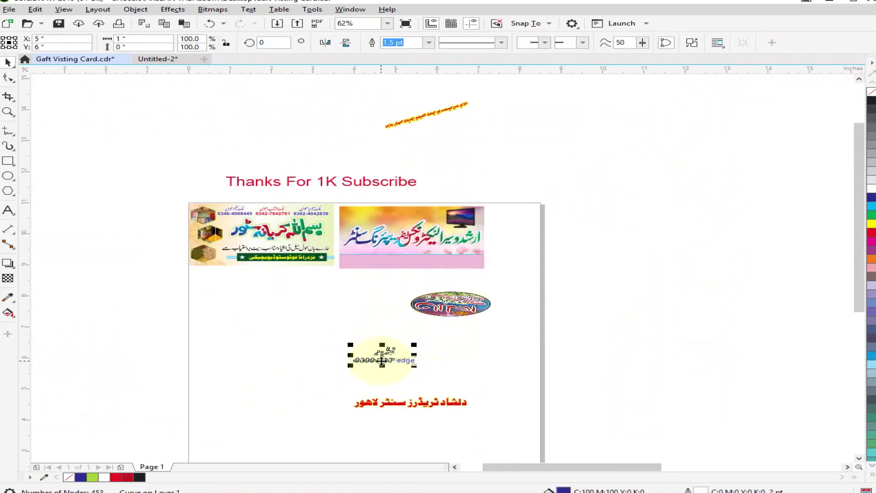
drag(383, 354, 397, 213)
scroll(397, 213, up, 2)
drag(449, 235, 343, 198)
key(ctrl+k)
Combine the contact name's letter curves into one object and place it directly beside the phone number.
scroll(331, 178, up, 1)
drag(244, 160, 423, 237)
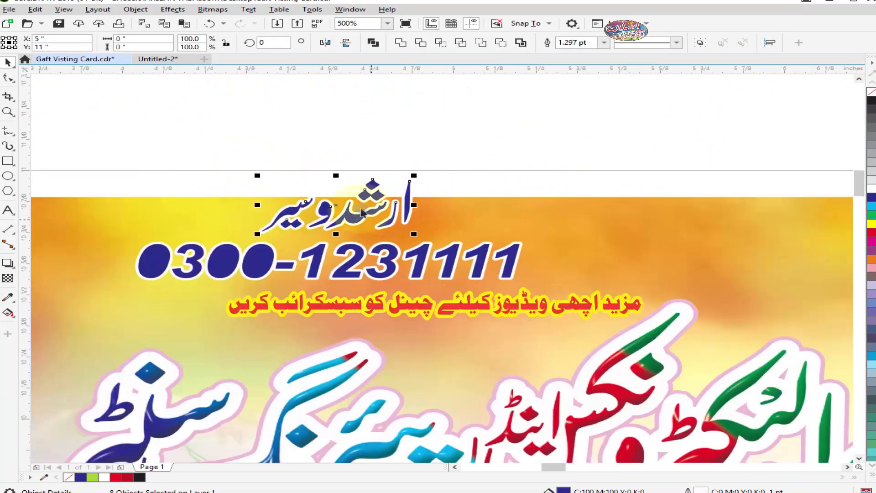
key(ctrl+o)
click(583, 351)
key(ctrl+l)
drag(283, 215, 542, 215)
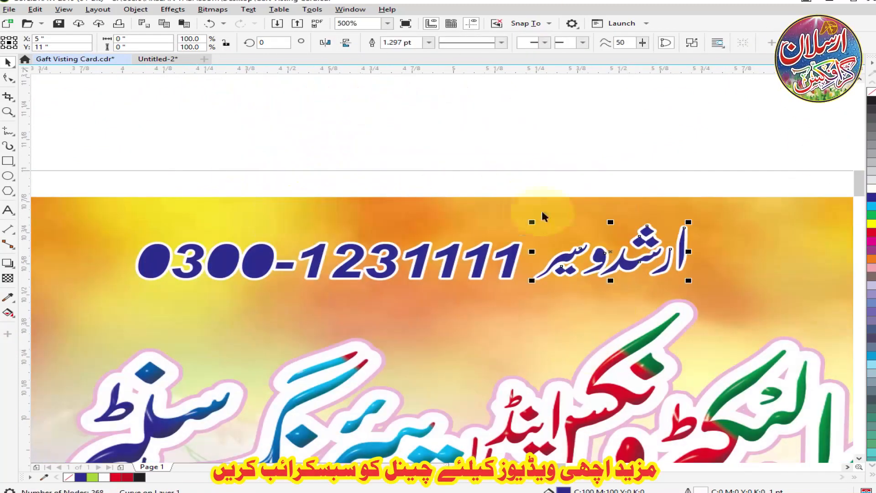
scroll(568, 259, down, 1)
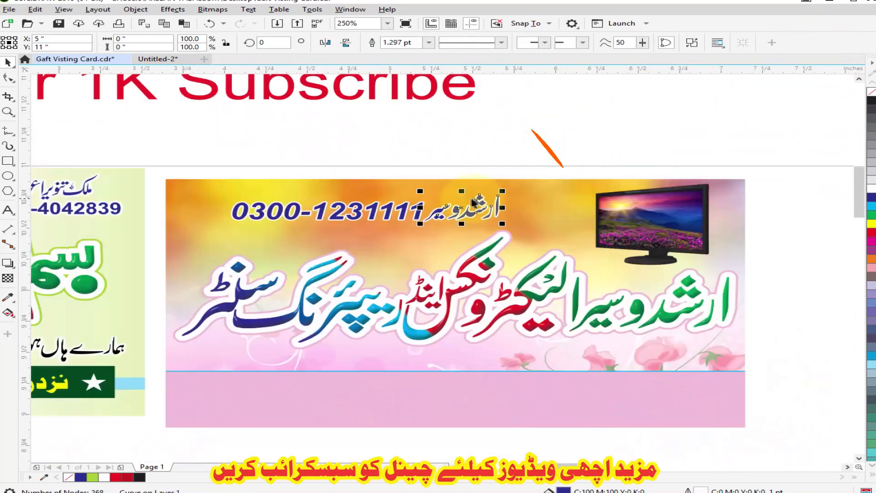
drag(489, 217, 489, 212)
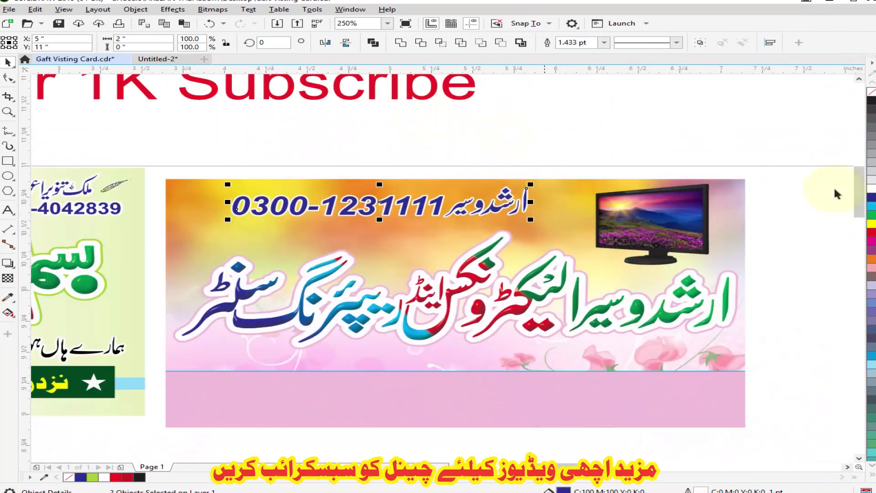
Place the red tagline with yellow outline on the pink strip at the bottom of the electronics card.
scroll(473, 173, down, 2)
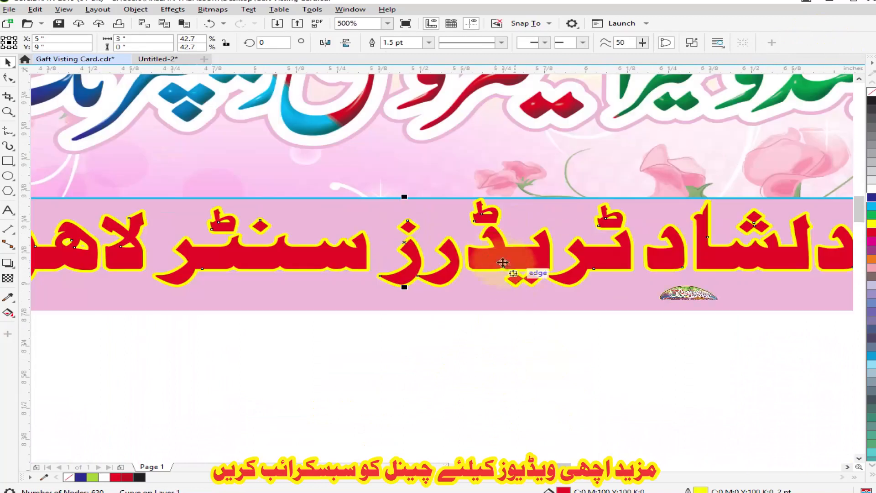
scroll(431, 245, down, 3)
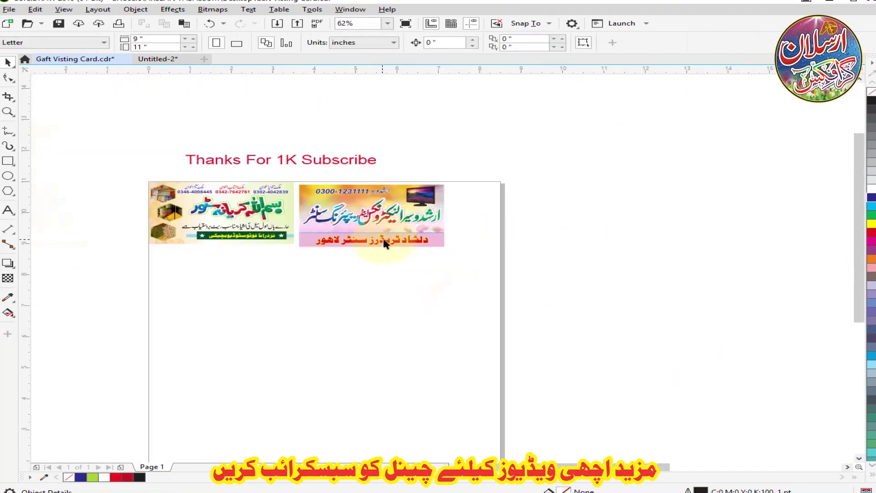
scroll(392, 222, down, 2)
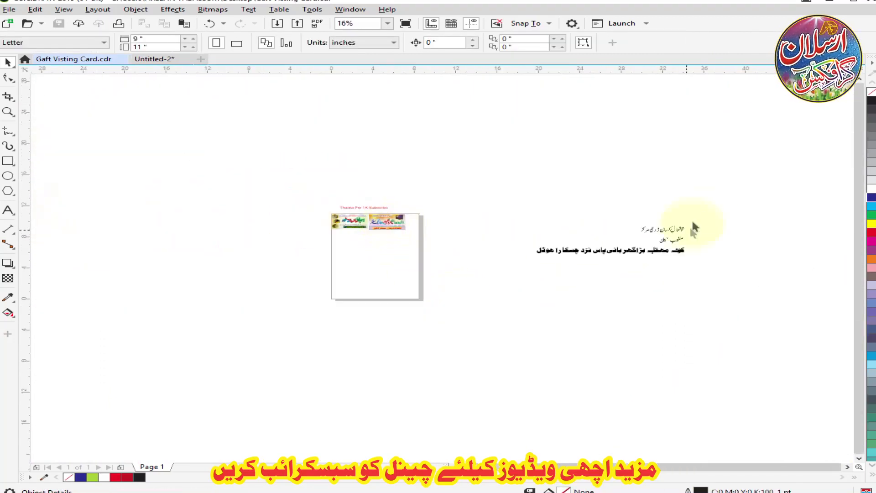
Move the three black Urdu text lines to the empty area left of the page and save the drawing.
drag(621, 245, 297, 271)
click(357, 237)
scroll(357, 237, up, 1)
scroll(256, 270, up, 4)
key(ctrl+s)
Break the Urdu text apart and adjust the letter positions at the start of the agricultural centre heading.
scroll(566, 272, down, 1)
click(528, 259)
key(ctrl+k)
click(626, 254)
scroll(535, 251, up, 2)
drag(532, 275, 538, 259)
scroll(535, 249, down, 3)
key(Escape)
scroll(497, 262, up, 3)
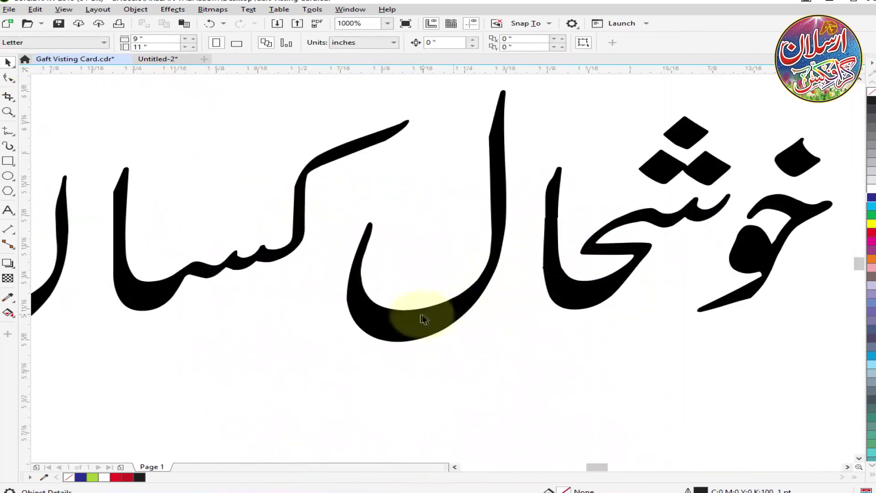
Shift the letters in the middle words of the agricultural centre heading together to close the gaps.
drag(453, 313, 475, 313)
scroll(477, 274, down, 2)
scroll(442, 258, up, 2)
drag(400, 254, 467, 254)
scroll(465, 255, down, 1)
drag(369, 280, 404, 281)
scroll(294, 268, up, 2)
drag(308, 254, 528, 254)
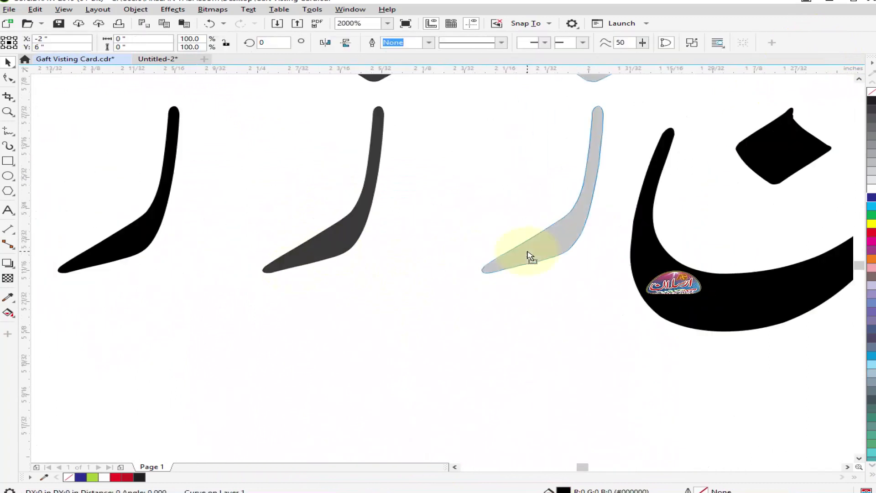
Move the letters and dot of the heading's last word, مرکز, close to the preceding word.
scroll(523, 251, down, 2)
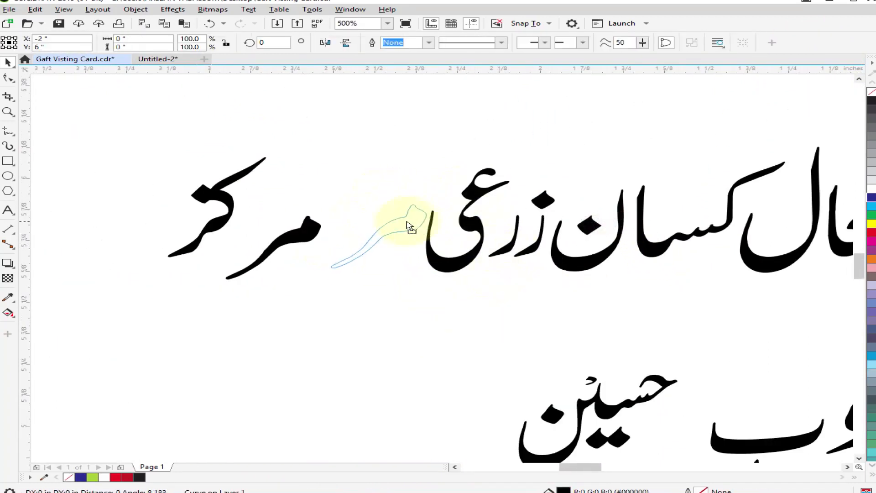
click(318, 215)
scroll(318, 215, up, 2)
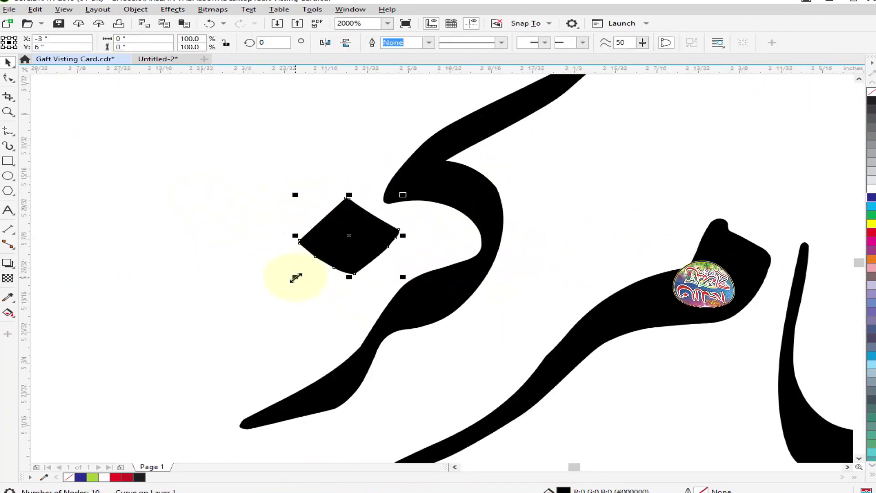
scroll(340, 211, down, 3)
key(Escape)
click(400, 43)
key(Escape)
scroll(470, 194, down, 1)
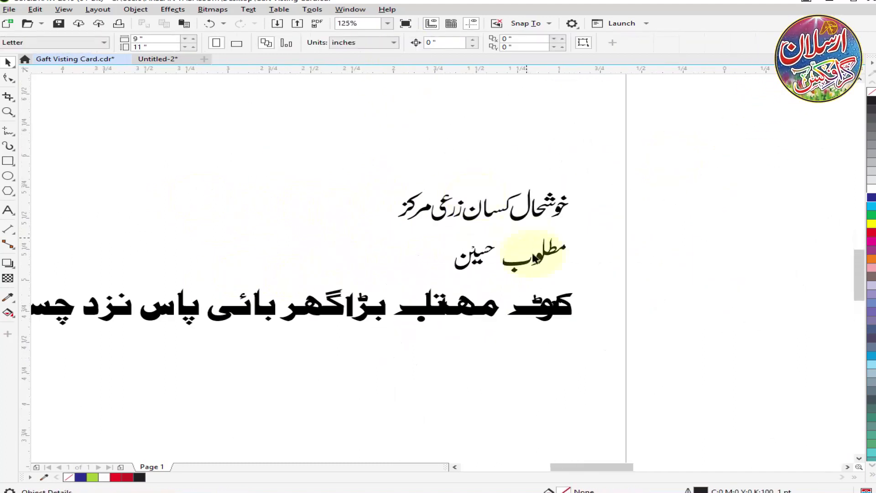
Move the second word of the personal name line closer to the first word.
scroll(542, 250, up, 2)
click(466, 302)
scroll(429, 233, down, 1)
drag(554, 200, 295, 295)
scroll(504, 239, down, 1)
scroll(538, 301, up, 2)
drag(422, 287, 529, 284)
scroll(528, 283, down, 2)
Convert the address line to curves and correct the letter and dot positions in its second word.
drag(566, 319, 37, 246)
key(ctrl+q)
scroll(748, 276, up, 1)
click(423, 311)
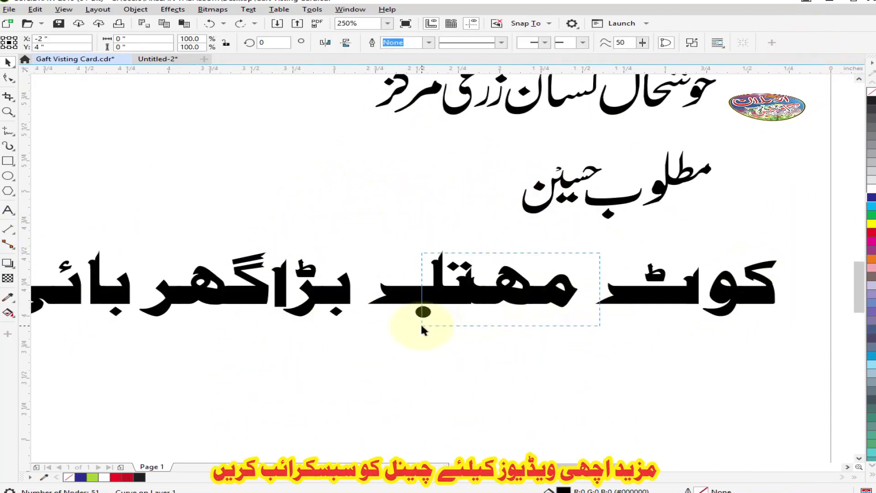
scroll(512, 313, down, 1)
scroll(538, 303, up, 2)
scroll(434, 348, down, 3)
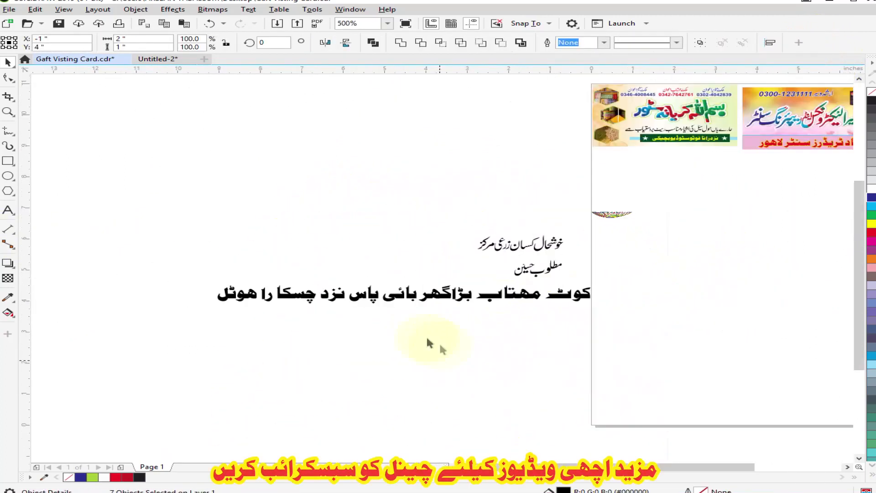
Select the address line's opening words in turn and move them closer to the following words.
scroll(481, 288, down, 1)
scroll(458, 286, up, 1)
scroll(611, 297, up, 2)
scroll(289, 255, down, 2)
scroll(293, 253, up, 2)
drag(516, 245, 308, 322)
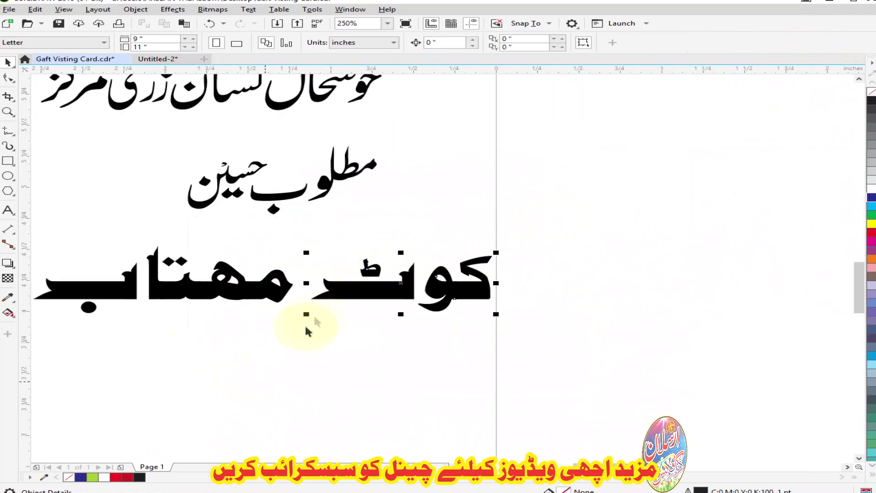
scroll(326, 324, up, 1)
scroll(501, 280, down, 2)
drag(575, 233, 303, 315)
scroll(361, 290, down, 2)
scroll(167, 278, up, 2)
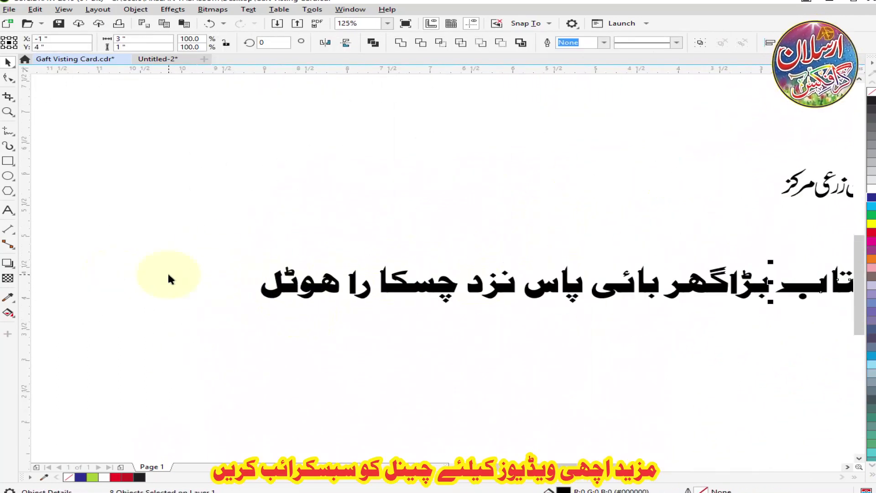
Shift the last words of the address line right to close the remaining word gaps.
drag(381, 339, 382, 339)
key(Right)
scroll(365, 299, up, 3)
scroll(335, 274, down, 3)
drag(190, 227, 438, 297)
key(Right)
key(Right)
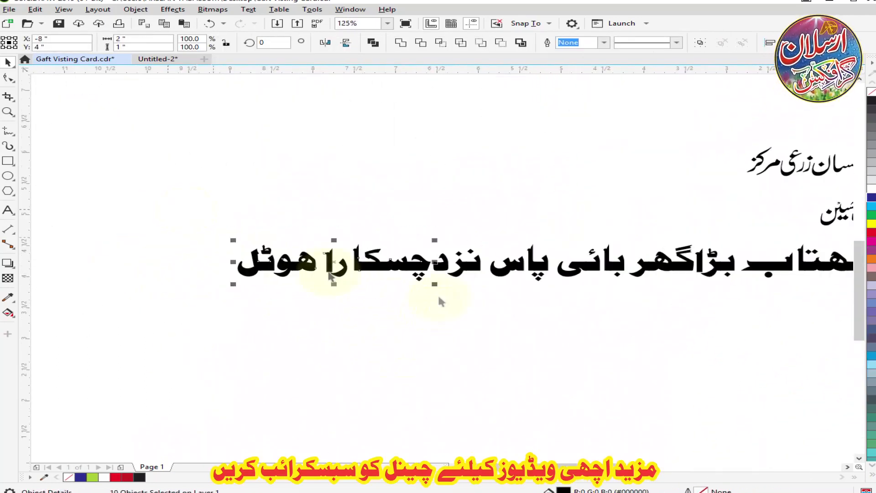
Combine all the letters of the address line into a single curve object.
scroll(200, 241, down, 1)
drag(644, 296, 126, 235)
scroll(302, 273, down, 1)
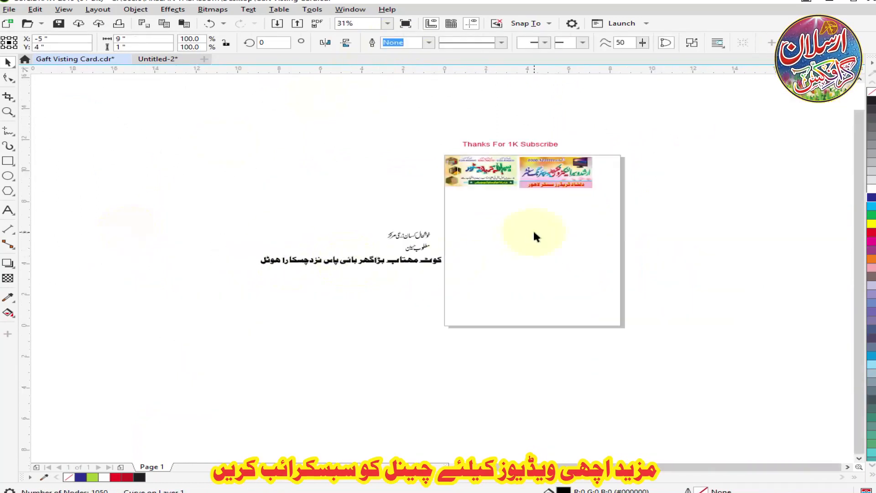
Draw a rectangle below the first card and size it to 3.5 by 2 inches.
scroll(425, 197, up, 1)
key(F6)
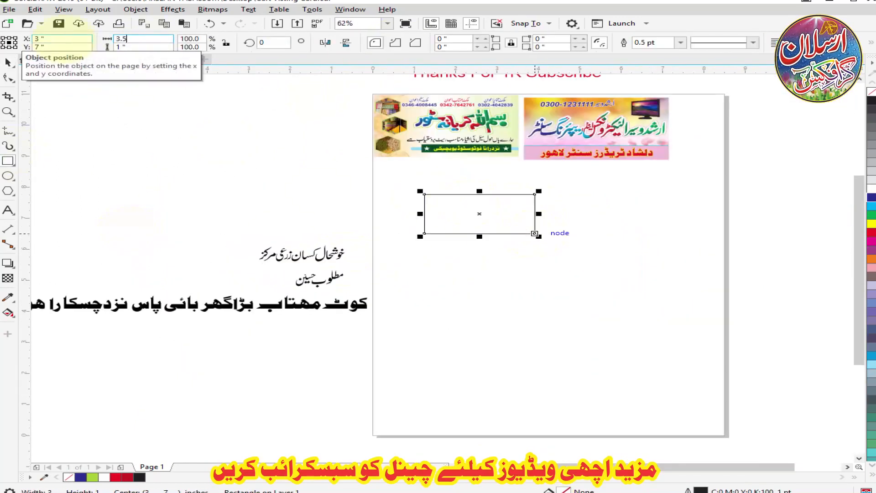
key(Tab)
text(2)
key(Return)
key(space)
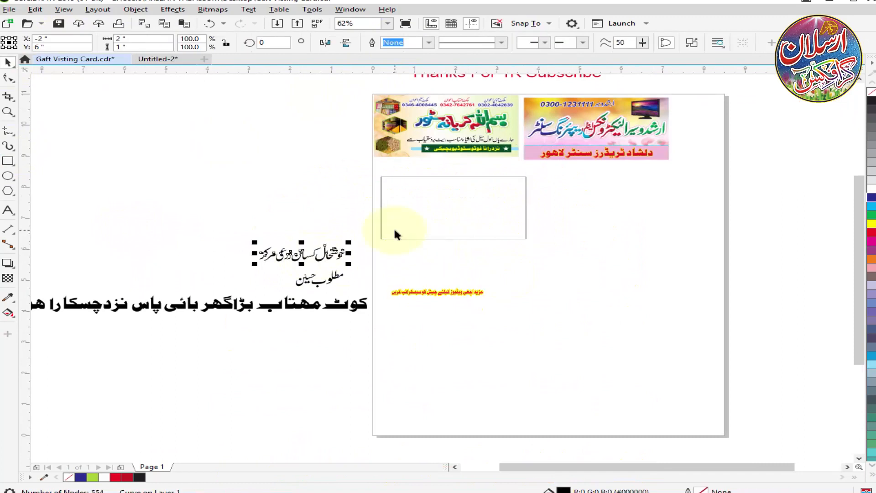
Switch to File Explorer and open the Background folder inside Printing on Local Disk (F:).
key(super+e)
double_click(524, 196)
double_click(658, 286)
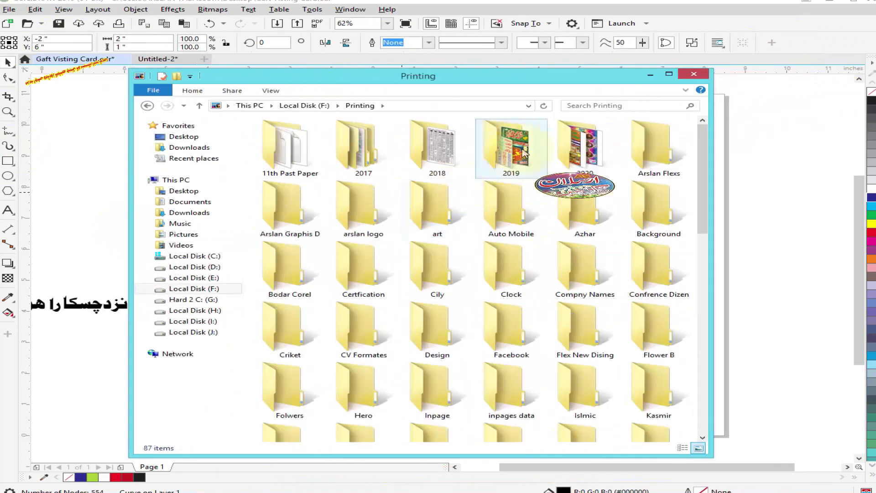
double_click(524, 153)
key(BackSpace)
key(b)
key(Return)
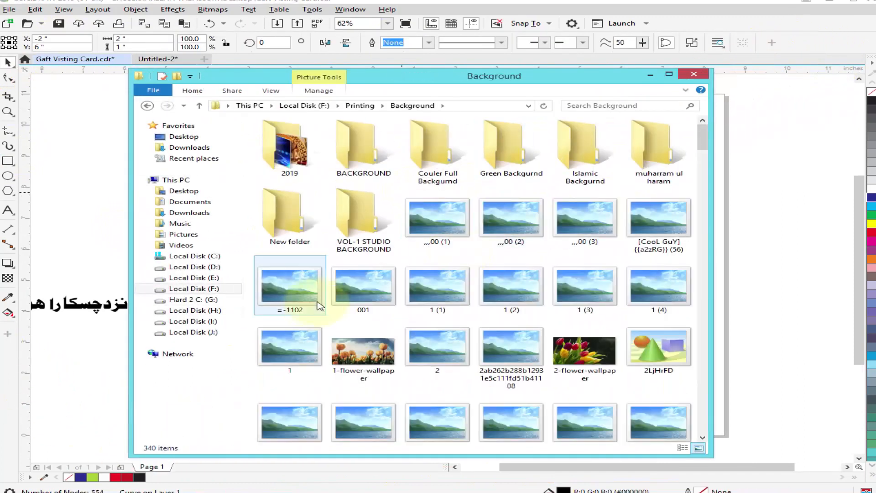
Look through the Islamic Backgurnd subfolder and the Background folder's pictures for a suitable card background.
double_click(601, 153)
scroll(450, 263, down, 8)
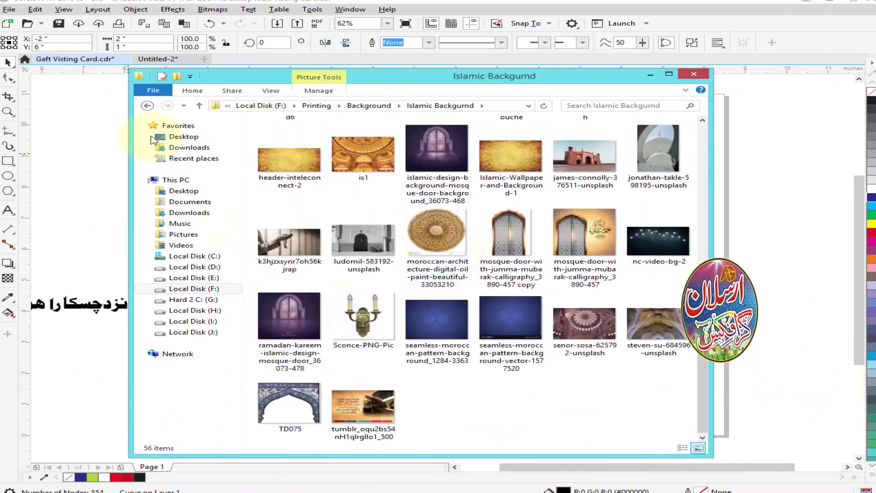
click(146, 106)
scroll(283, 205, down, 10)
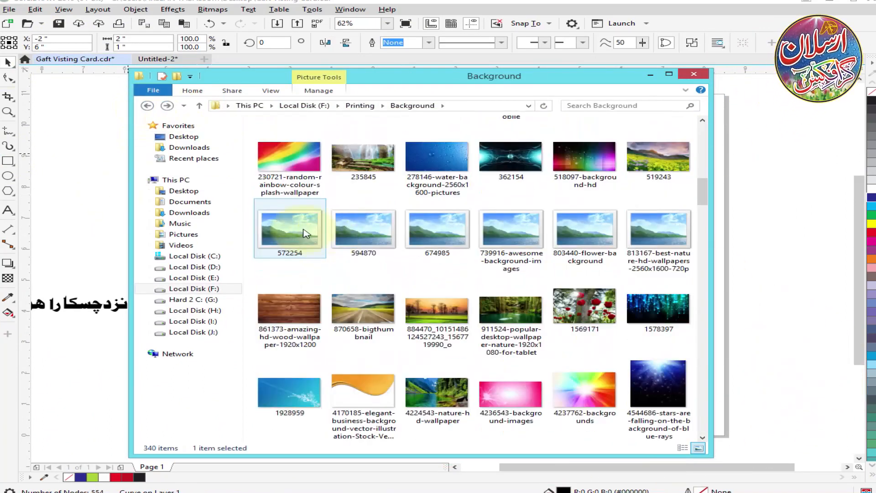
scroll(351, 245, down, 10)
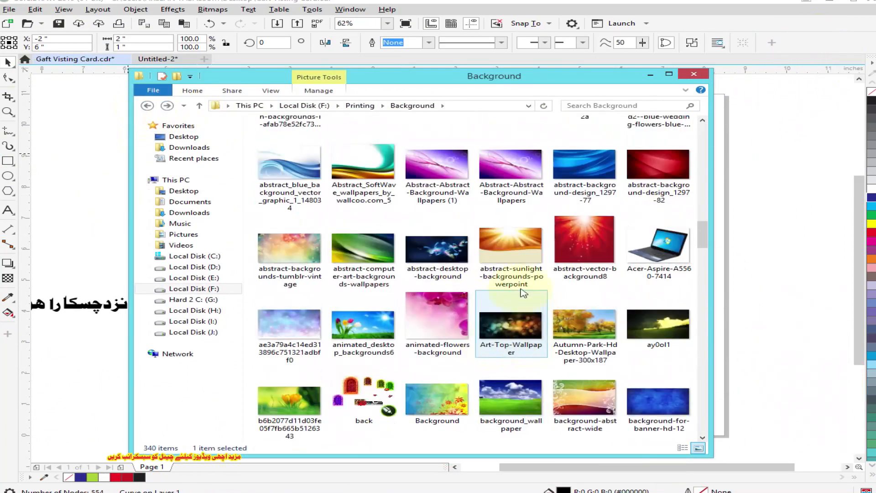
scroll(522, 291, down, 3)
Bring the floral wave background picture into the CorelDRAW drawing and scale it down beside the new rectangle.
drag(584, 228, 763, 213)
drag(465, 383, 637, 316)
drag(711, 219, 489, 277)
drag(676, 194, 614, 229)
scroll(402, 187, up, 1)
PowerClip the floral wave picture inside the new rectangle, then resize and reposition it within the frame.
right_click(617, 333)
click(653, 175)
click(429, 225)
double_click(481, 193)
drag(586, 306, 415, 178)
drag(445, 224, 430, 223)
Apply a linear fountain transparency fading the clipped picture out towards the right, and finish editing the PowerClip.
click(9, 279)
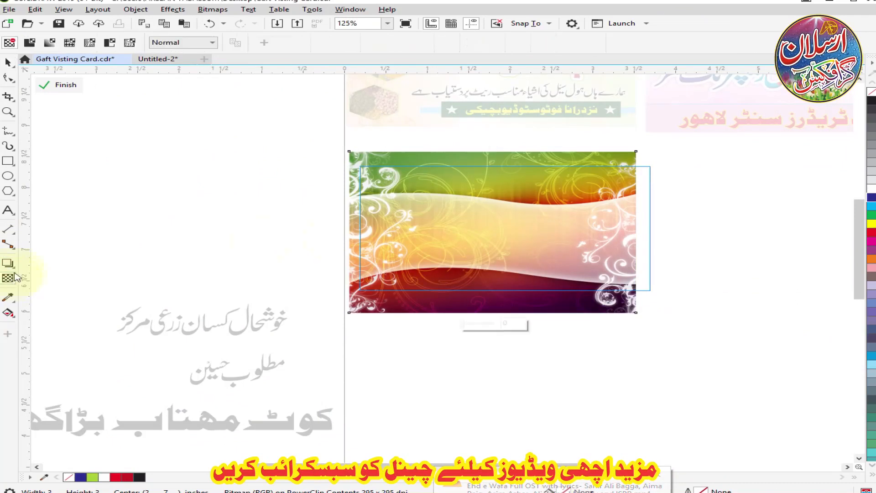
drag(589, 241, 612, 231)
drag(468, 230, 388, 231)
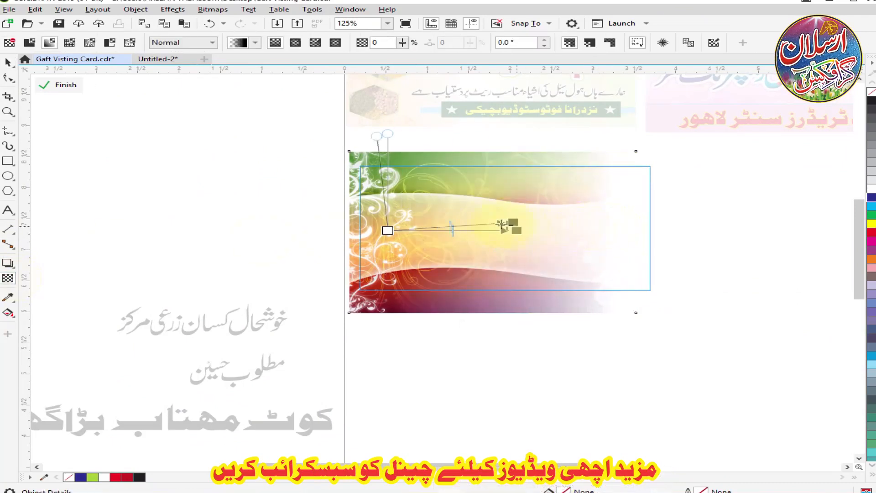
drag(516, 229, 491, 230)
drag(428, 230, 455, 253)
scroll(347, 177, up, 2)
scroll(351, 169, down, 2)
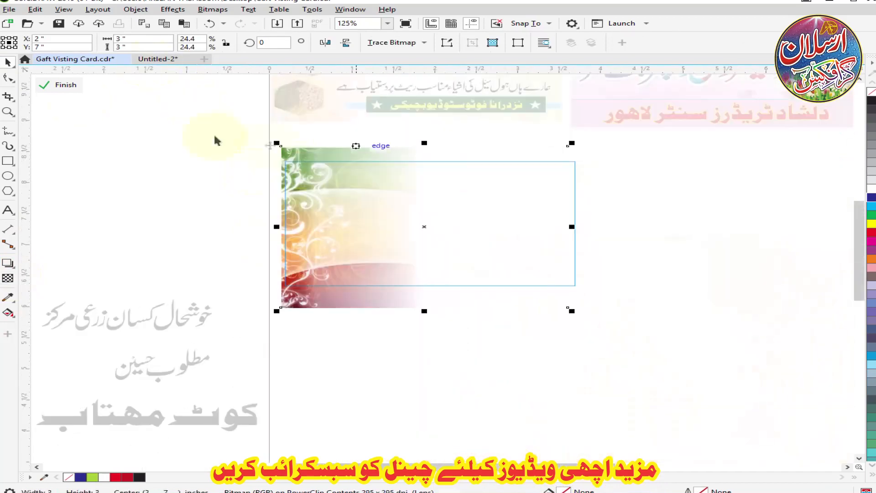
click(64, 85)
Sample the cream colour C0 M7 Y24 K0 from the first card's background into the document palette.
click(332, 146)
scroll(337, 166, down, 1)
scroll(332, 147, up, 2)
key(F12)
click(518, 315)
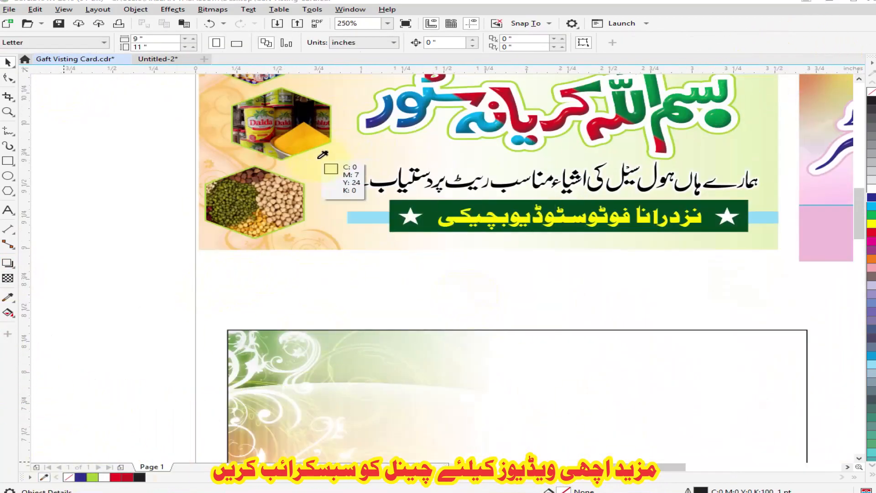
scroll(324, 155, down, 2)
Fill the new card's rectangle with the sampled cream colour from the document palette.
click(11, 314)
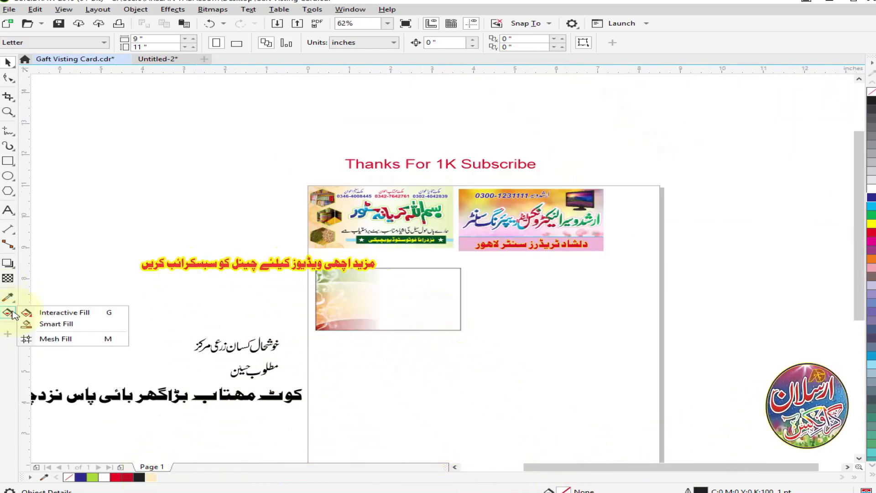
click(64, 312)
click(385, 318)
scroll(374, 303, up, 1)
click(10, 67)
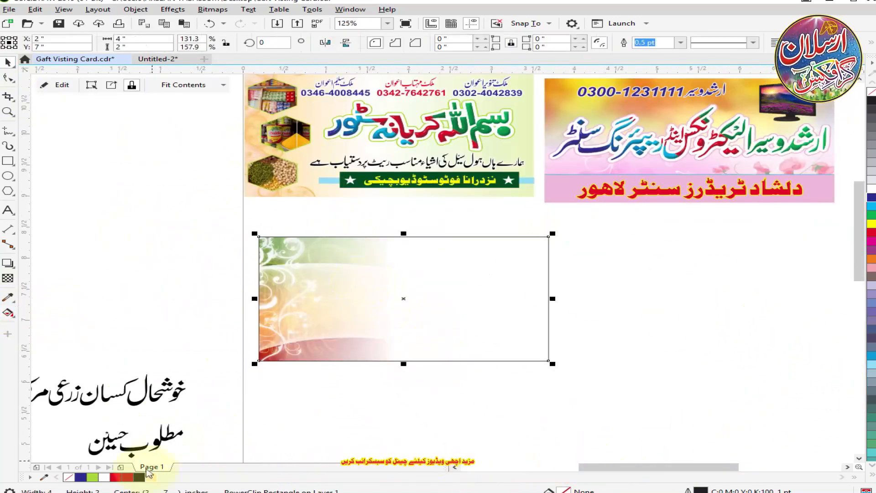
click(151, 477)
Shorten the linear transparency fade on the clipped floral wave picture, and finish editing the PowerClip.
scroll(377, 276, up, 2)
scroll(374, 265, down, 1)
ctrl+click(374, 264)
click(373, 265)
click(8, 278)
drag(411, 317, 367, 318)
right_click(263, 184)
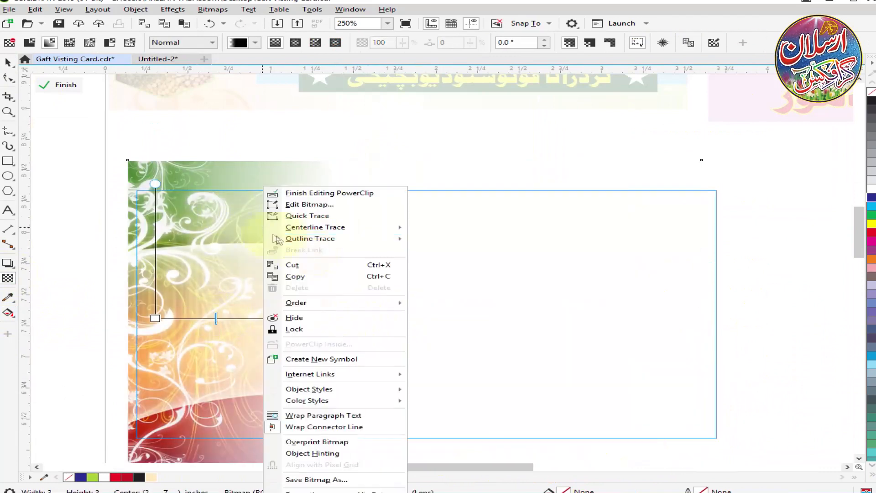
click(312, 192)
scroll(313, 204, down, 1)
Switch to the Background folder in File Explorer and bring the purple tulip background picture into the drawing.
click(388, 437)
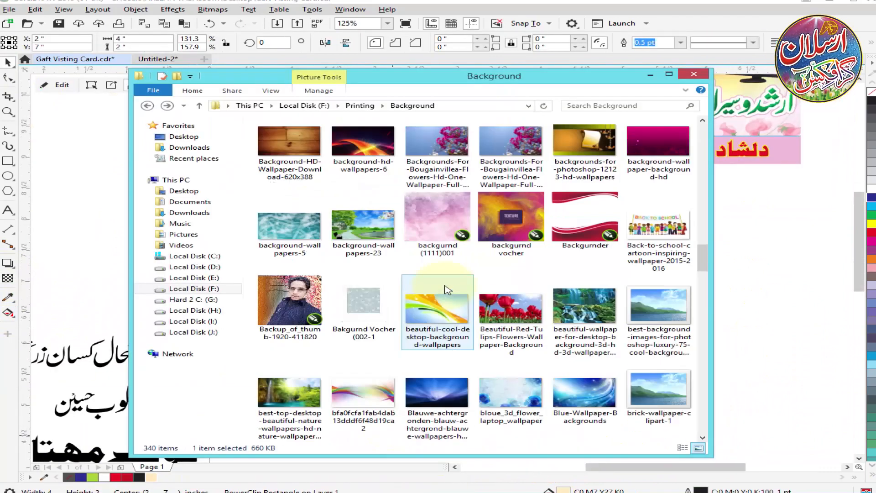
scroll(438, 287, down, 5)
scroll(433, 285, down, 3)
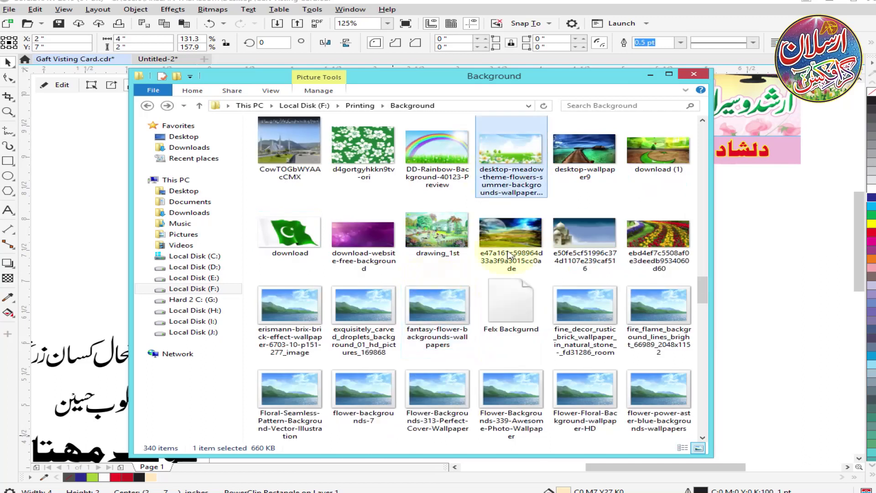
scroll(510, 255, down, 1)
drag(521, 314, 737, 259)
Scale the tulip picture down beside the third card and PowerClip it inside the card's rectangle.
drag(709, 331, 520, 350)
drag(318, 397, 464, 335)
right_click(572, 270)
click(626, 345)
click(470, 269)
Edit the PowerClip contents and resize and reposition the tulip picture over the right part of the card frame.
double_click(500, 274)
drag(565, 288, 409, 275)
drag(408, 275, 358, 276)
drag(508, 319, 539, 334)
scroll(362, 254, up, 1)
drag(485, 269, 500, 268)
Apply a linear fountain transparency fading the tulip picture out towards the left, and finish editing the PowerClip.
click(7, 278)
drag(231, 278, 579, 277)
click(62, 85)
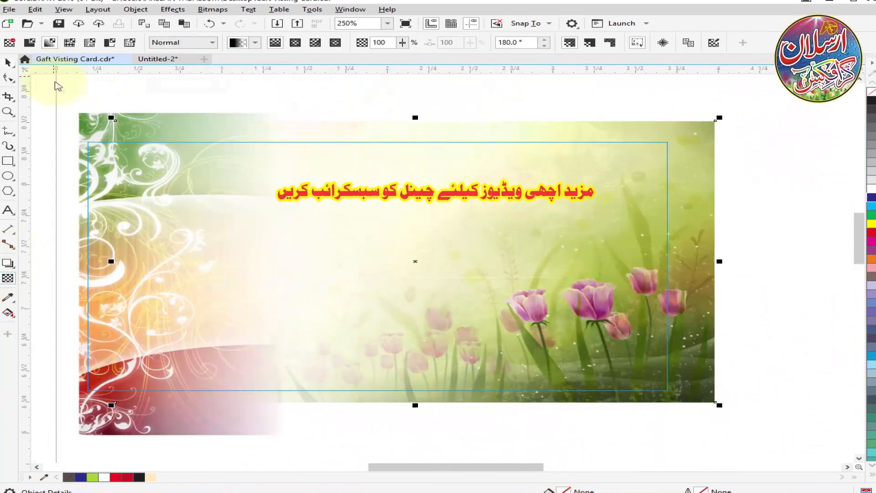
Remove the black outline from the third card's background frame.
scroll(435, 250, down, 1)
click(409, 334)
scroll(412, 315, down, 1)
scroll(450, 208, up, 1)
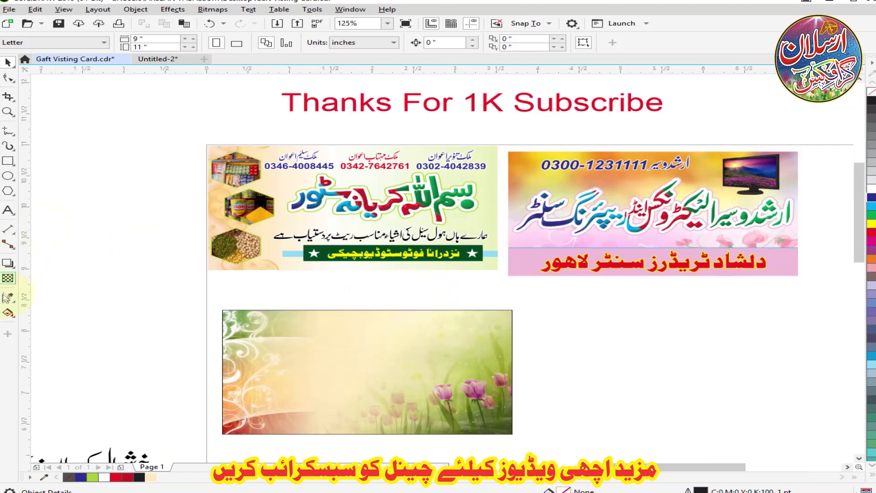
scroll(385, 292, down, 1)
scroll(301, 388, up, 1)
drag(176, 371, 498, 283)
scroll(475, 258, down, 1)
key(ctrl+z)
right_click(872, 94)
Move the main Urdu title onto the third card, enlarge it and centre it horizontally on the background.
drag(442, 396, 18, 294)
scroll(589, 254, up, 1)
drag(305, 371, 676, 314)
scroll(640, 292, up, 1)
shift+click(615, 356)
key(c)
click(531, 429)
click(532, 307)
Give the card title a chartreuse outline 8 pt wide.
key(F12)
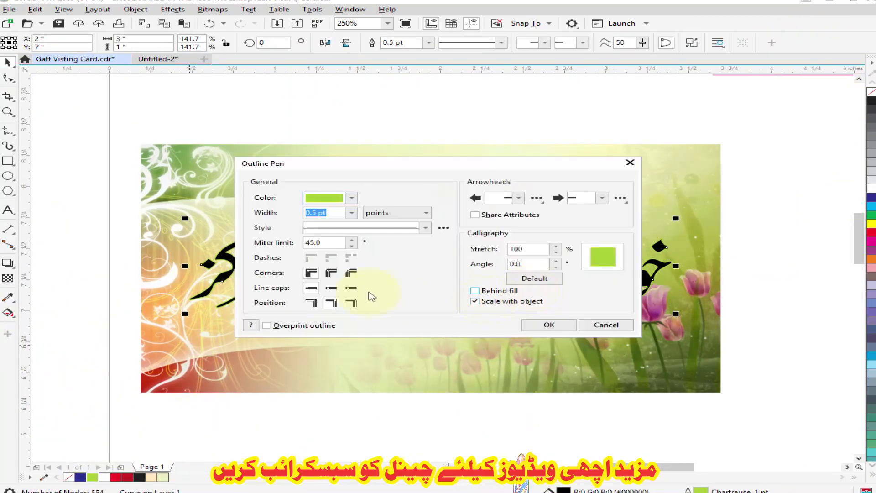
click(351, 213)
click(334, 287)
key(Return)
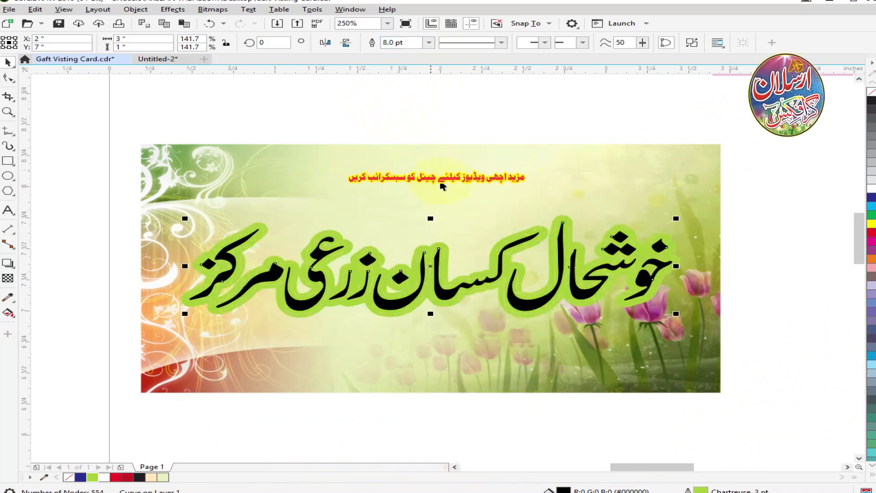
Add a white 6 pt outline layer with rounded corners inside the title's chartreuse outline.
right_click(871, 188)
key(F12)
click(352, 212)
click(328, 222)
key(Return)
key(F12)
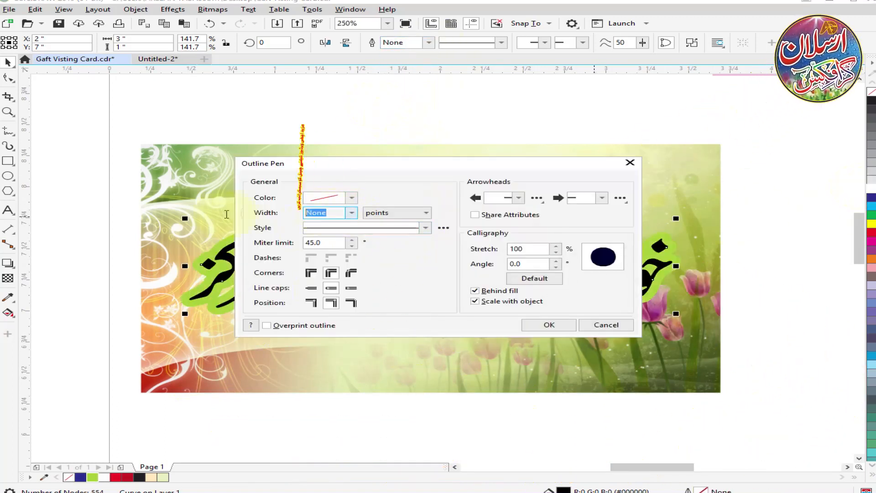
click(529, 324)
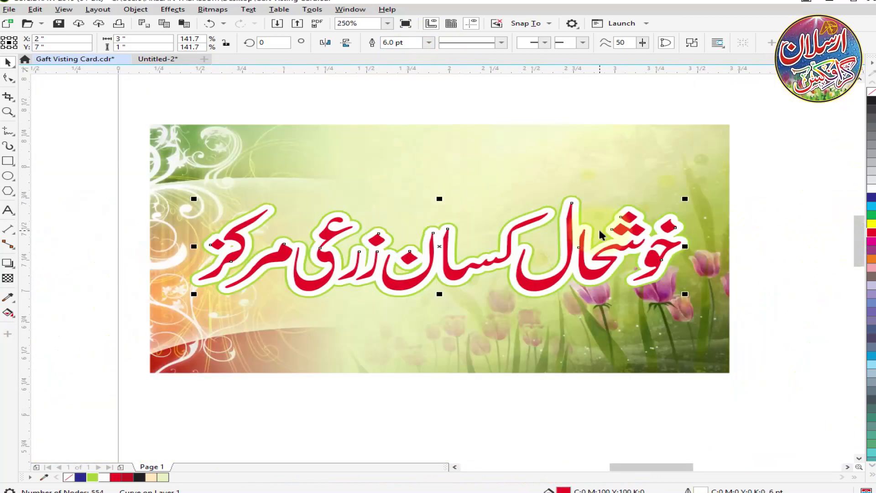
Fill the title letters with a fountain fill preset of green, red and blue bands.
key(F11)
click(267, 122)
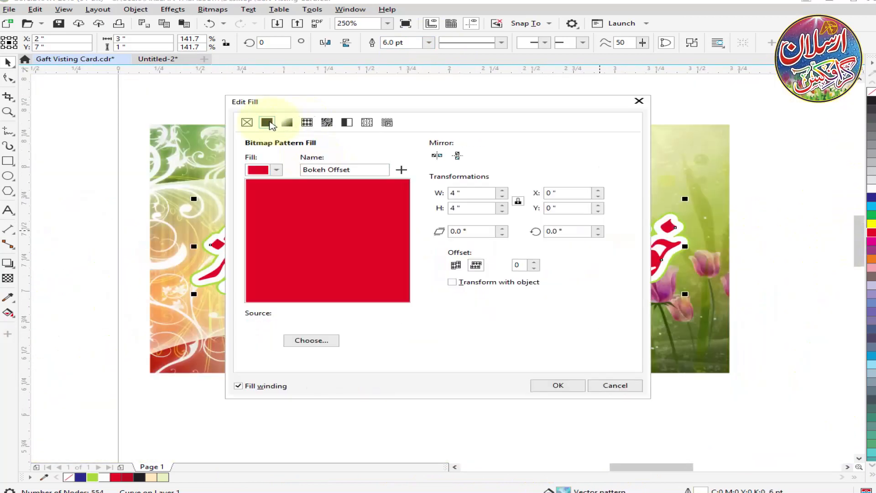
click(287, 122)
click(275, 172)
click(301, 259)
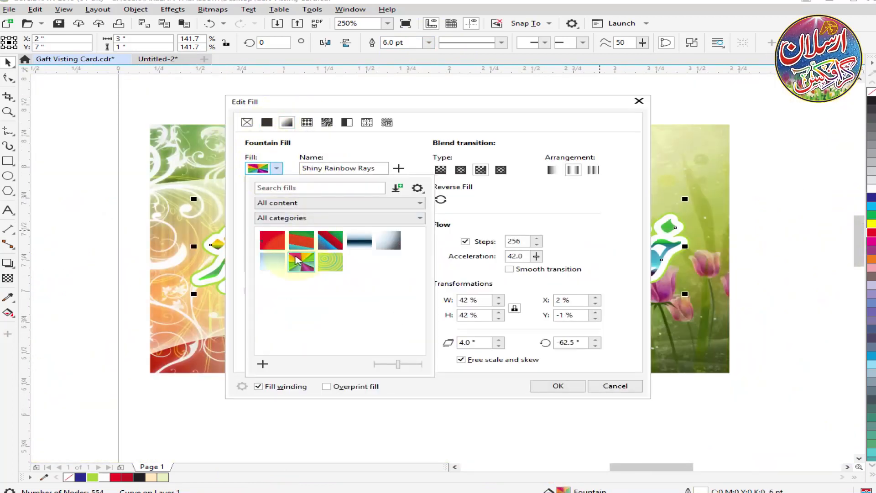
drag(458, 106, 478, 158)
click(295, 220)
click(321, 297)
click(563, 434)
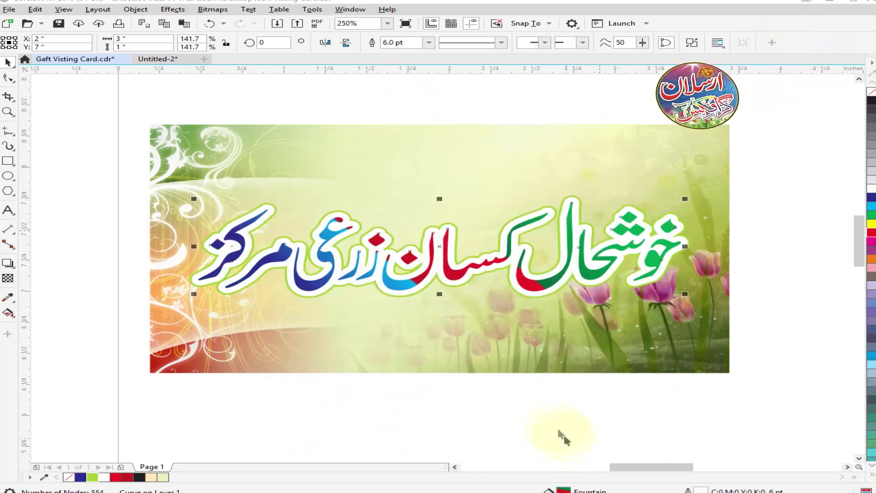
Apply the Plastic texture effect to an outline-free layer of the title, and select all the title's layers.
scroll(510, 269, up, 2)
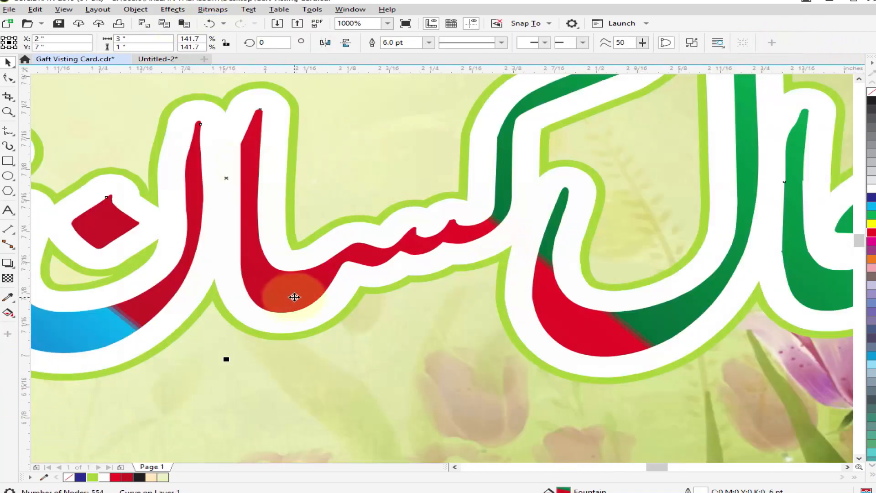
click(212, 9)
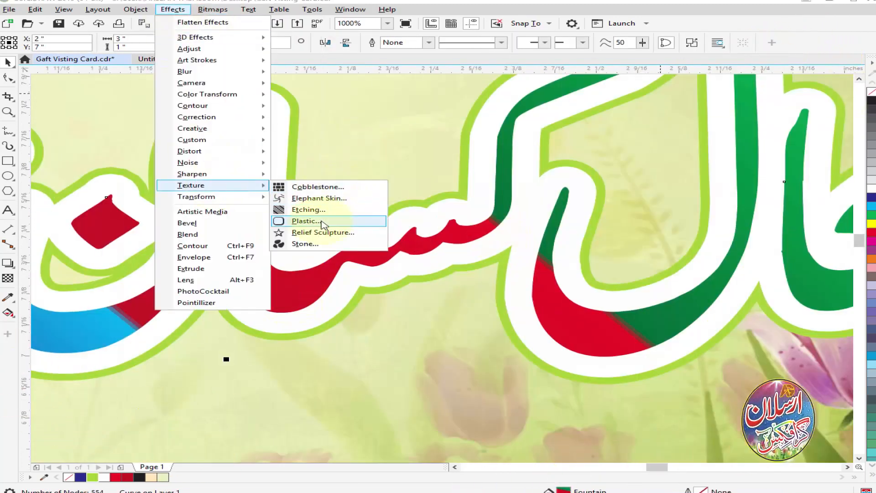
click(321, 222)
click(506, 299)
scroll(440, 225, down, 2)
drag(80, 153, 696, 292)
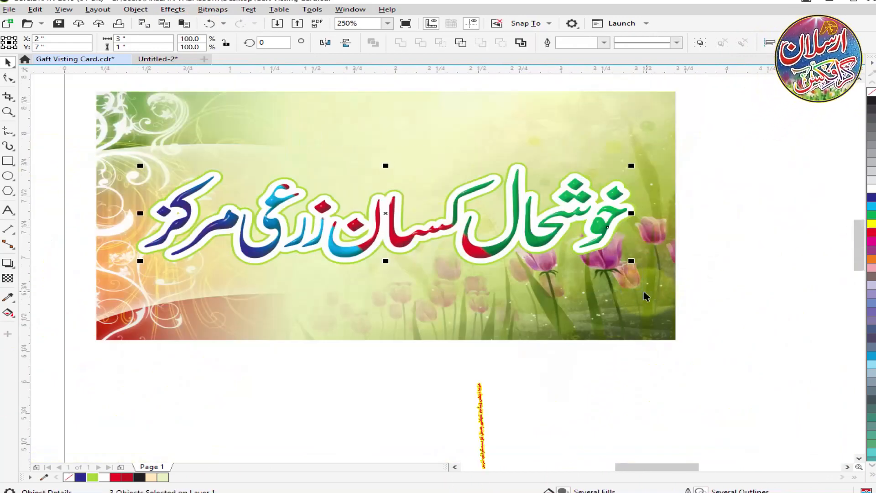
Rearrange the letters of the owner's name into a compact calligraphic line and move it to the third card.
scroll(521, 258, down, 1)
drag(238, 348, 132, 402)
drag(201, 381, 483, 214)
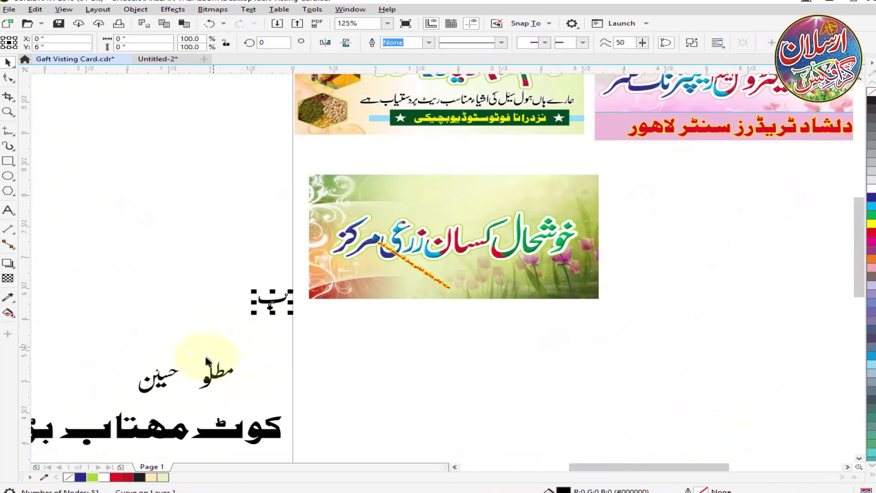
scroll(206, 362, up, 3)
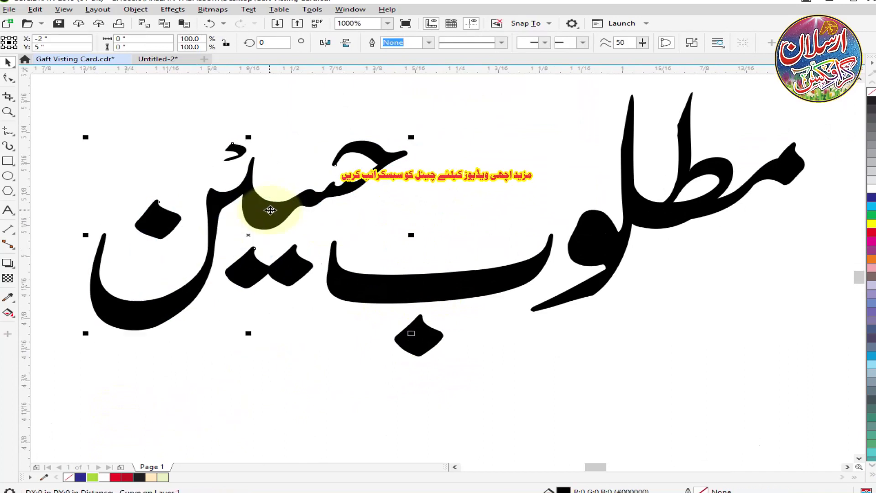
scroll(270, 210, down, 4)
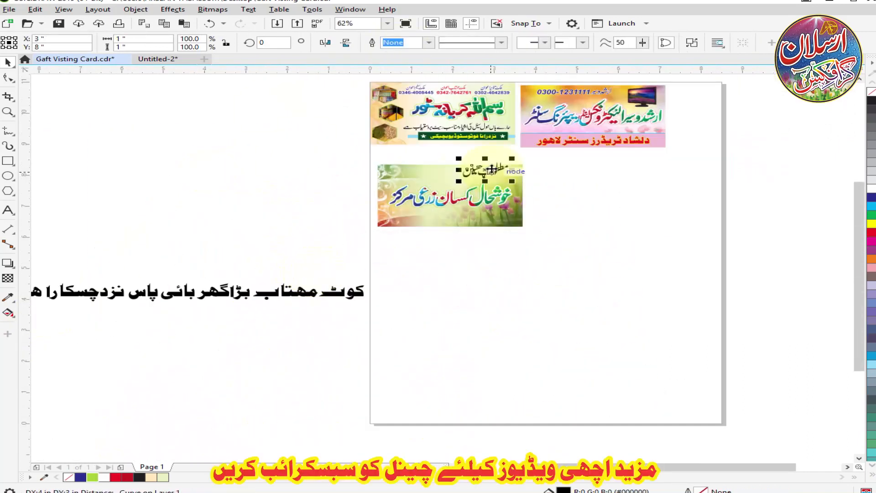
Scale the owner's name to 62.9% and place it above the right end of the card title.
scroll(493, 173, up, 2)
drag(553, 118, 519, 130)
drag(475, 156, 498, 172)
scroll(498, 172, up, 1)
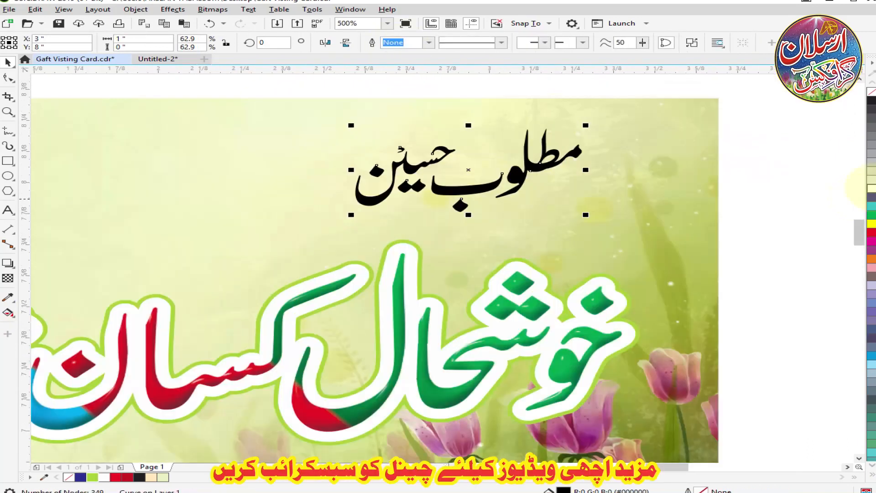
Give the owner's name a white outline 1.5 pt wide.
right_click(871, 188)
key(F12)
text(1.5)
key(Return)
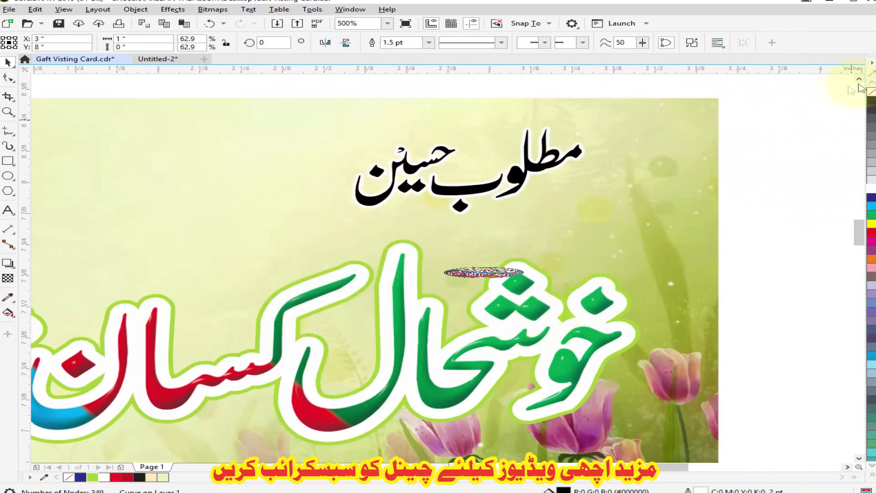
click(871, 63)
drag(871, 57, 754, 120)
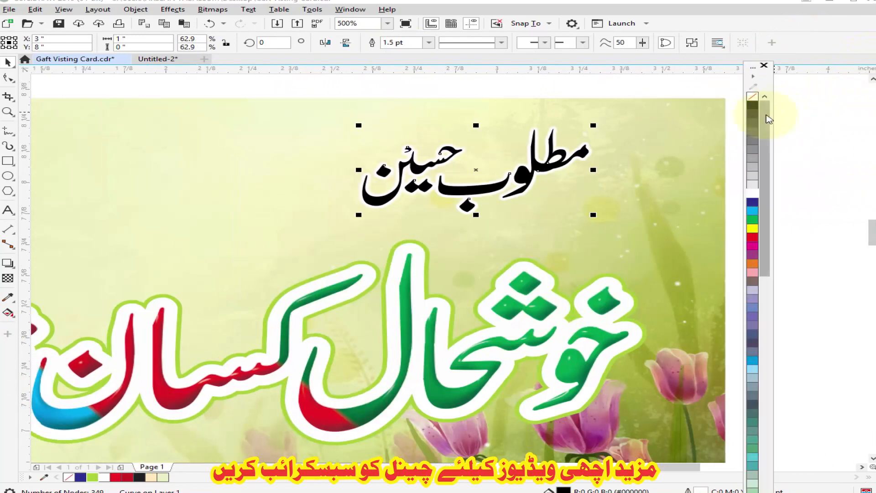
double_click(755, 67)
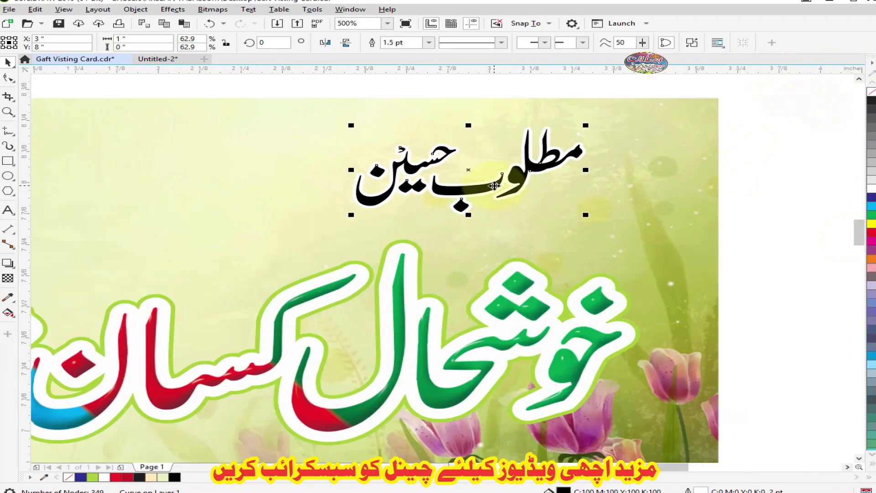
Add the contact phone number as artistic text above the title in 24 pt ErieBlack.
scroll(494, 185, down, 1)
scroll(525, 190, up, 1)
scroll(566, 209, down, 2)
scroll(566, 209, up, 1)
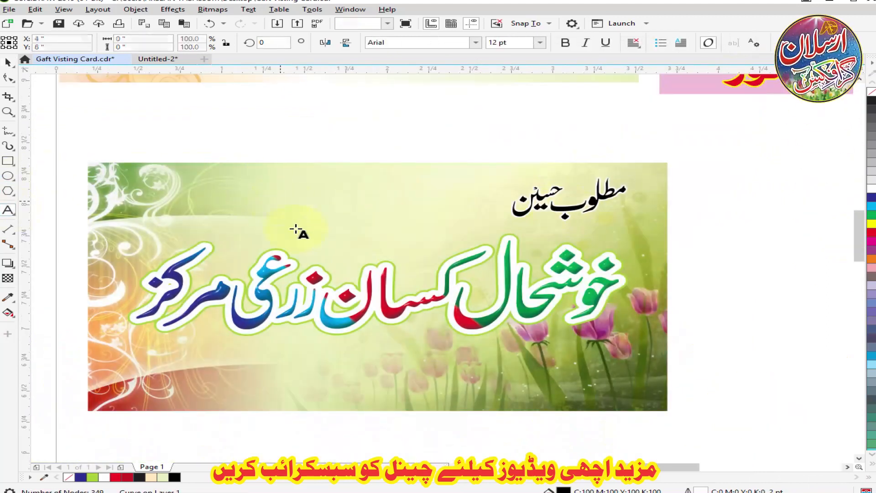
click(476, 42)
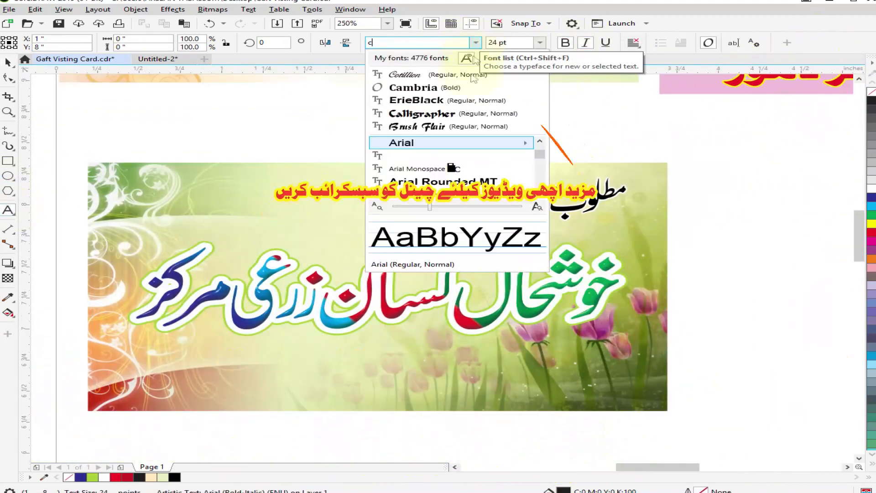
click(418, 107)
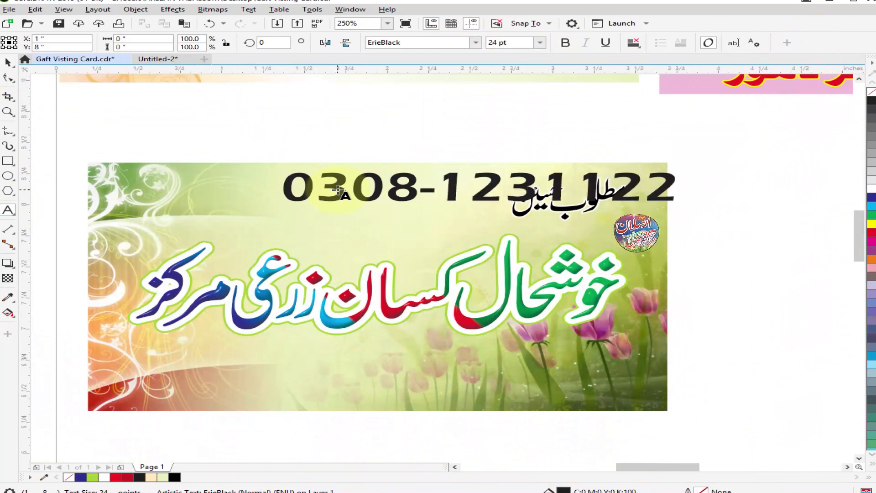
Scale the phone number down to about 18.5 pt and move it to the left of the owner's name.
click(4, 64)
drag(279, 204, 325, 201)
drag(479, 186, 353, 202)
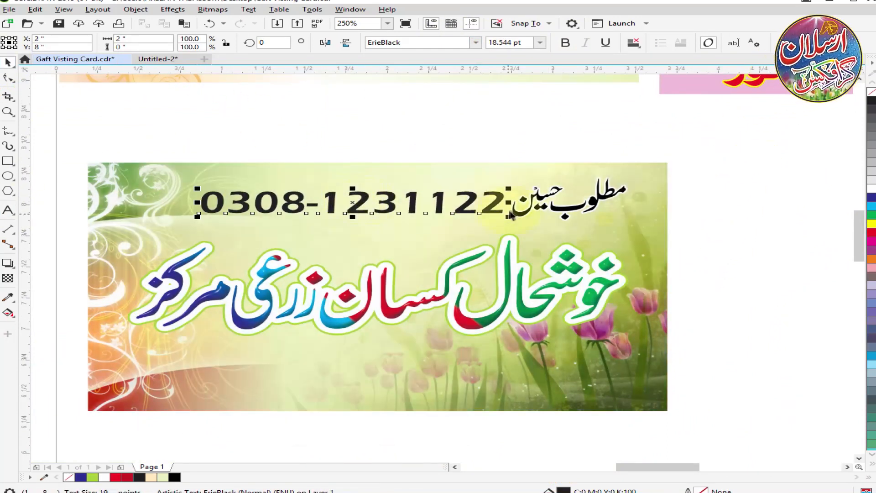
Change the phone number's font to ErnestBlochSH, enlarge it and place it close beside the owner's name.
click(445, 42)
click(454, 183)
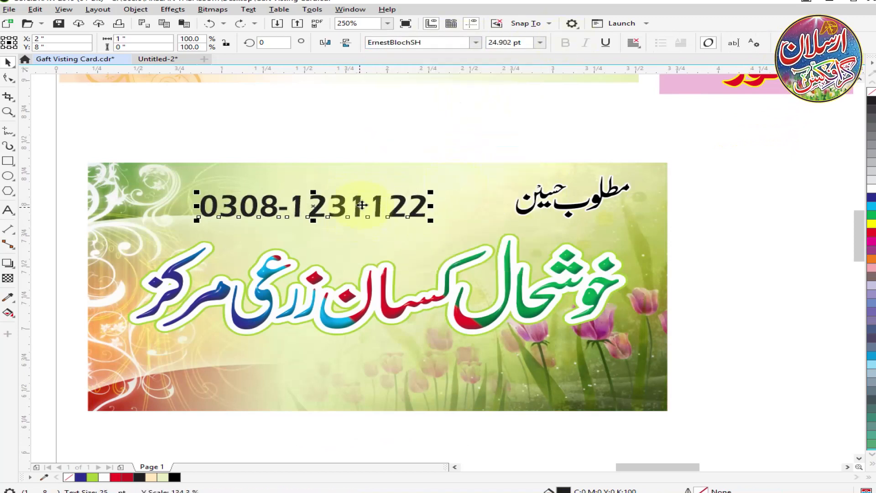
drag(470, 213, 460, 208)
scroll(511, 209, up, 1)
drag(533, 212, 504, 212)
Undo the first merge of phone number and name, and weld them again using the name's black fill and white outline.
shift+click(466, 190)
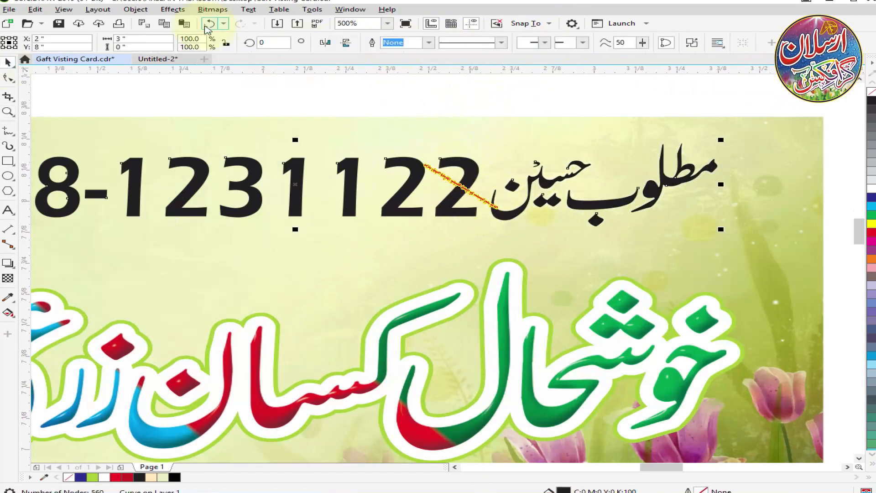
click(210, 23)
shift+click(509, 212)
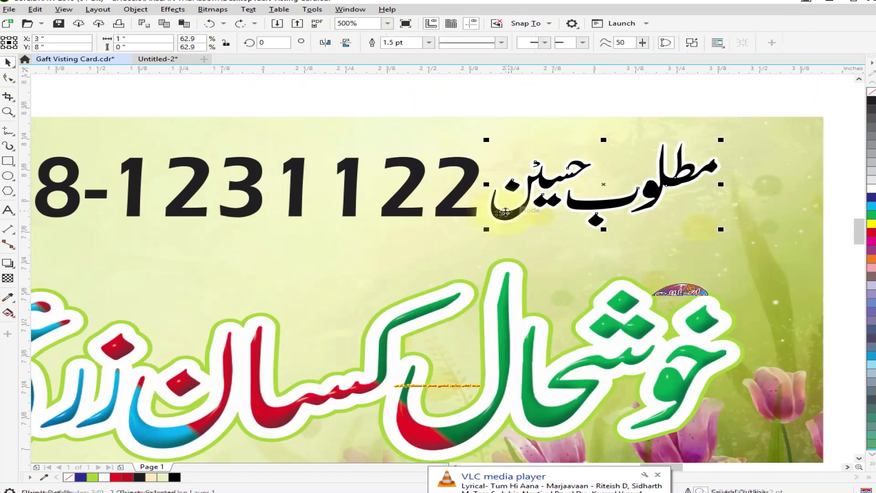
click(400, 42)
scroll(513, 143, down, 1)
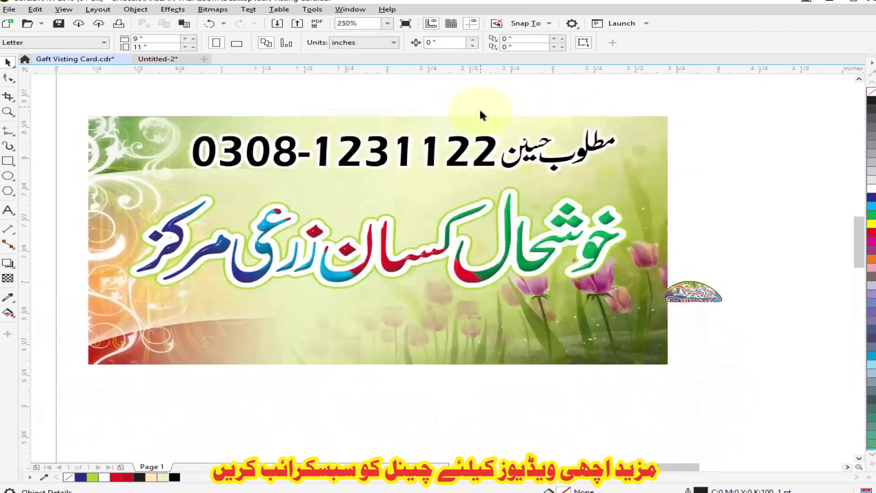
Move the address line below the third card and draw a rounded bar about 3 inches wide under the title.
scroll(479, 108, down, 5)
drag(243, 210, 484, 206)
scroll(484, 206, up, 5)
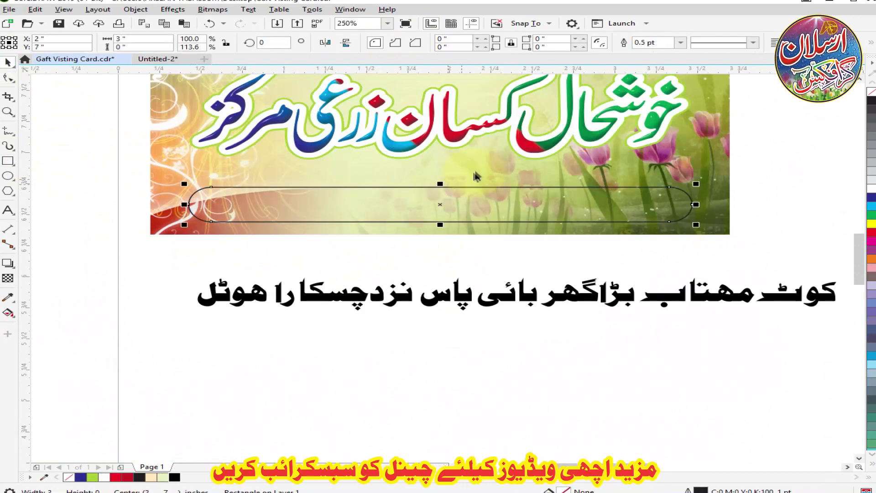
Fill the rounded bar with chartreuse green and give it a thicker white outline.
click(93, 477)
click(680, 43)
click(662, 86)
Scale the address line down to fit the green bar, bring it to the front and centre it on the bar.
drag(528, 294, 431, 262)
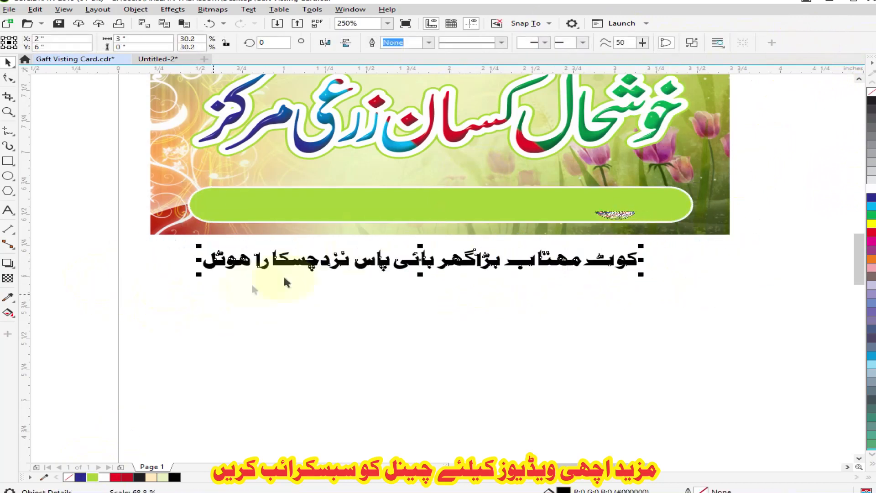
key(ctrl+z)
click(608, 259)
key(shift+Page_Up)
shift+click(609, 216)
key(e)
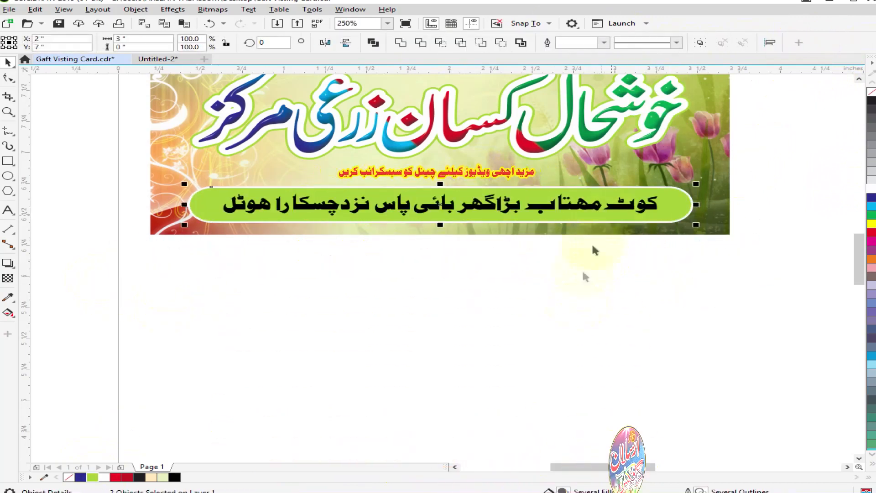
Enlarge the address line slightly so that it fills more of the green bar.
click(582, 276)
click(650, 206)
drag(669, 227, 677, 226)
click(593, 267)
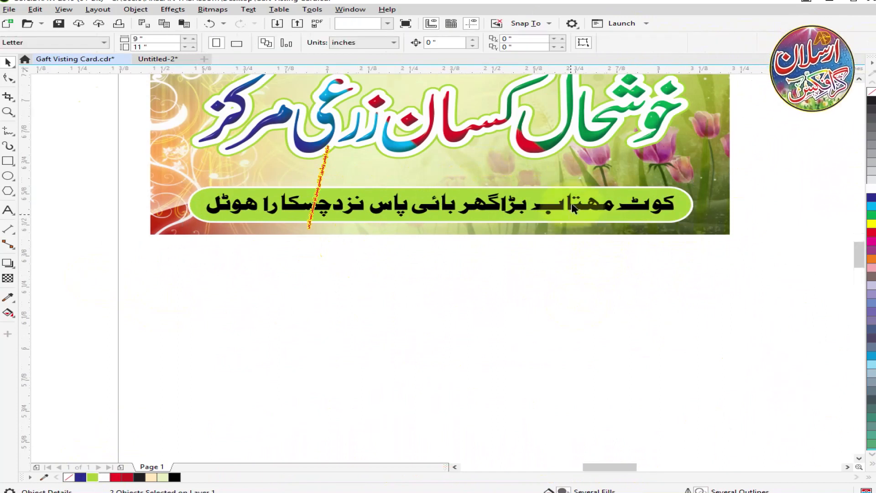
Give the address line on the green bar a white outline with rounded corners.
click(572, 204)
scroll(571, 204, up, 1)
right_click(870, 188)
key(F12)
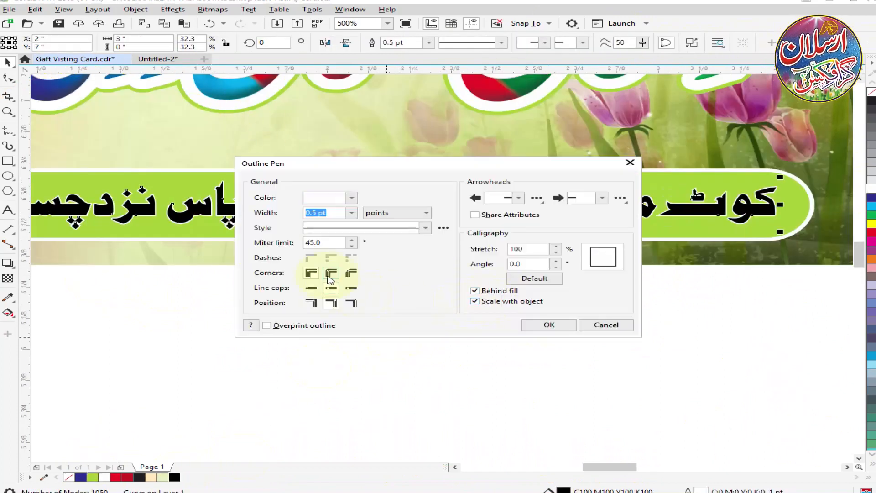
click(337, 263)
click(549, 325)
Shift the second card slightly further right of the first card and save the drawing.
scroll(515, 268, down, 1)
scroll(421, 361, down, 1)
drag(576, 178, 256, 327)
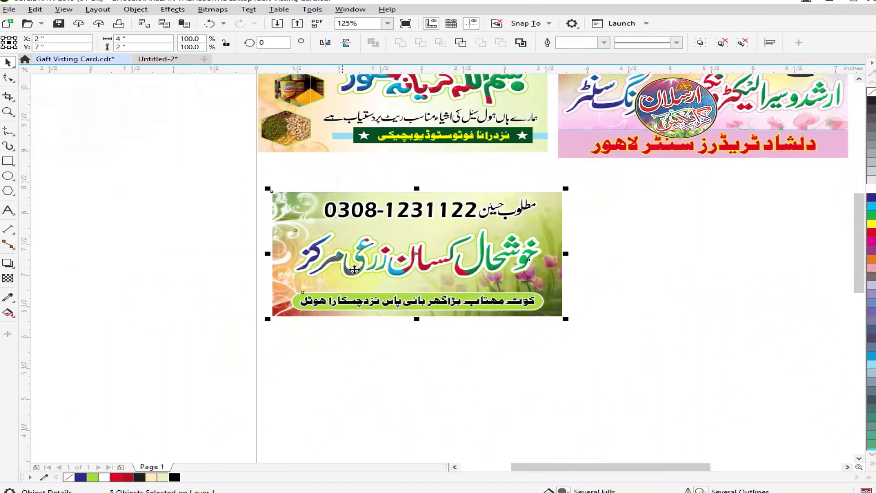
scroll(343, 293, down, 1)
drag(610, 154, 448, 234)
drag(502, 212, 515, 212)
click(268, 152)
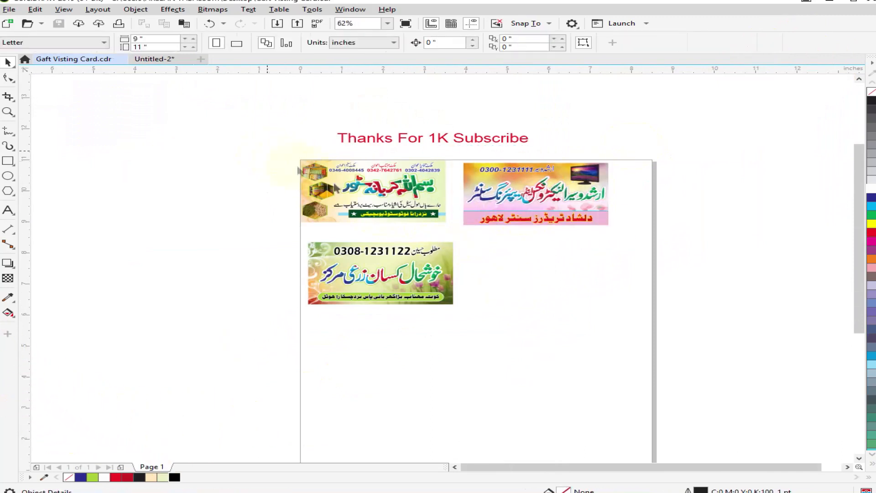
key(ctrl+s)
Line up the first card with the third card below it and move the second card level beside the first.
drag(268, 152, 456, 233)
scroll(437, 218, up, 1)
drag(382, 210, 397, 221)
key(Escape)
scroll(413, 200, down, 1)
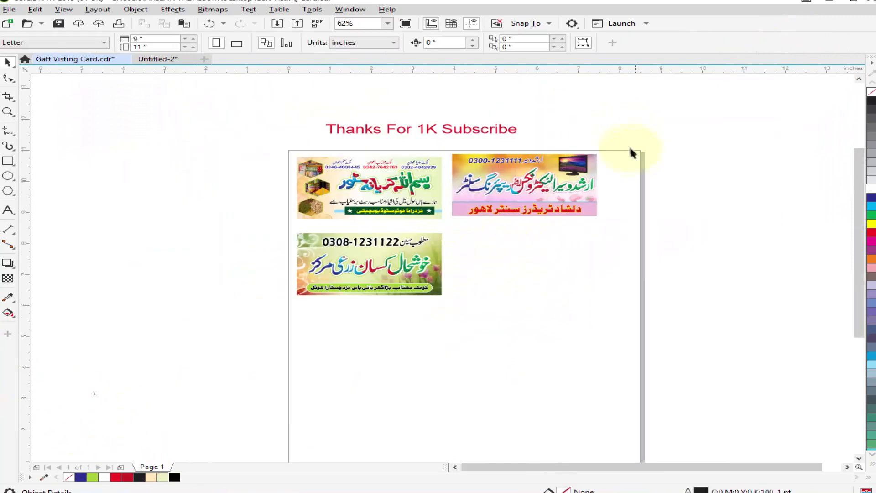
drag(635, 158, 447, 233)
drag(501, 200, 492, 195)
click(527, 269)
scroll(472, 220, down, 1)
scroll(489, 182, up, 1)
Change the font of the "Thanks For 1K Subscribe" heading to Cambria Bold.
click(496, 168)
click(476, 42)
click(430, 99)
click(472, 43)
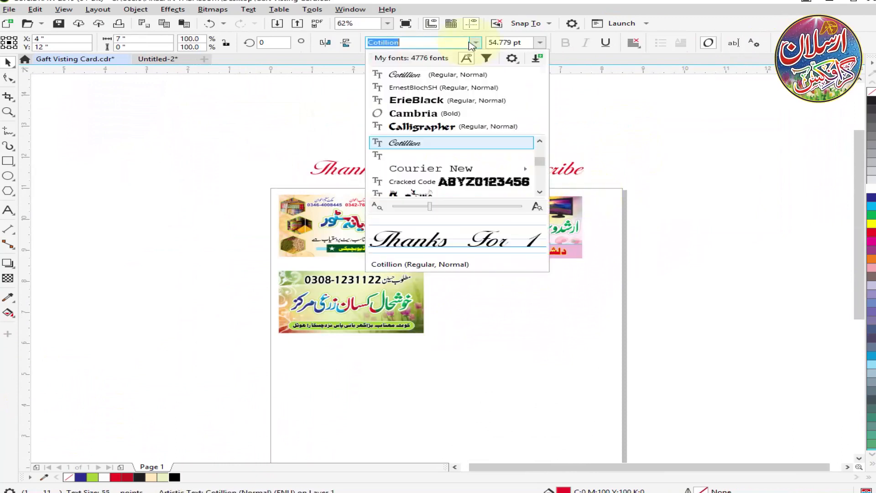
click(441, 114)
Copy the jewellers card elements from Untitled-2 into Gaft Visting Card.cdr and move them up on the page.
click(159, 59)
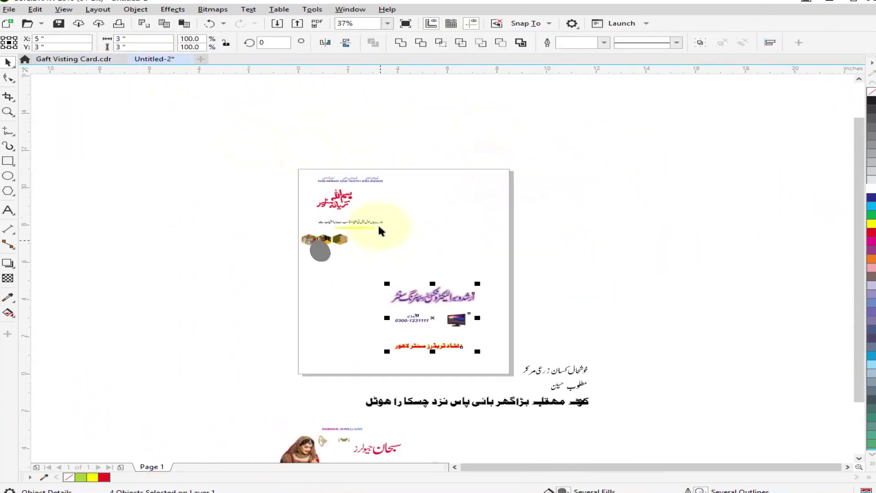
scroll(404, 257, up, 2)
click(74, 59)
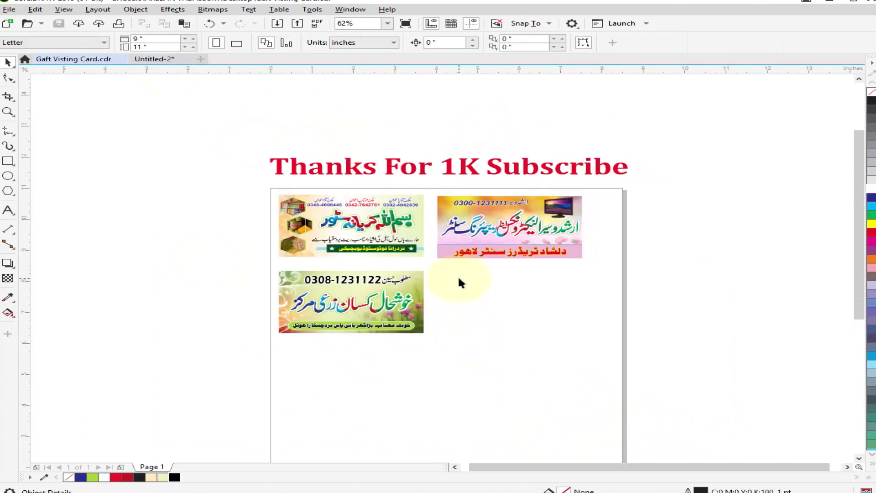
key(ctrl+v)
scroll(405, 237, down, 2)
drag(412, 343, 412, 293)
scroll(415, 273, up, 1)
Draw a rectangle beside the third card, size it about 4 by 2 inches, fill it black and remove its outline.
click(8, 161)
scroll(404, 224, up, 2)
drag(446, 217, 582, 287)
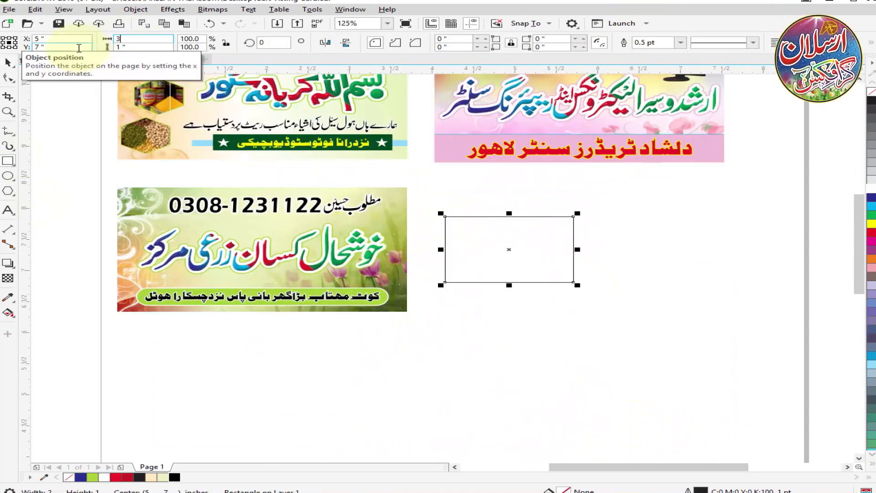
click(175, 478)
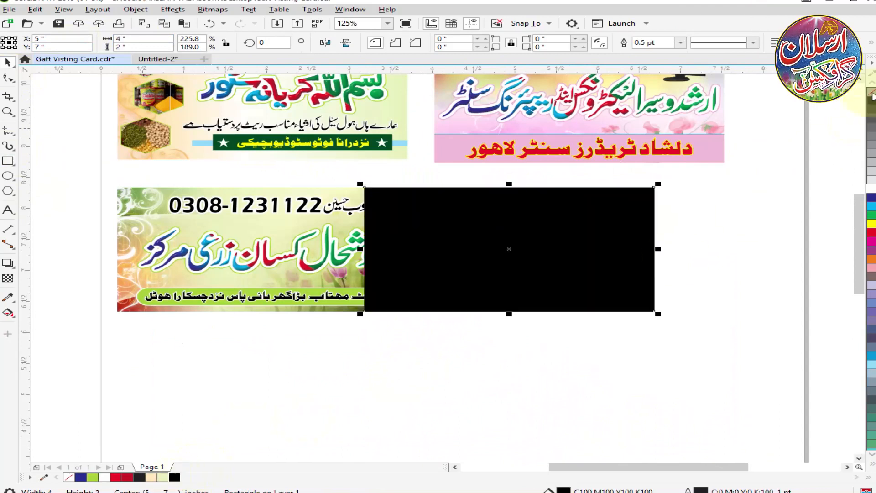
right_click(871, 93)
Move the black rectangle beside the third card and centre it horizontally under the second card.
drag(557, 249, 644, 250)
shift+click(717, 159)
key(c)
click(387, 219)
shift+click(510, 225)
click(100, 208)
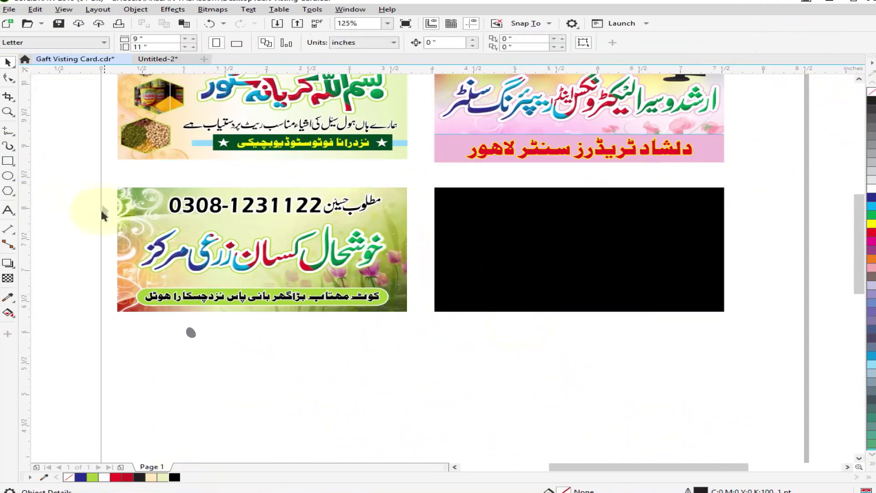
Move the bride picture onto the black card's lower left corner and bring it to the front.
scroll(383, 208, down, 1)
drag(249, 389, 428, 290)
scroll(437, 251, up, 1)
drag(427, 324, 474, 251)
scroll(470, 231, up, 1)
key(shift+Page_Up)
drag(459, 306, 444, 259)
Try to place the bride picture inside the black card with PowerClip and nudge it within the frame.
right_click(443, 175)
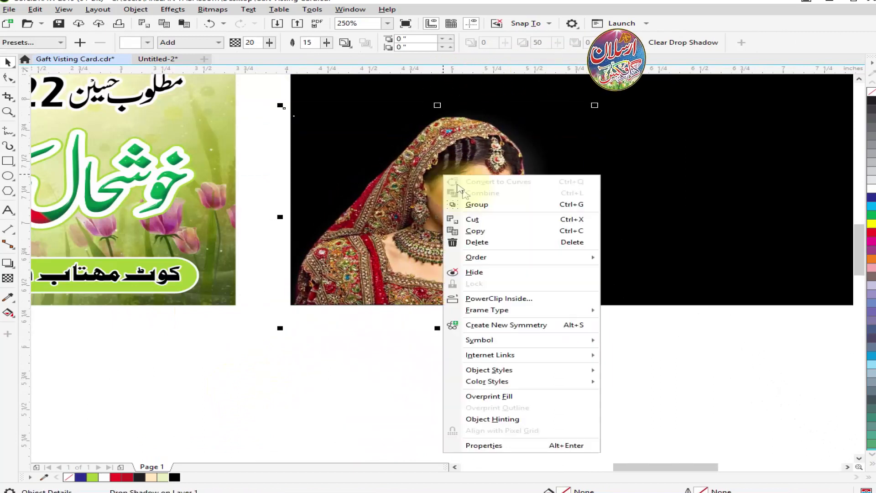
click(499, 299)
click(487, 201)
ctrl+click(483, 203)
click(436, 239)
drag(428, 235, 422, 235)
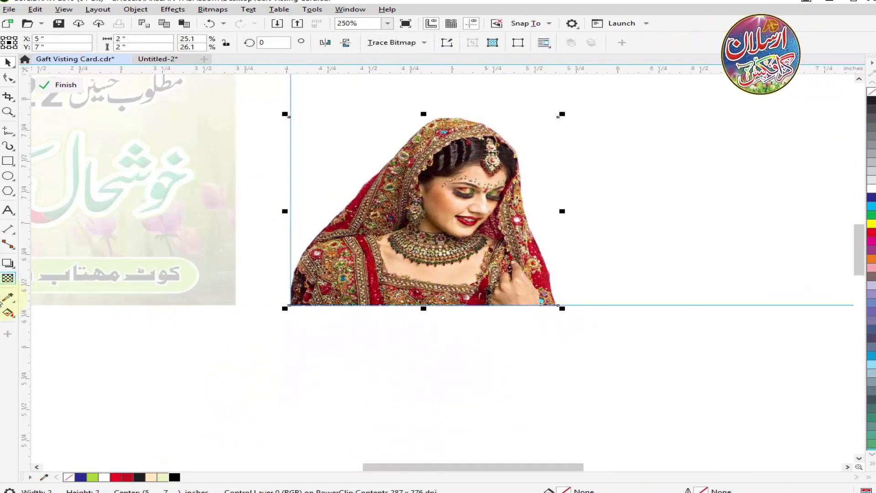
Try drop shadow settings on the bride inside the PowerClip, including white with Add mode at 80 opacity and Multiply at 100.
click(8, 277)
click(59, 263)
click(565, 311)
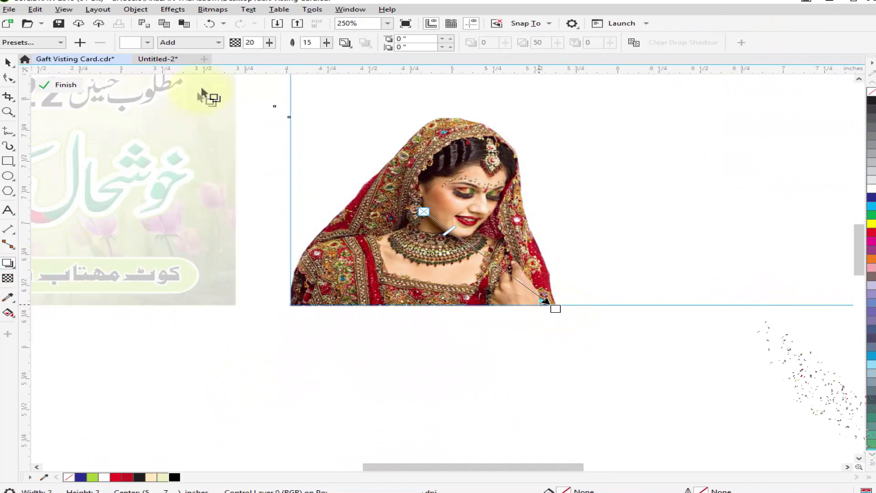
click(147, 42)
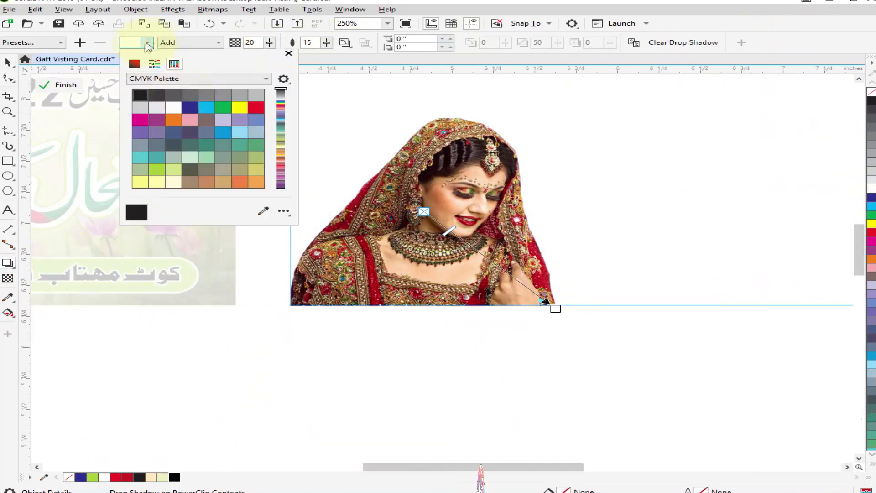
click(196, 55)
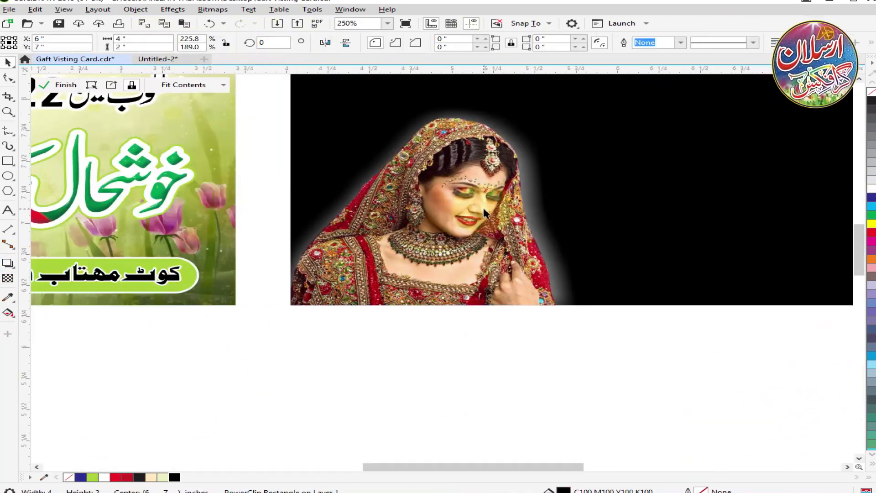
double_click(484, 214)
drag(557, 310, 560, 302)
click(192, 42)
click(187, 74)
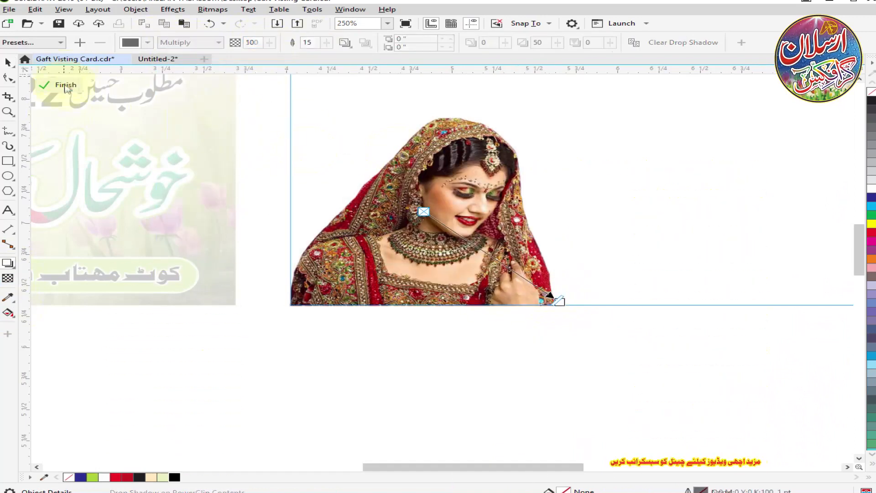
click(66, 85)
double_click(450, 239)
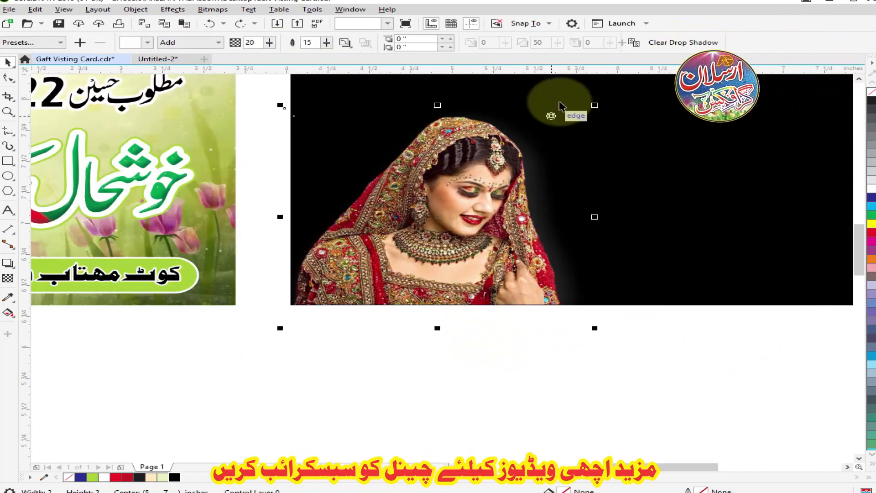
Add a white drop shadow glow to the bride picture with Add mode, 100 opacity and a different feather direction.
click(8, 264)
click(483, 204)
click(148, 43)
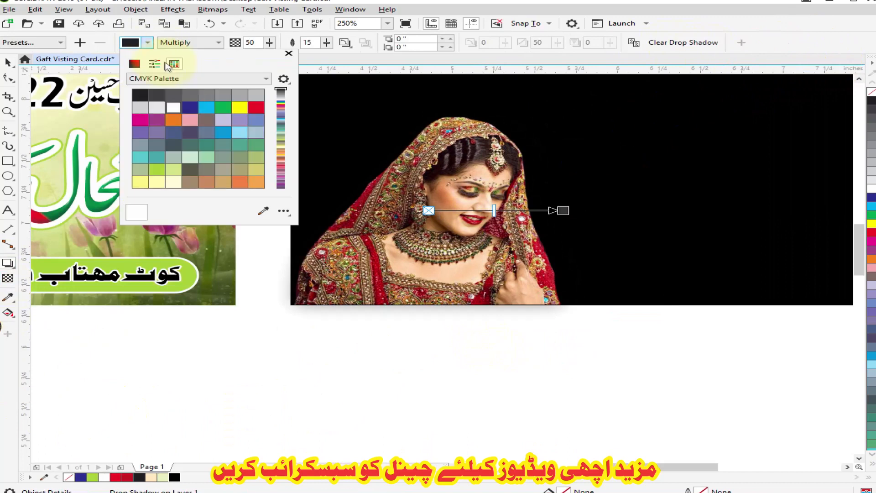
click(179, 43)
click(181, 62)
click(147, 42)
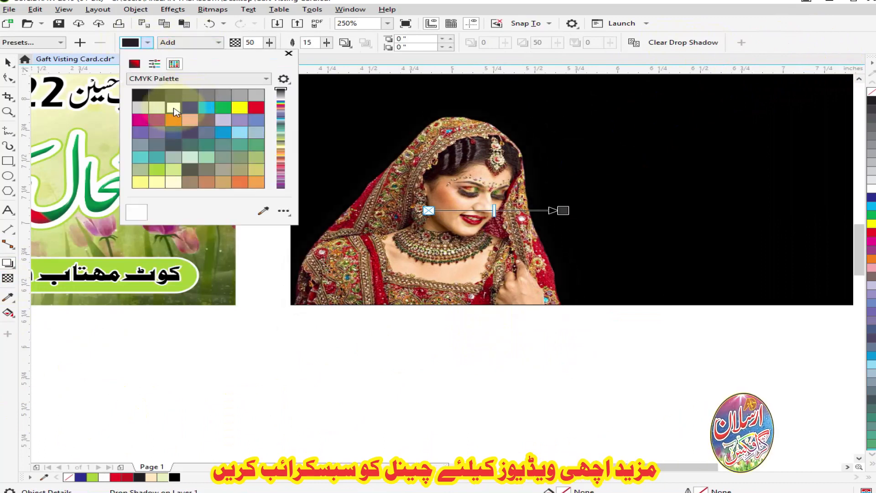
drag(259, 42, 206, 53)
text(100)
key(Return)
click(345, 42)
click(365, 92)
click(131, 42)
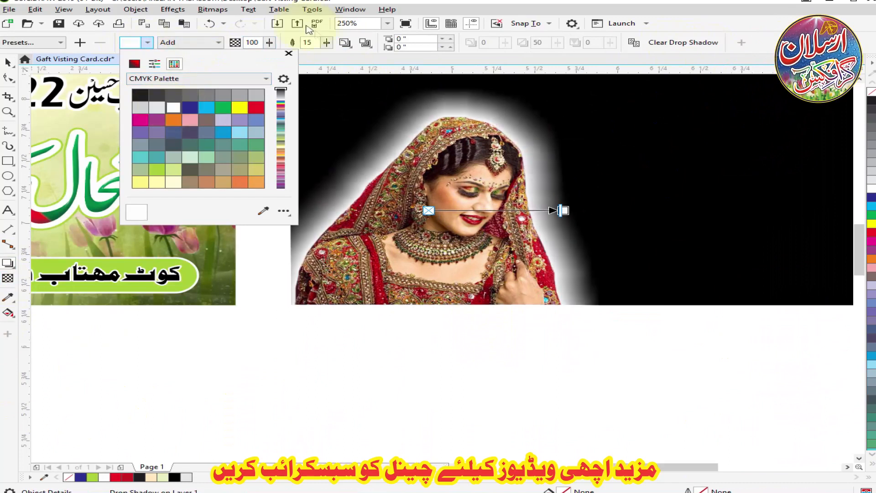
Lower the opacity of the bride's white glow and set its feathering to 16.
click(261, 42)
scroll(261, 42, down, 3)
drag(269, 54, 237, 57)
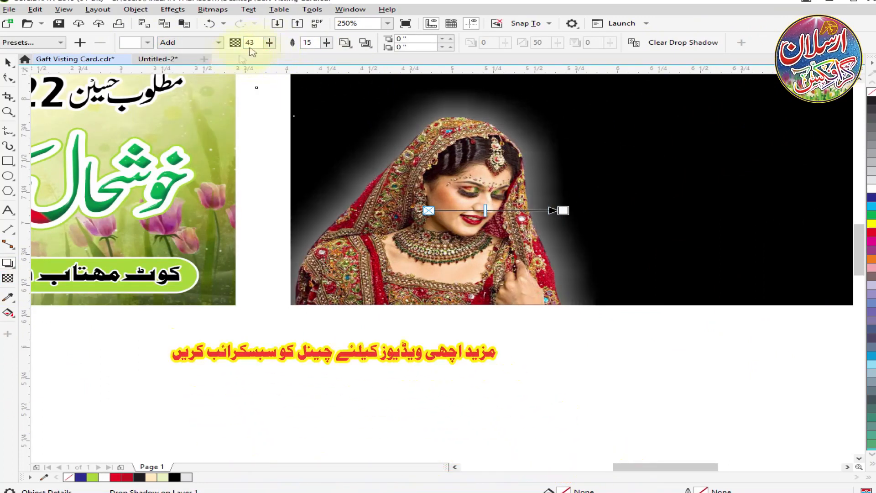
click(357, 67)
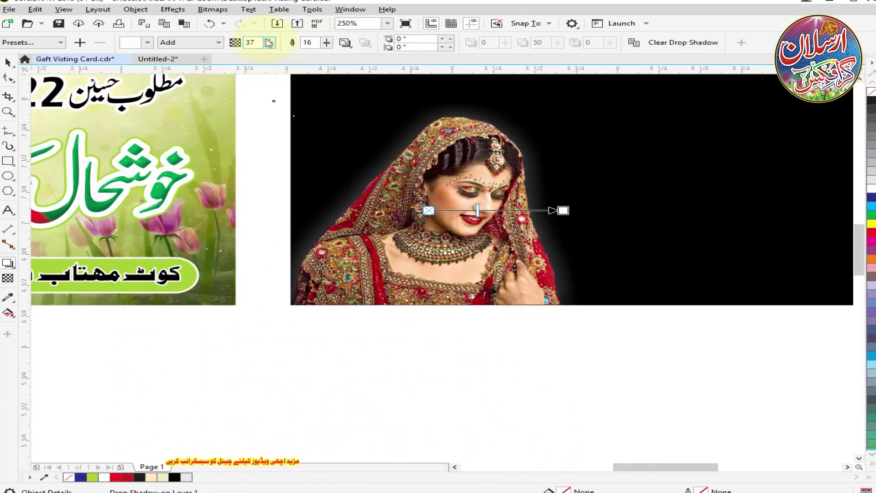
drag(290, 55, 299, 57)
Place the bride picture with its glow inside the black card using PowerClip.
key(space)
click(578, 406)
click(603, 221)
scroll(502, 212, down, 2)
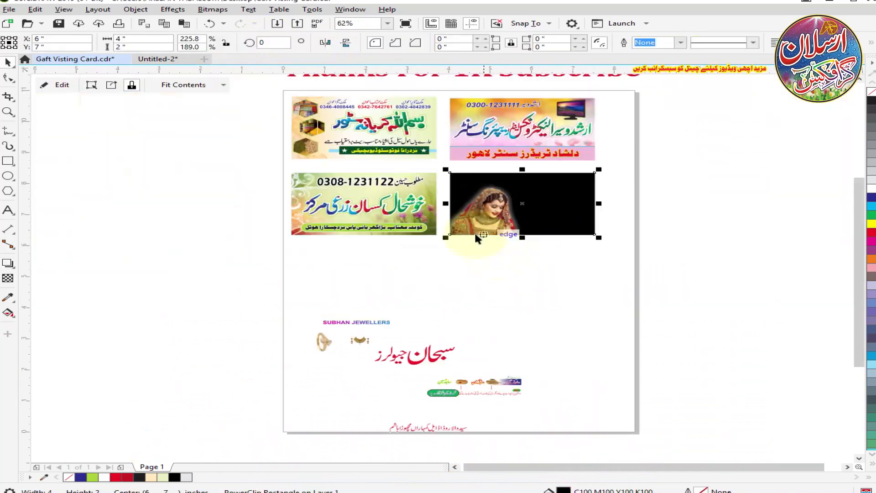
Shift the bride picture left within the black card's PowerClip frame and finish editing its contents.
scroll(573, 209, up, 4)
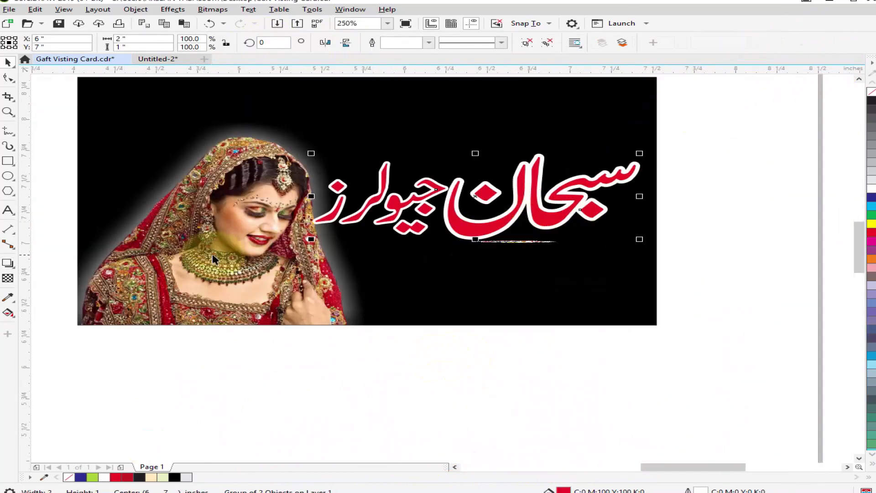
ctrl+click(204, 230)
drag(204, 230, 180, 229)
click(66, 85)
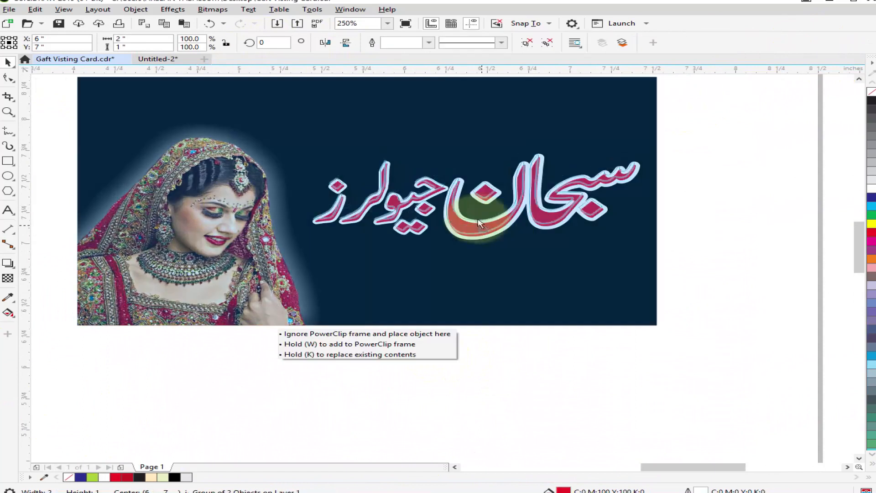
Ungroup the red Urdu title on the black card.
click(473, 231)
scroll(472, 231, up, 2)
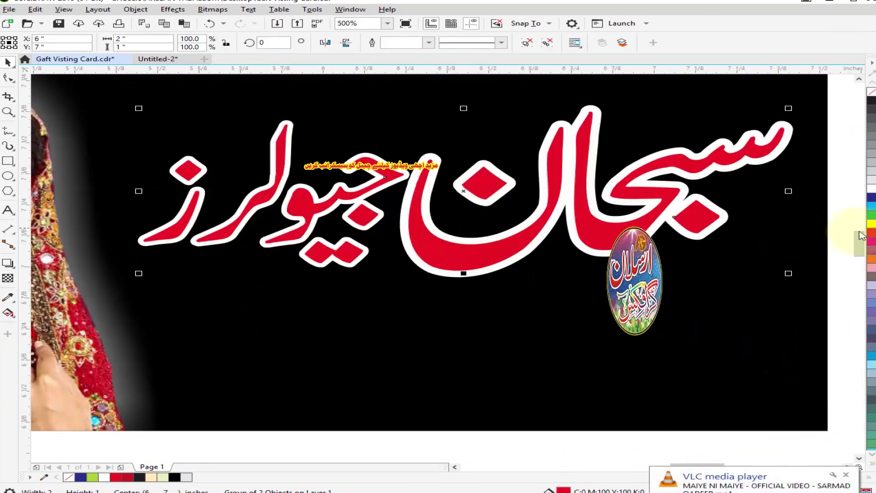
click(527, 47)
click(404, 45)
Switch to the file explorer and open the folder All under Printing\Cily on drive F.
key(super+e)
double_click(484, 294)
double_click(675, 296)
double_click(538, 173)
click(165, 120)
double_click(455, 283)
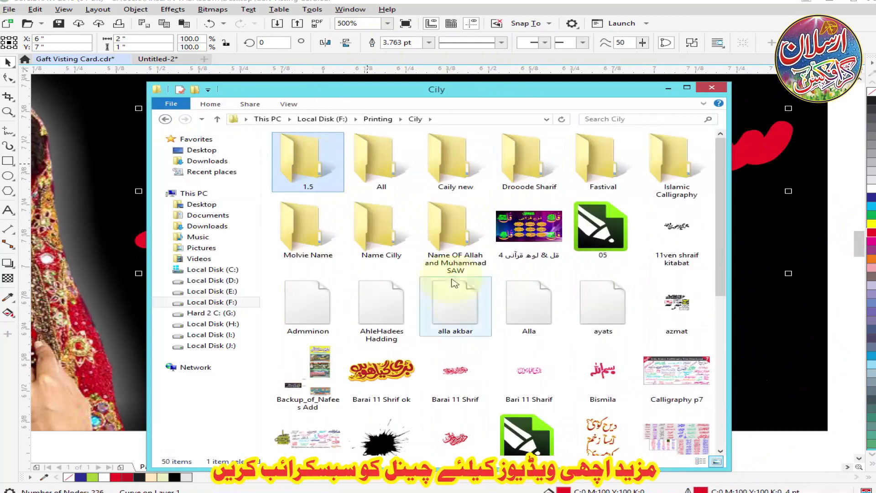
double_click(382, 162)
Find the Subhan calligraphy file in the folder and import it into the drawing.
text(san)
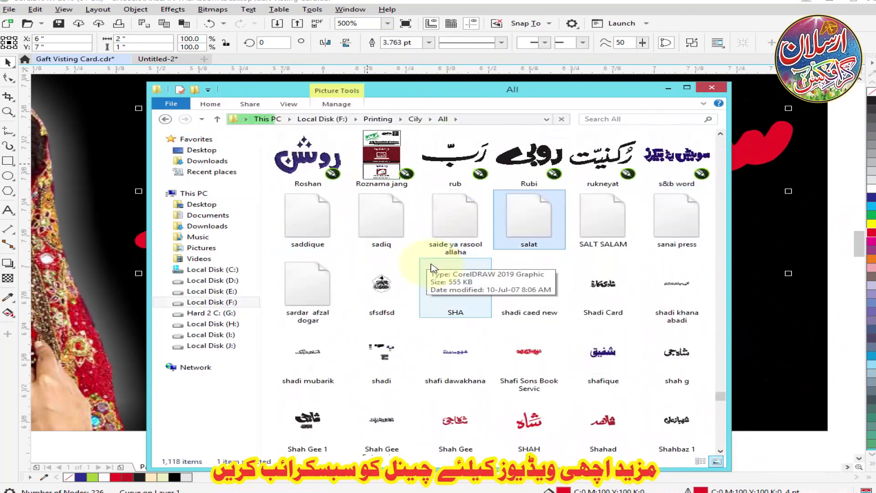
text(hadi)
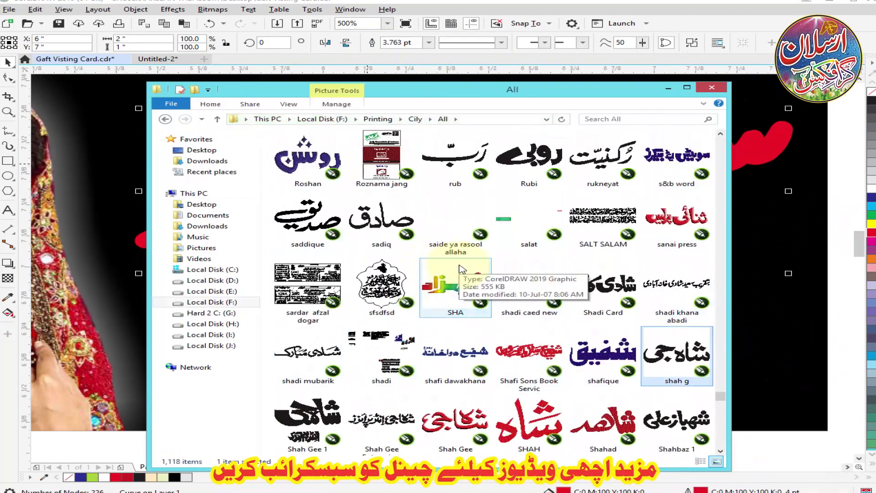
text(een)
key(s)
key(s)
key(s)
key(s)
key(s)
key(s)
key(s)
key(s)
key(s)
key(s)
key(s)
key(s)
key(s)
key(s)
key(s)
key(s)
key(s)
key(s)
key(s)
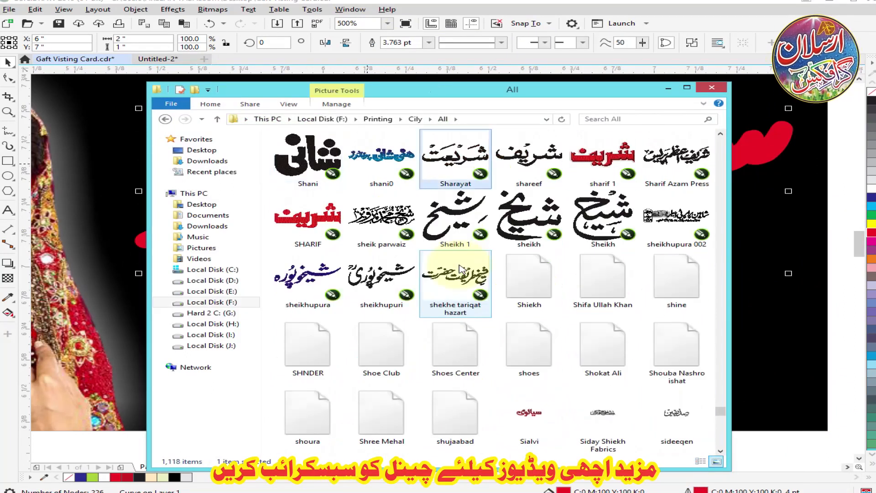
key(s)
key(s)
key(s)
key(s)
key(s)
key(s)
key(s)
key(s)
key(s)
key(s)
key(s)
key(s)
key(s)
key(s)
key(s)
key(s)
key(s)
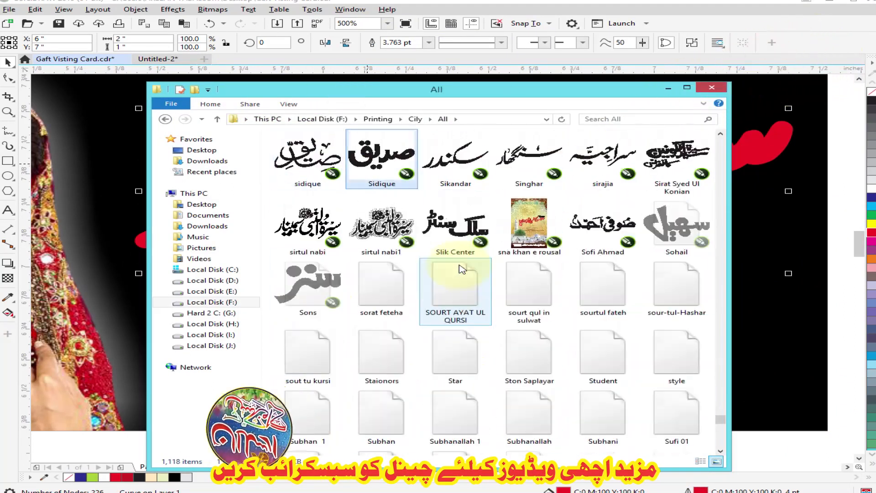
drag(381, 413, 785, 246)
click(785, 246)
scroll(393, 233, down, 2)
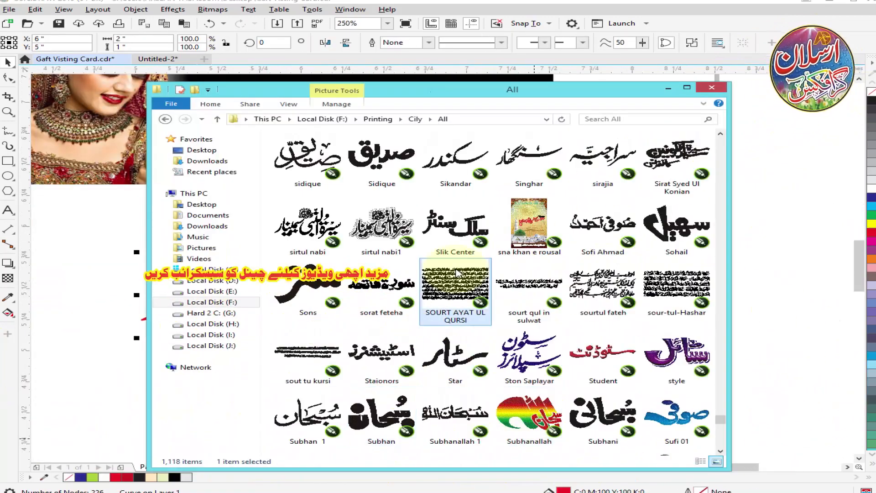
Switch to InPage, write the word جیولرز, try the Bombay Black font on it and copy the word for the title.
key(g)
key(g)
key(g)
key(g)
key(g)
key(g)
key(g)
key(g)
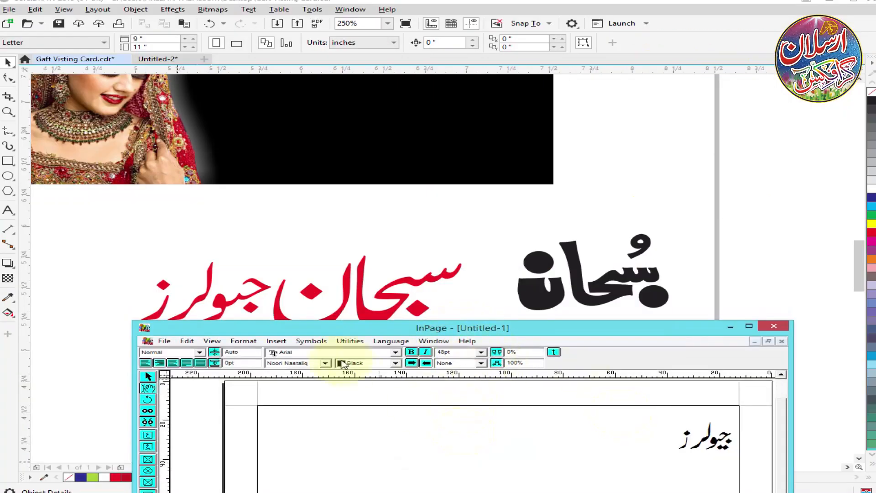
click(325, 362)
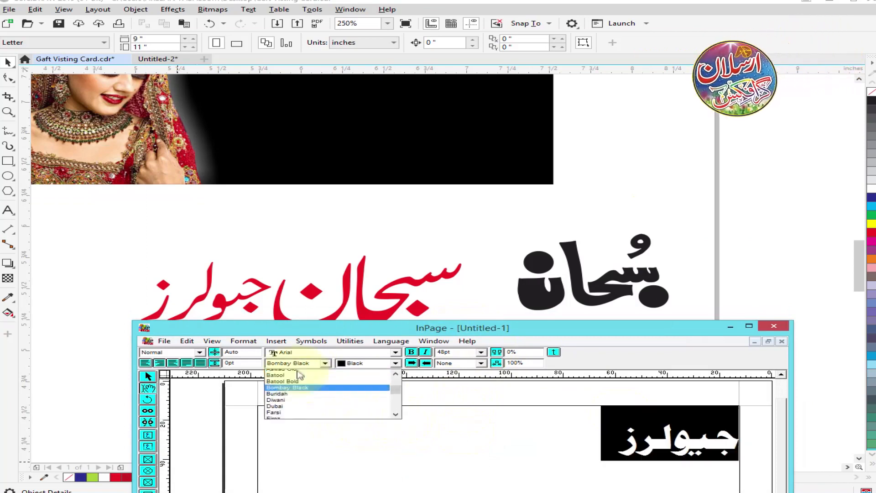
click(292, 387)
right_click(488, 459)
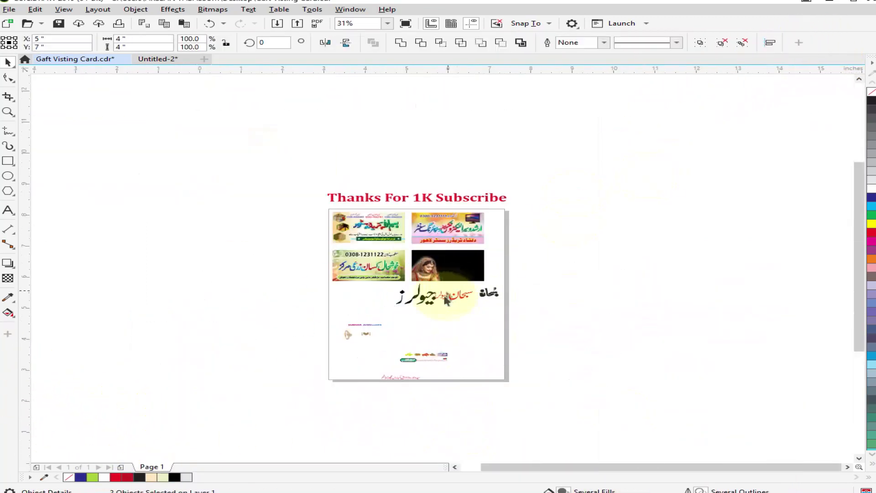
Bring the جیولرز word into the drawing beside the Subhan calligraphy and delete the old red title.
scroll(443, 367, up, 2)
click(444, 370)
drag(404, 294, 495, 316)
scroll(498, 315, up, 2)
drag(539, 237, 502, 257)
click(413, 244)
key(Delete)
Shrink and ungroup the جیولرز word, then scale its double dots to about 93.1% and reposition them under the letters.
drag(385, 330, 393, 206)
drag(511, 133, 491, 159)
scroll(416, 194, up, 1)
key(ctrl+u)
click(406, 122)
scroll(437, 264, up, 2)
click(459, 294)
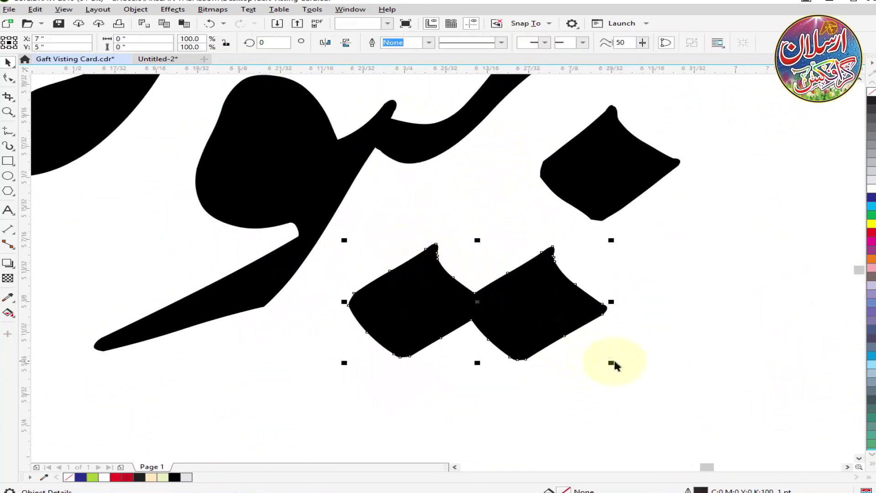
scroll(530, 249, down, 1)
scroll(570, 171, up, 1)
drag(569, 240, 561, 217)
drag(398, 364, 366, 364)
scroll(369, 295, down, 2)
scroll(291, 257, up, 1)
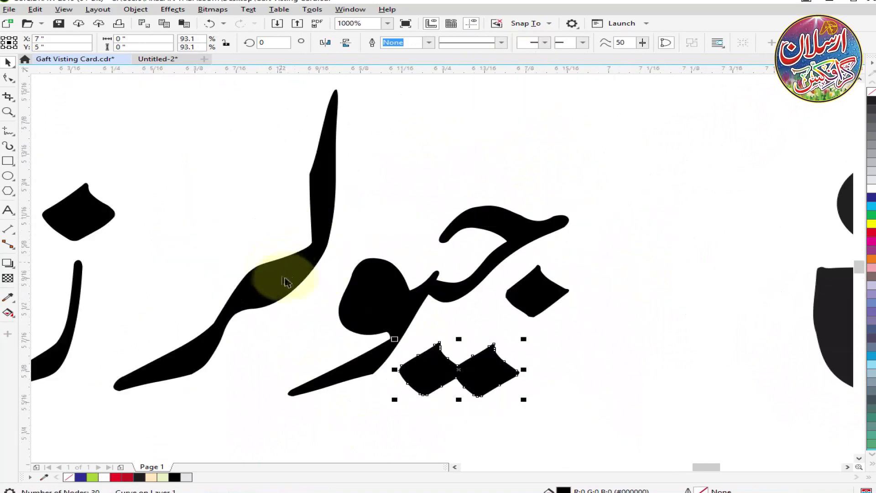
Shift the letters of جیولرز closer together, setting the final letter and its dot tightly against the rest.
drag(279, 268, 289, 269)
scroll(374, 246, down, 1)
scroll(244, 246, up, 1)
drag(211, 220, 283, 220)
drag(347, 183, 346, 184)
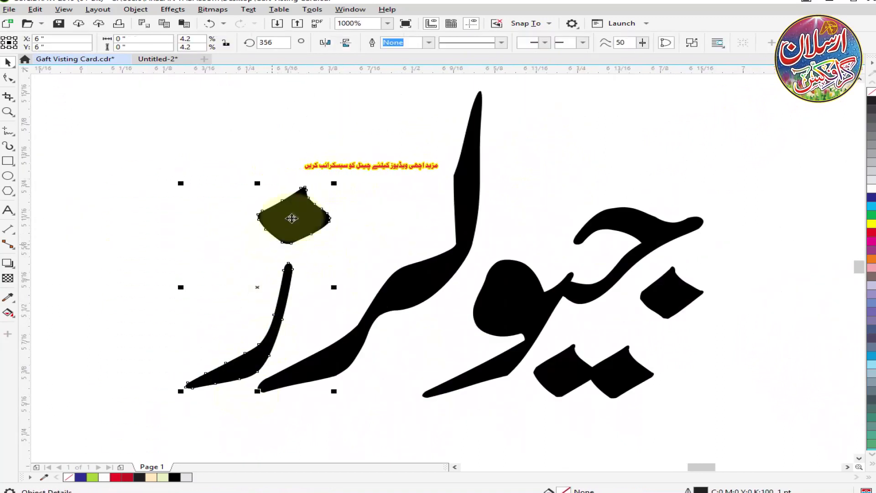
drag(288, 221, 293, 232)
scroll(322, 215, down, 1)
scroll(333, 221, down, 1)
scroll(306, 211, up, 1)
Select all the letters of جیولرز and place them directly beside the Subhan calligraphy.
drag(200, 147, 627, 365)
scroll(363, 230, down, 1)
drag(416, 264, 471, 260)
drag(375, 275, 367, 280)
scroll(465, 252, up, 2)
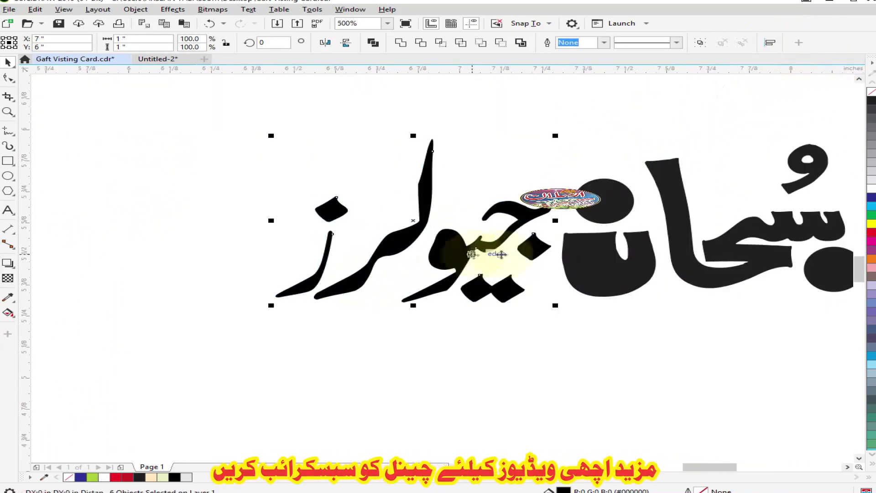
scroll(255, 205, down, 2)
Move the complete two-word title onto the black card, combine it, and give it a red fill and outline.
drag(216, 171, 500, 180)
scroll(570, 281, down, 2)
scroll(506, 246, up, 1)
key(ctrl+l)
click(871, 232)
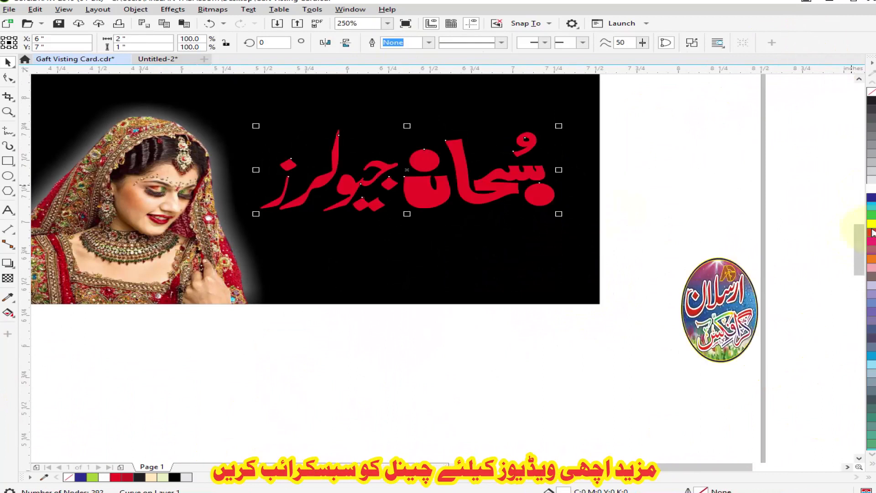
right_click(872, 232)
Set the title's outline with rounded corners, placed behind the fill and scaling with the object.
key(F12)
click(501, 290)
click(502, 302)
click(330, 273)
click(352, 212)
click(541, 326)
Enlarge the title to 112.5% and position it in the space beside the bride picture.
drag(558, 213, 581, 220)
mouse_move(476, 202)
mouse_down()
mouse_move(465, 200)
mouse_move(478, 200)
mouse_up()
drag(256, 216, 242, 221)
drag(459, 201, 460, 209)
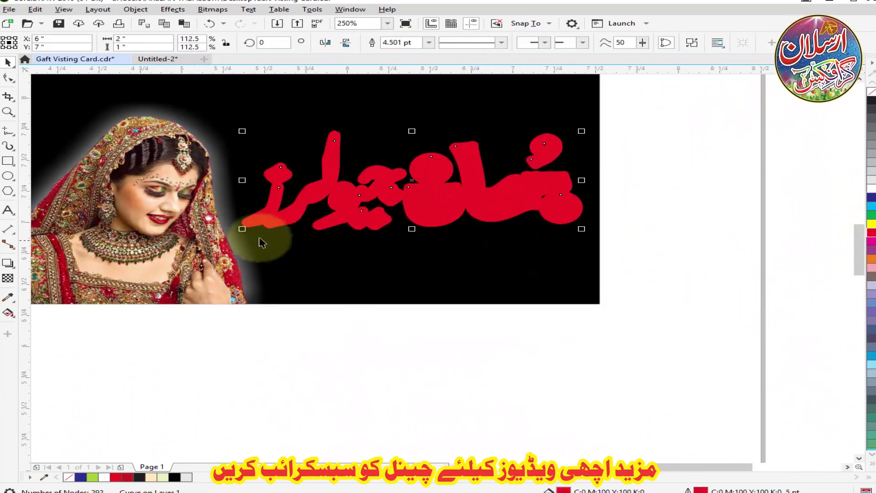
drag(240, 230, 246, 230)
key(ctrl+z)
Set the title's red outline width to 6 pt.
click(479, 209)
right_click(870, 187)
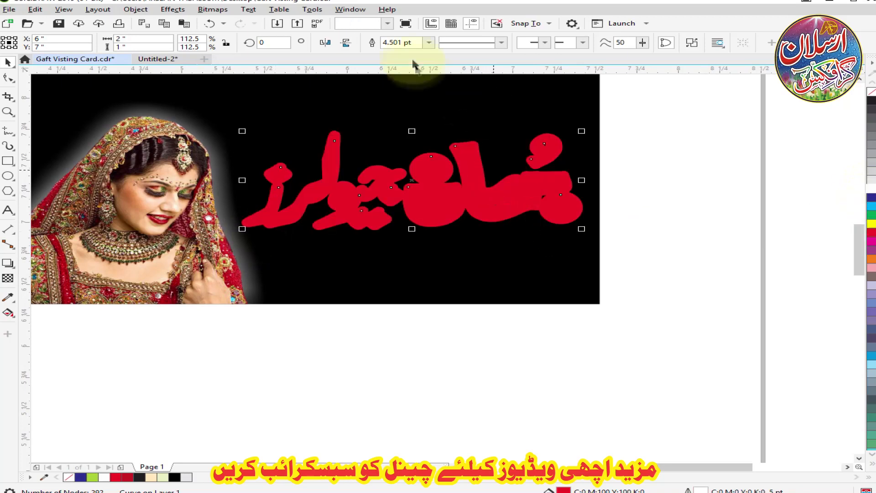
key(Return)
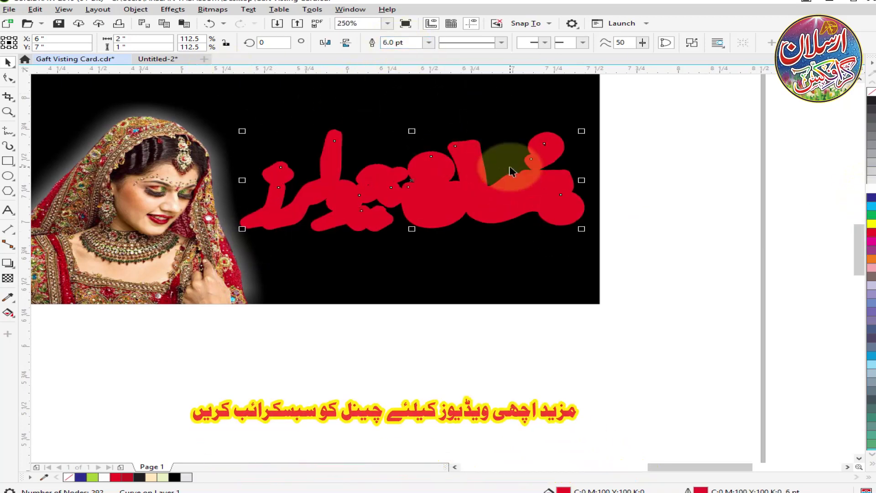
Add a white 4 pt outline to the red title as an inner layer over the red border.
right_click(871, 187)
key(F12)
text(4)
key(Return)
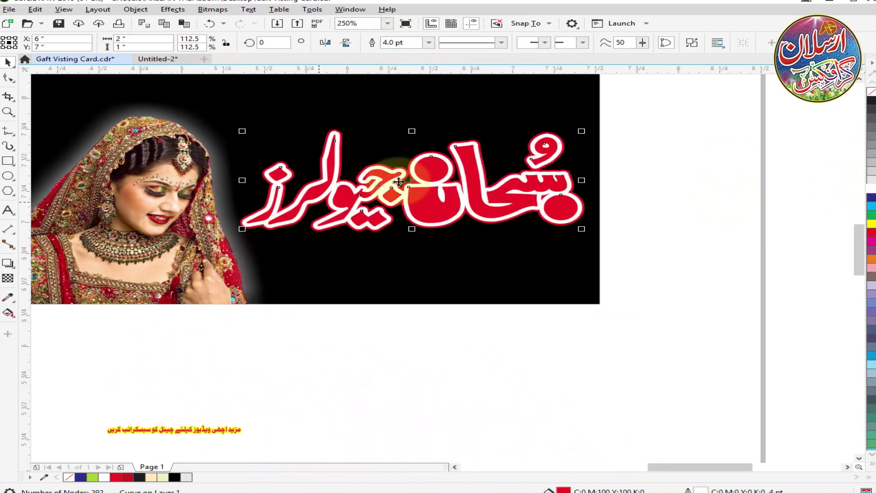
Apply the Plastic effect to the title's red fill layer with highlight 11, depth 4, smoothness 59 and a red light color.
scroll(280, 118, up, 3)
click(210, 12)
click(407, 191)
click(223, 13)
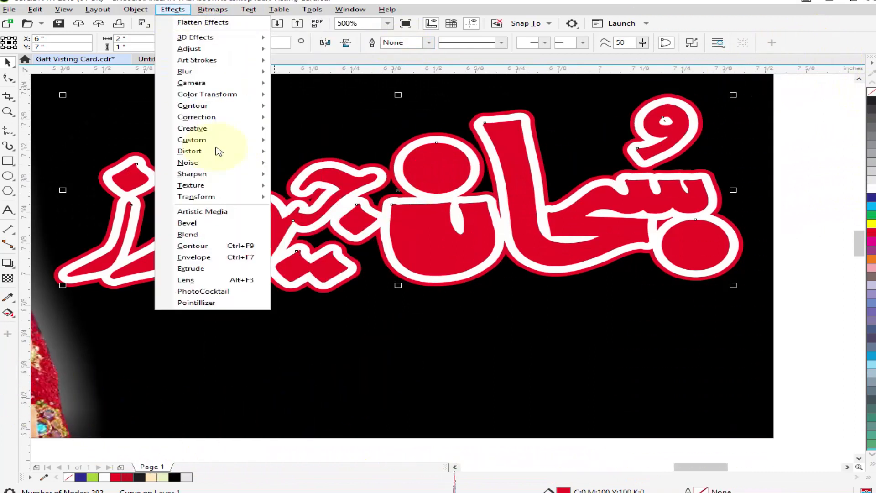
click(315, 224)
drag(385, 195, 399, 326)
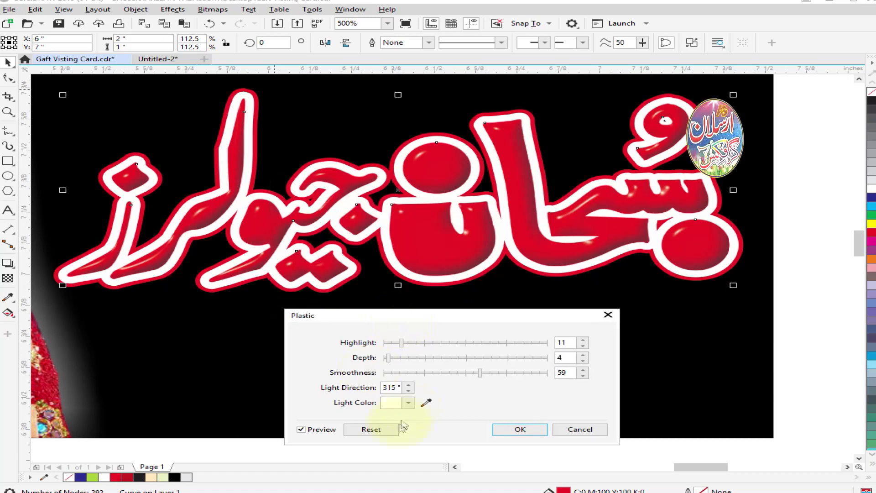
click(408, 403)
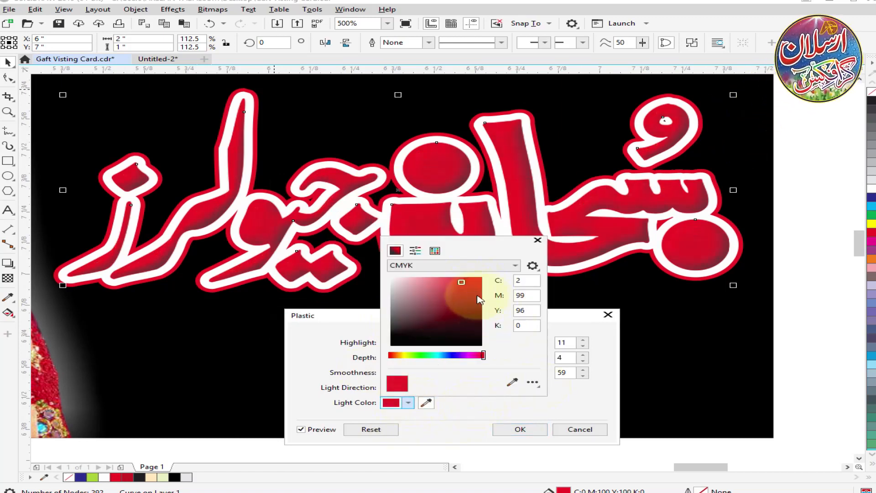
click(511, 428)
scroll(459, 305, down, 2)
click(468, 360)
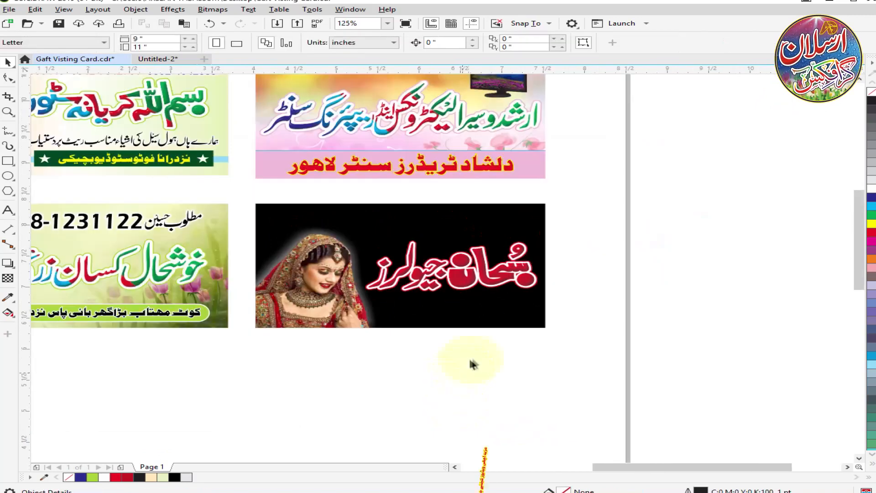
Move the prepared names, jewellery pictures and notice text up to just below the black card.
scroll(483, 264, down, 2)
scroll(454, 296, up, 1)
drag(512, 381, 336, 438)
drag(411, 421, 475, 299)
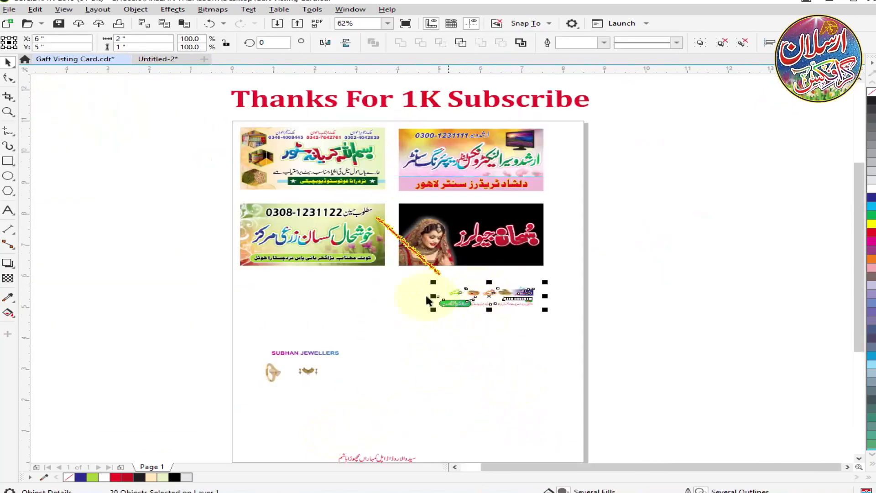
scroll(432, 338, down, 1)
scroll(409, 389, up, 1)
scroll(497, 319, down, 1)
scroll(499, 280, up, 3)
drag(610, 237, 218, 353)
scroll(429, 303, down, 1)
drag(433, 275, 437, 249)
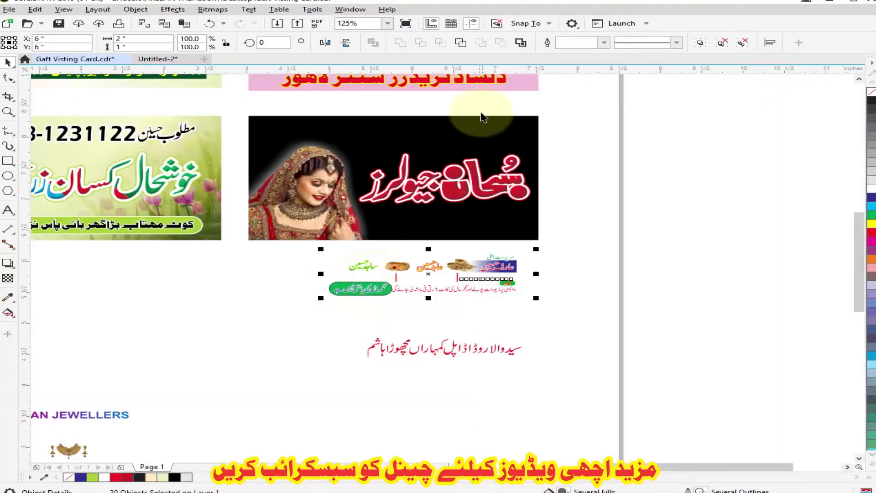
Place the patron's name and the سر پرست اعلیٰ label above the title in the black card's corner.
scroll(479, 114, up, 1)
click(504, 386)
drag(520, 421, 516, 149)
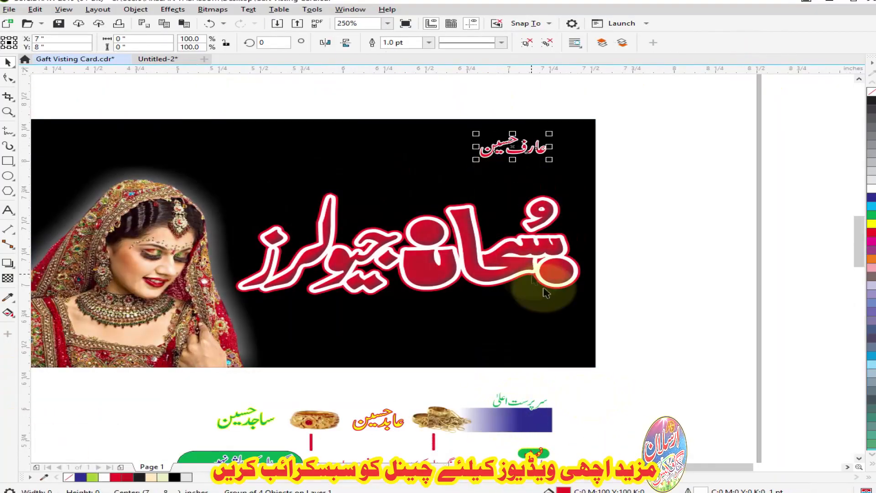
drag(516, 402, 518, 142)
scroll(531, 116, up, 1)
drag(510, 188, 510, 193)
drag(372, 241, 372, 242)
Remove the outlines from the patron's name and its label and fill both white.
right_click(871, 91)
click(871, 188)
scroll(474, 129, up, 2)
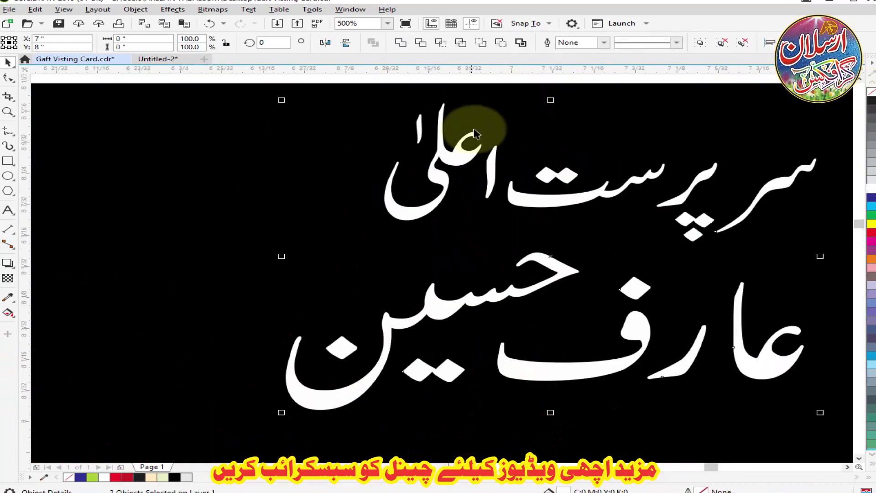
scroll(469, 128, down, 1)
Outline the patron's name in white, then shrink the label to about 90.6% above it without an outline.
right_click(871, 188)
key(Escape)
drag(528, 160, 639, 159)
drag(758, 187, 738, 180)
drag(616, 160, 626, 175)
scroll(468, 136, down, 2)
scroll(541, 127, up, 2)
right_click(872, 92)
scroll(339, 252, down, 1)
Switch to InPage, replace the text with سر پرست اعلیٰ and bring a copy of it into the card drawing.
key(alt+Tab)
click(148, 388)
click(404, 456)
key(ctrl+a)
text(سر پرست اعلیٰ)
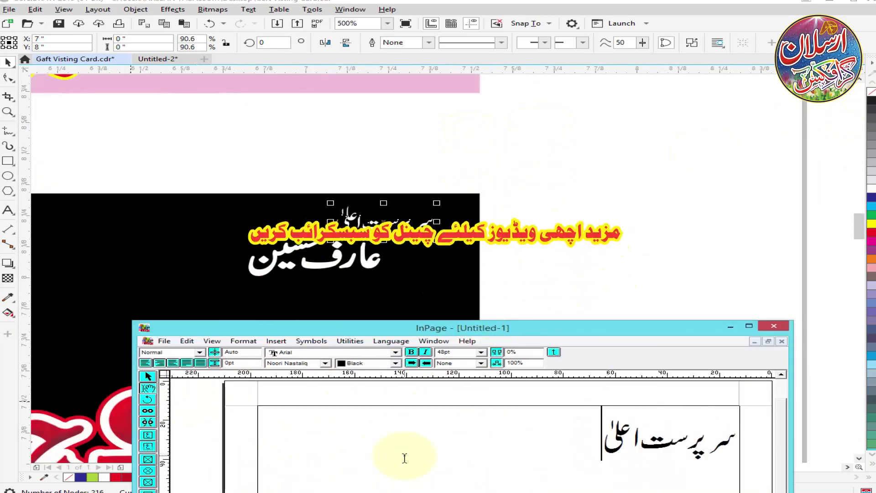
click(148, 377)
right_click(601, 462)
click(649, 427)
right_click(543, 459)
click(603, 422)
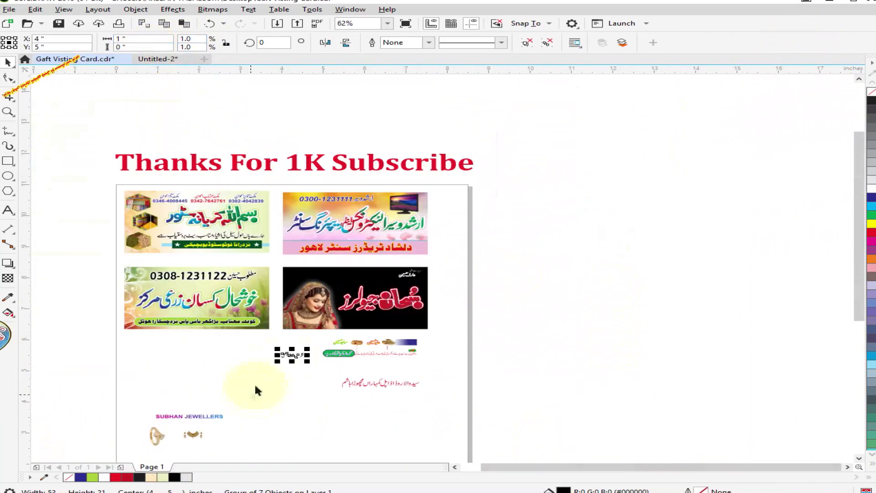
Place the new سر پرست اعلیٰ text in the blank area beside the cards, ungroup it and adjust the three dots under پ.
drag(292, 355, 448, 264)
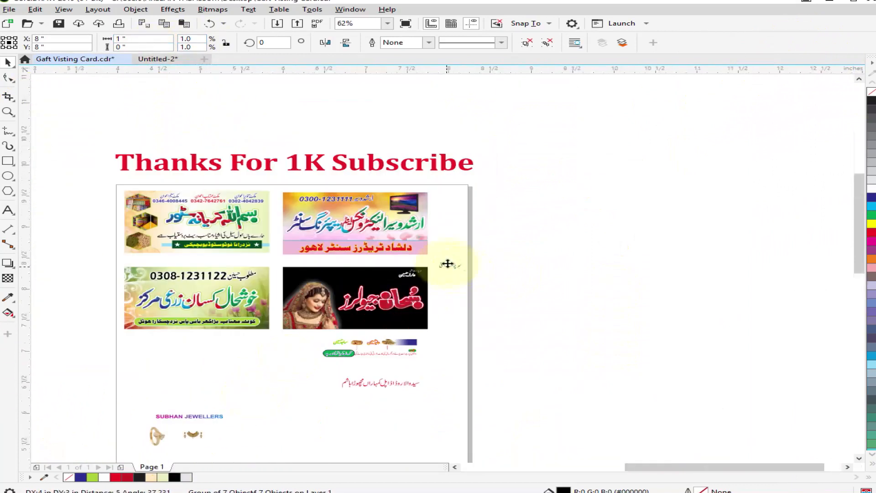
scroll(447, 264, up, 3)
click(526, 43)
click(505, 233)
scroll(498, 277, up, 2)
click(476, 363)
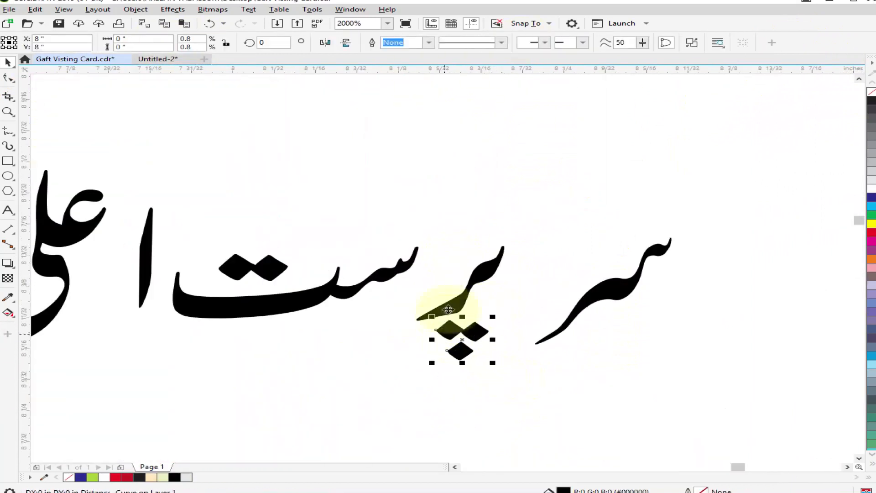
click(605, 240)
Shift the letters of the new سر پرست اعلیٰ text closer together to close the gaps between words.
scroll(605, 240, down, 1)
scroll(388, 245, up, 2)
drag(347, 262, 373, 249)
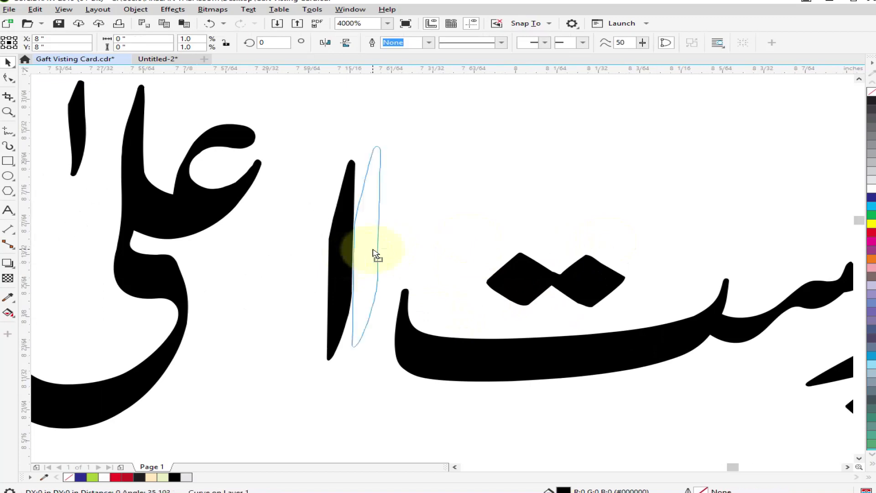
scroll(435, 256, down, 2)
drag(258, 196, 416, 334)
scroll(390, 249, up, 2)
drag(352, 247, 441, 248)
scroll(424, 250, down, 2)
click(655, 218)
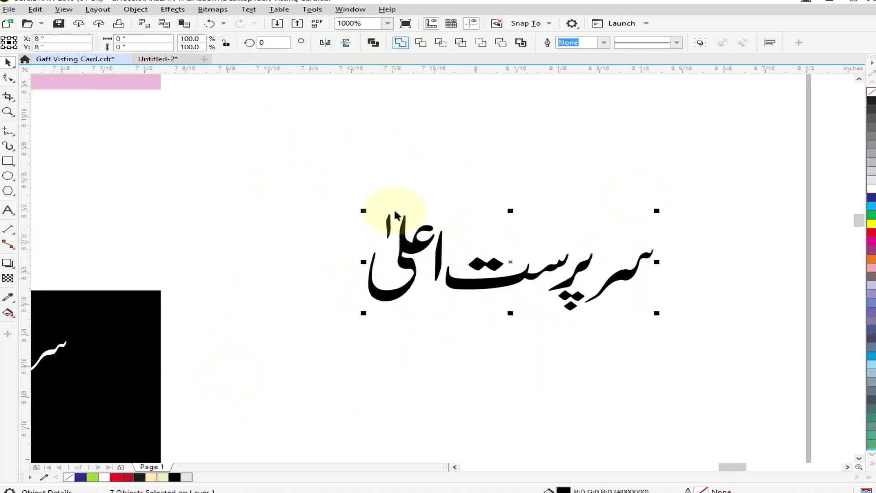
Weld the new label's letters, shrink the label near the black card and delete the old white label.
click(401, 42)
drag(364, 210, 415, 229)
scroll(500, 250, down, 1)
drag(500, 249, 302, 225)
click(248, 300)
key(Delete)
scroll(198, 324, up, 1)
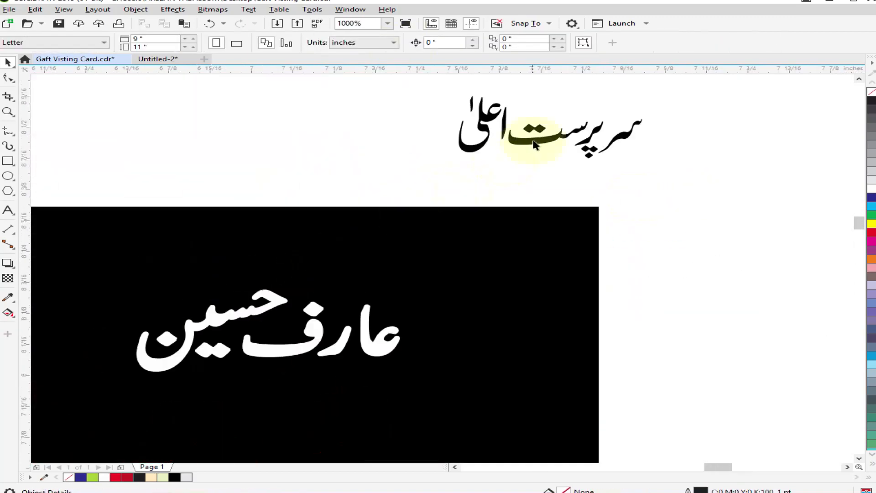
Place the new label in white above the patron's name with a 0.2 pt outline behind the fill that scales with it.
drag(533, 140, 369, 279)
key(F12)
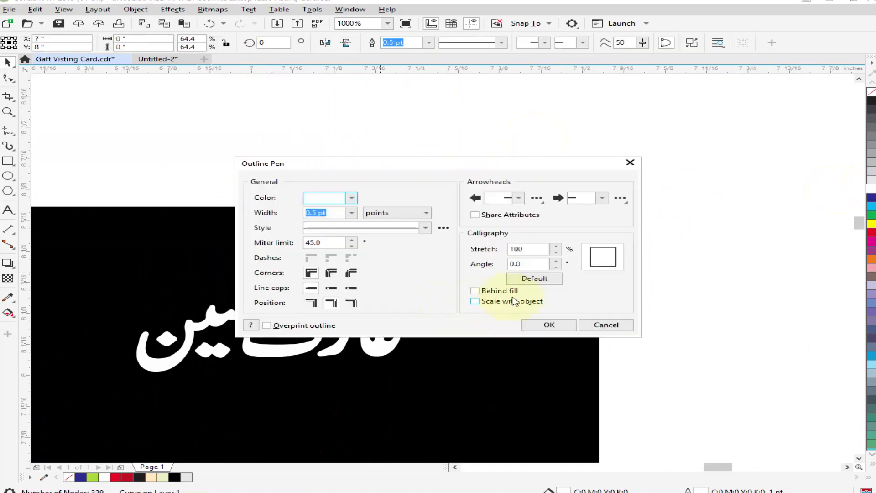
scroll(370, 280, up, 2)
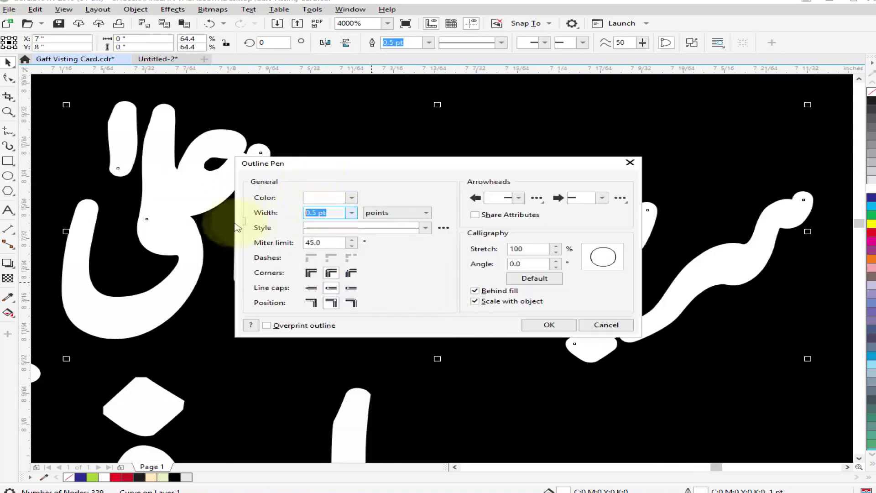
key(Return)
scroll(492, 197, down, 5)
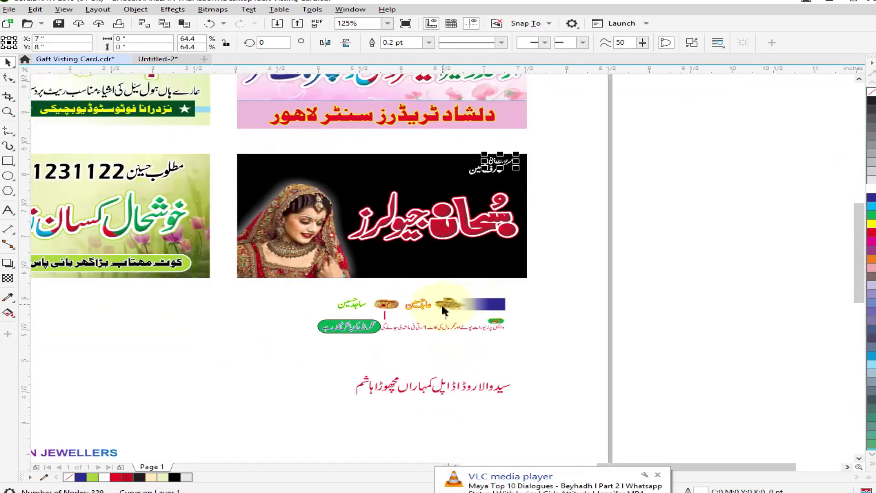
Move the gold jewellery picture and the second name onto the black card beside the patron's name.
scroll(447, 162, up, 3)
scroll(506, 157, down, 2)
drag(394, 241, 432, 169)
scroll(438, 161, up, 2)
drag(459, 223, 457, 197)
Remove the second name's outline, fill it yellow, enlarge it to 247% and set it next to the jewellery picture.
right_click(871, 92)
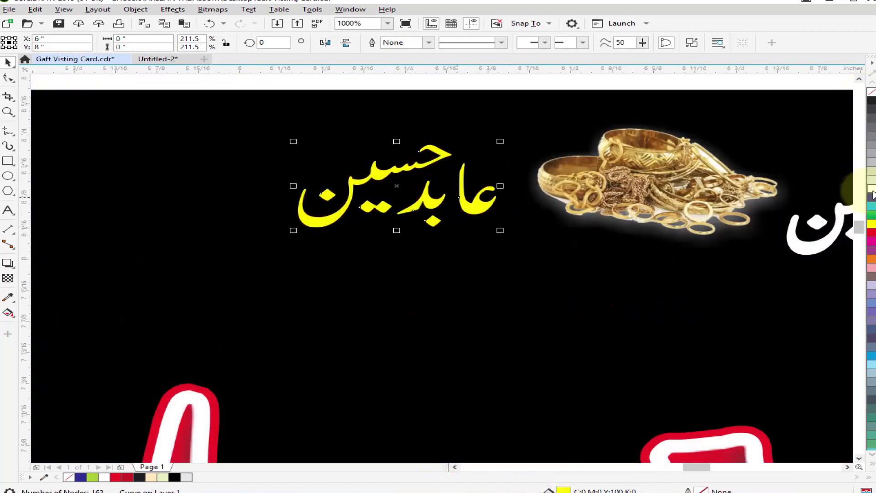
drag(518, 240, 520, 241)
drag(490, 216, 511, 217)
scroll(509, 189, down, 4)
scroll(459, 171, up, 2)
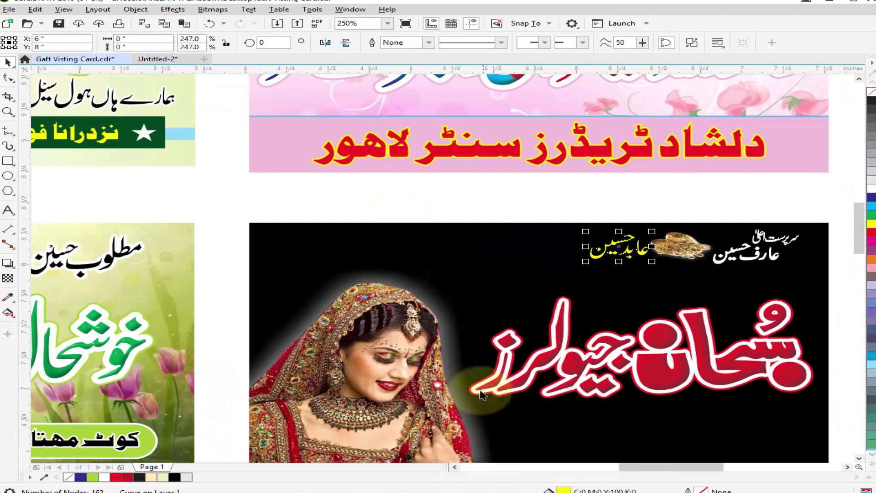
Place the gold bangle picture and the third name beside the second name on the black card, and make the name white.
scroll(401, 233, down, 1)
drag(443, 374, 468, 237)
key(ctrl+z)
shift+click(476, 379)
drag(476, 379, 458, 258)
scroll(481, 248, up, 2)
drag(337, 254, 348, 254)
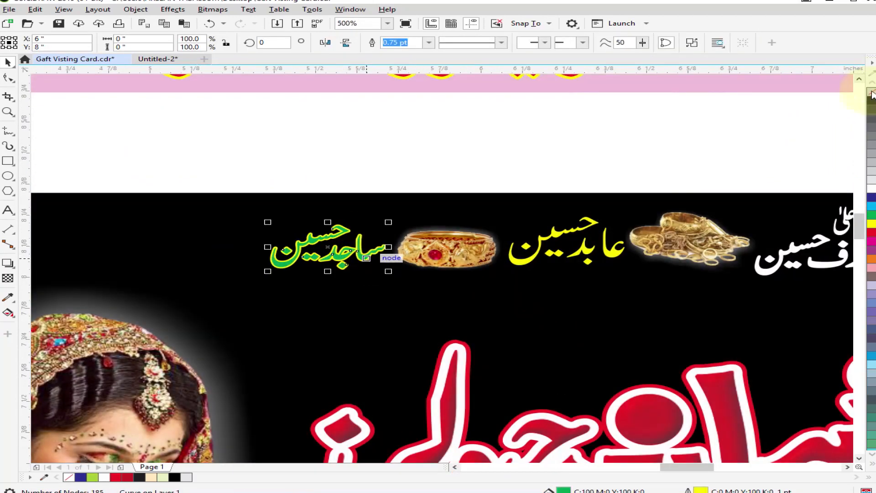
right_click(870, 188)
drag(169, 160, 506, 245)
scroll(430, 211, down, 2)
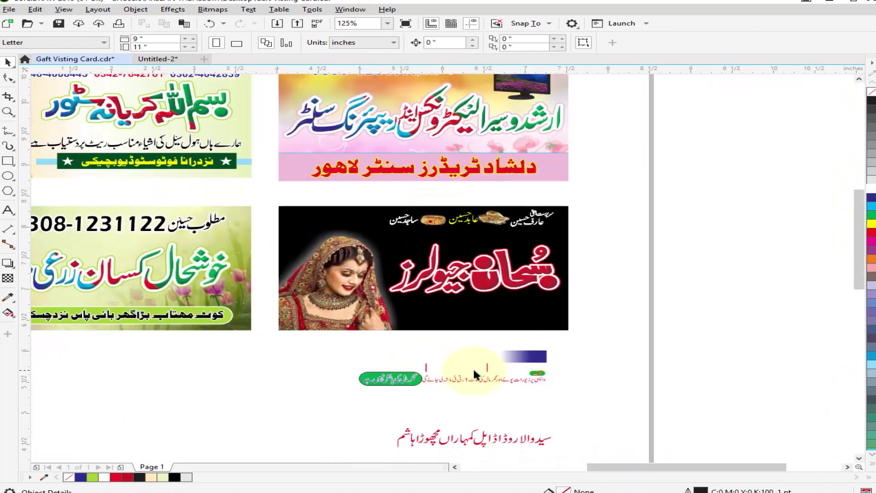
Move the old gradient "SUBHAN JEWELLERS" text below the black card and write SUBHAN JEWELLERS anew as 24 pt Arial text.
scroll(452, 323, down, 1)
drag(283, 412, 404, 341)
scroll(384, 345, up, 3)
click(388, 344)
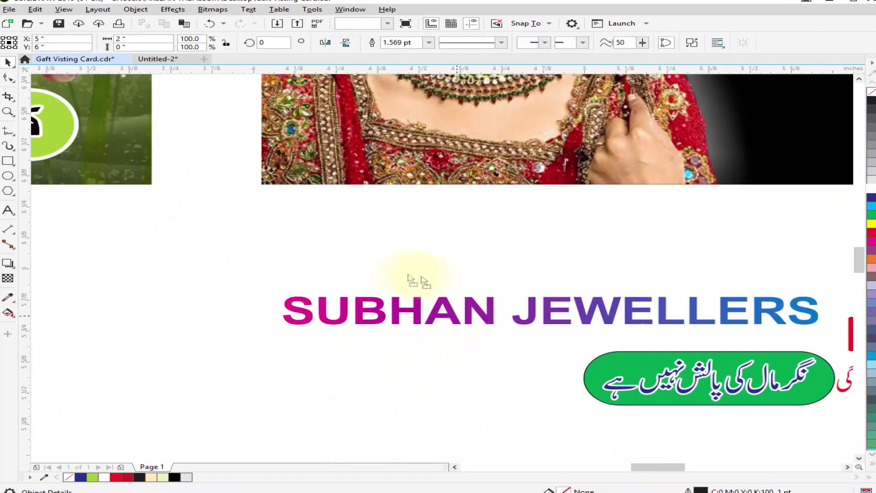
drag(446, 299, 387, 257)
scroll(376, 333, down, 1)
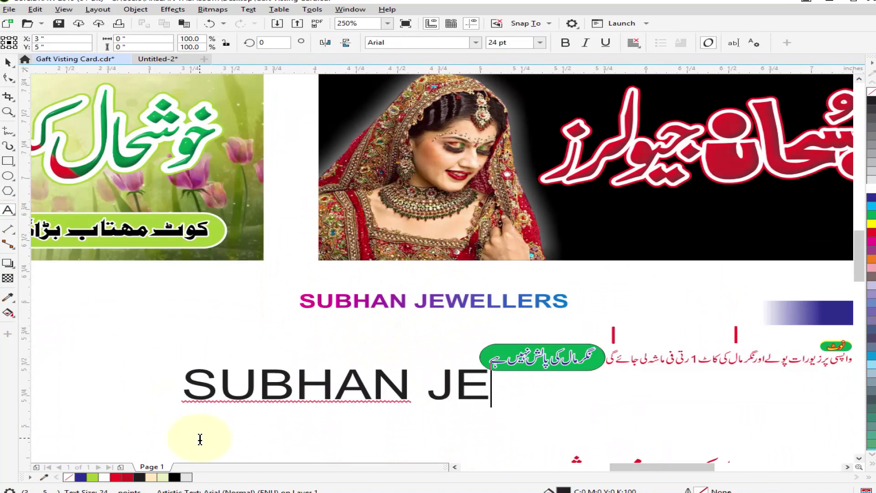
click(8, 62)
click(391, 381)
Make the new SUBHAN JEWELLERS text bold italic, browse the fonts and set it in BankGothic Md BT.
click(564, 43)
click(586, 43)
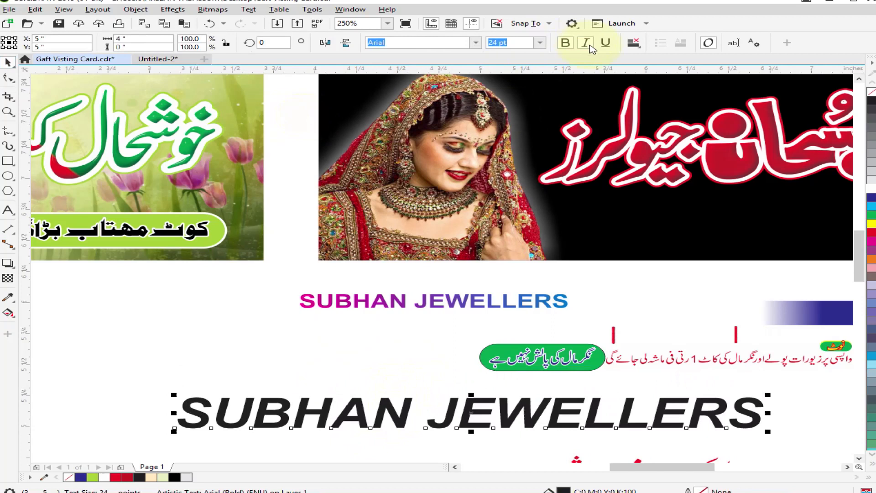
click(476, 42)
scroll(445, 158, down, 10)
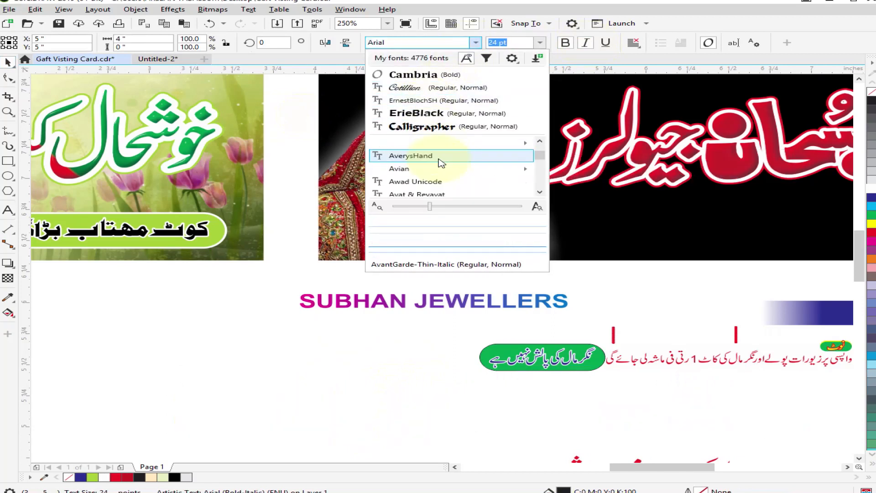
scroll(435, 177, down, 4)
mouse_move(440, 182)
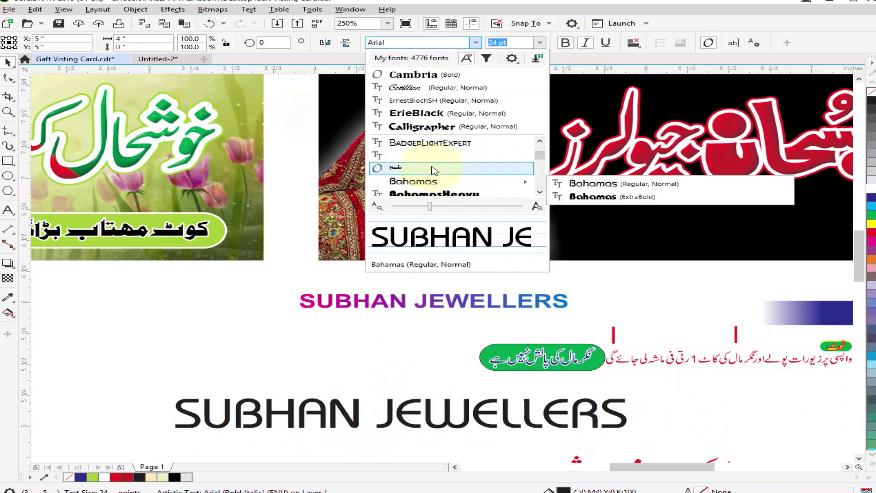
scroll(440, 182, down, 3)
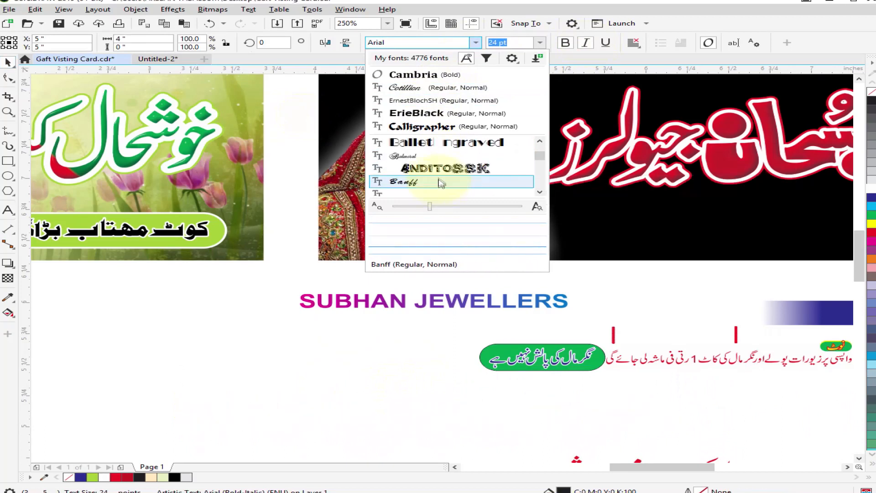
click(446, 195)
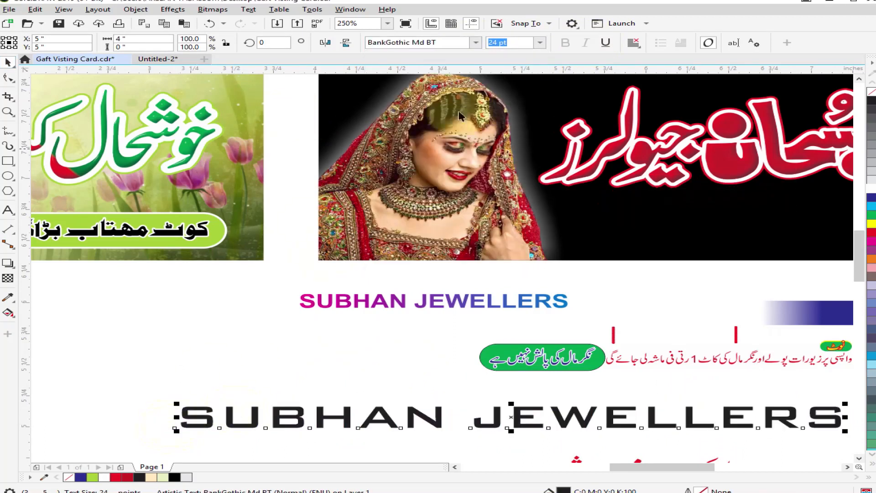
Tighten the English title's letter spacing, shrink it to about 8.4 pt above the bride and fill it white.
key(F10)
scroll(275, 338, down, 1)
drag(565, 394, 521, 395)
key(space)
drag(408, 378, 484, 188)
drag(578, 196, 407, 184)
scroll(327, 176, up, 1)
click(872, 189)
scroll(396, 189, up, 1)
Split the English title into two centred lines, enlarge it to about 12.9 pt and colour it yellow.
double_click(344, 184)
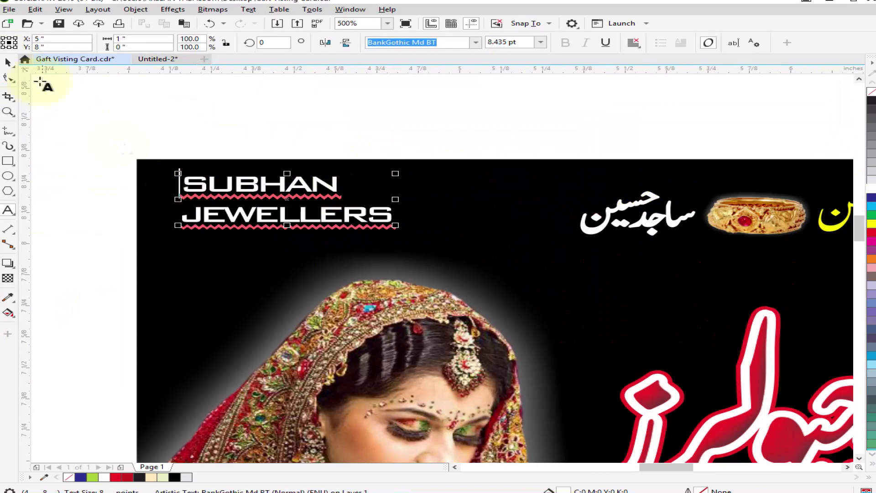
drag(396, 225, 482, 250)
click(485, 251)
drag(122, 140, 526, 257)
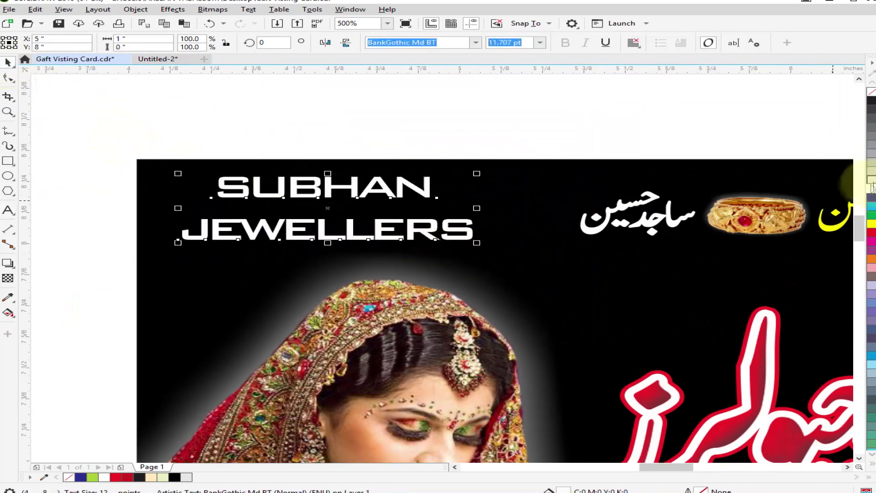
click(871, 223)
scroll(284, 170, up, 1)
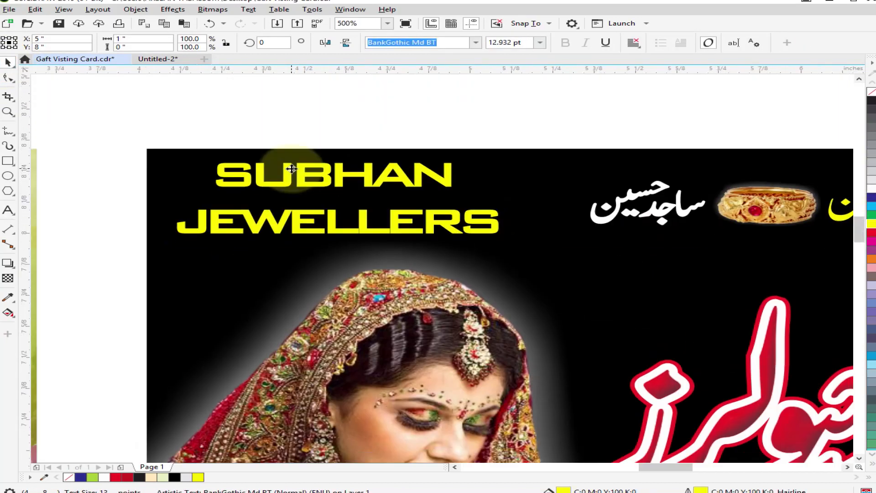
Convert the English title to curves, break apart and recombine its letters, and delete the old gradient title below the card.
scroll(292, 189, down, 2)
key(ctrl+q)
scroll(292, 189, up, 2)
scroll(326, 158, down, 1)
key(ctrl+k)
drag(521, 210, 570, 220)
drag(381, 220, 387, 227)
key(ctrl+l)
scroll(274, 164, down, 2)
key(Delete)
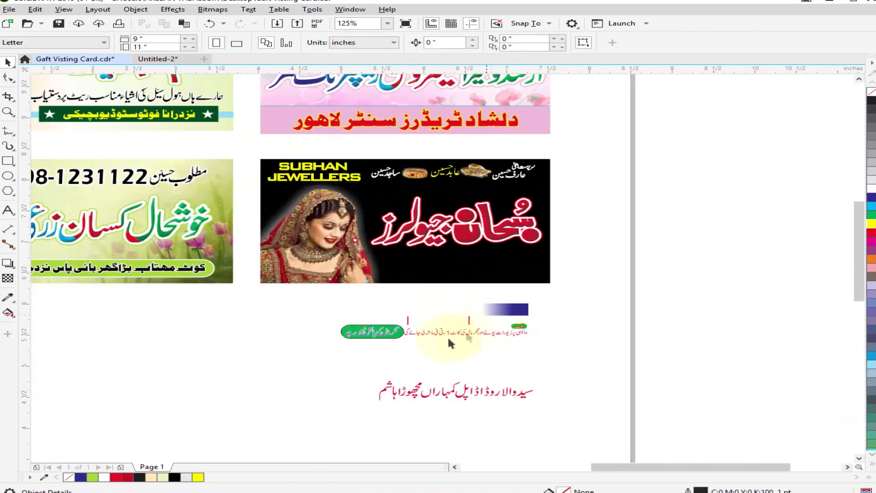
Place the phone number in bold white Arial below the names on the black card, reduced to about 13.8 pt.
scroll(474, 315, down, 1)
scroll(469, 272, up, 1)
click(391, 161)
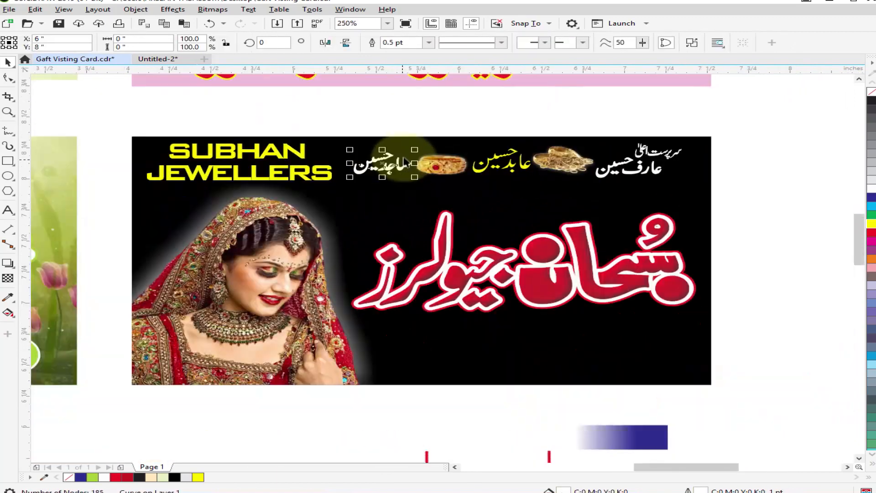
scroll(391, 161, up, 1)
scroll(366, 185, down, 2)
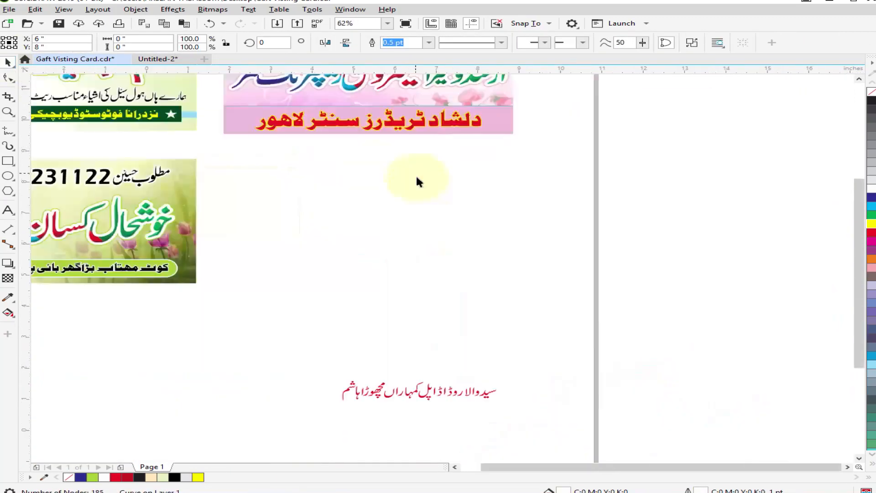
scroll(422, 228, up, 1)
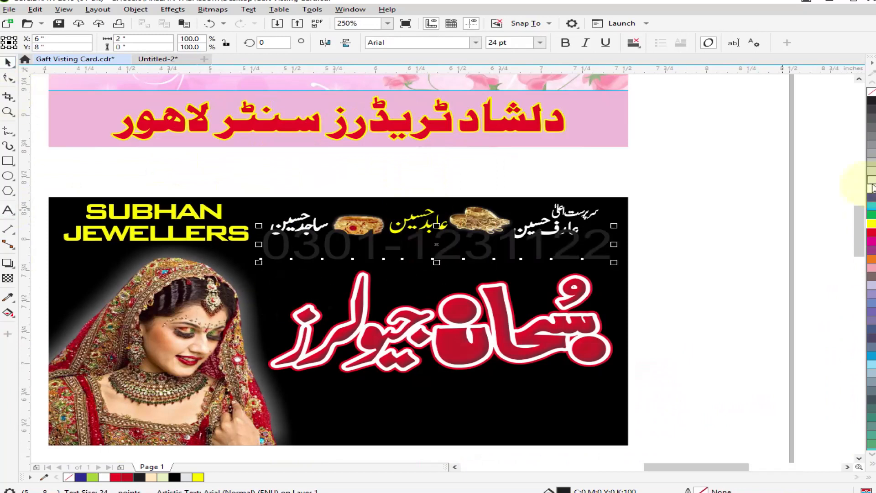
scroll(604, 264, up, 1)
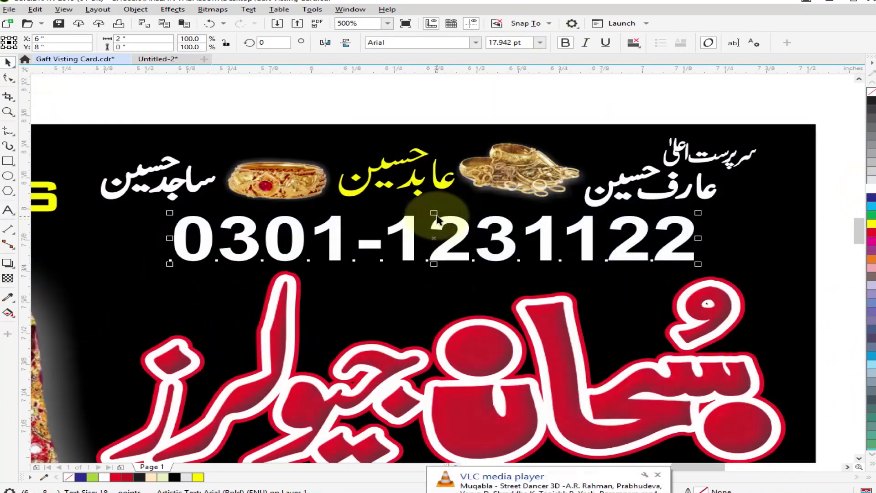
click(473, 257)
drag(474, 257, 475, 248)
scroll(491, 203, down, 2)
scroll(516, 356, up, 1)
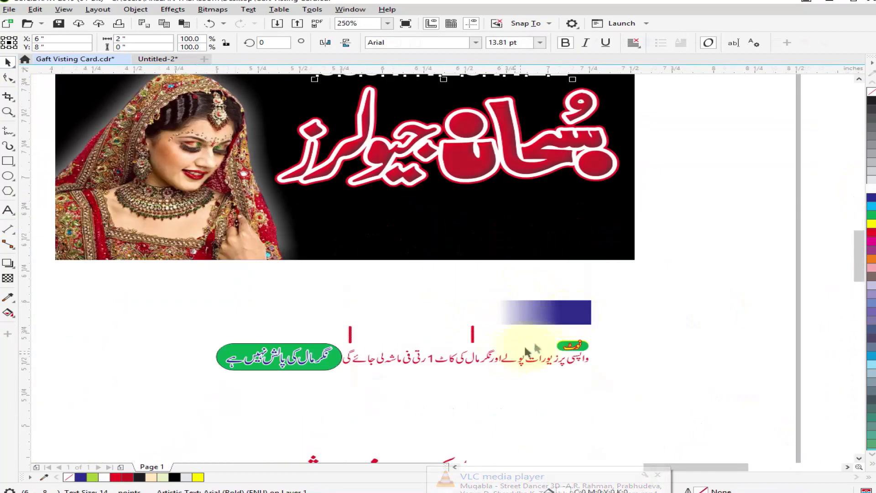
Delete the blue gradient bar and the red marks above the red note text below the card.
click(545, 313)
key(Delete)
click(472, 334)
key(Delete)
click(350, 335)
key(Delete)
drag(495, 318, 487, 213)
key(Delete)
Place the returns note under the Urdu title in white at 154.5% scale with a 0.3 pt outline behind the fill that scales with it.
drag(537, 360, 520, 212)
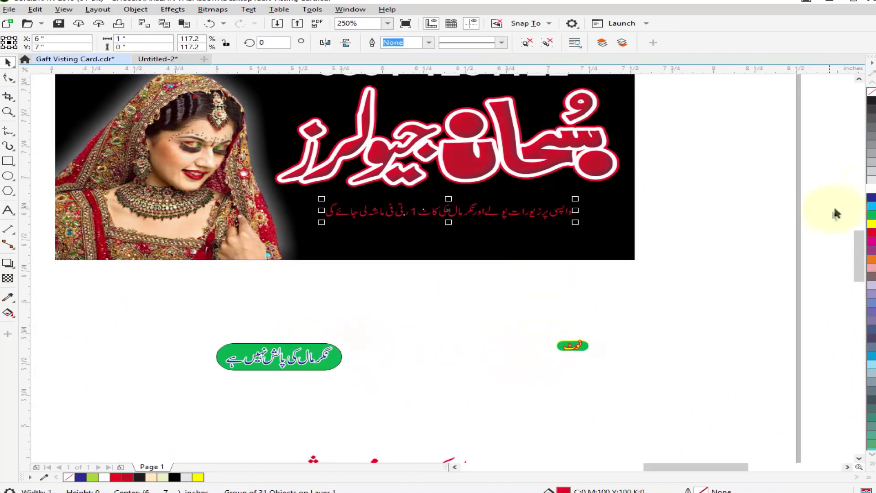
scroll(478, 215, up, 2)
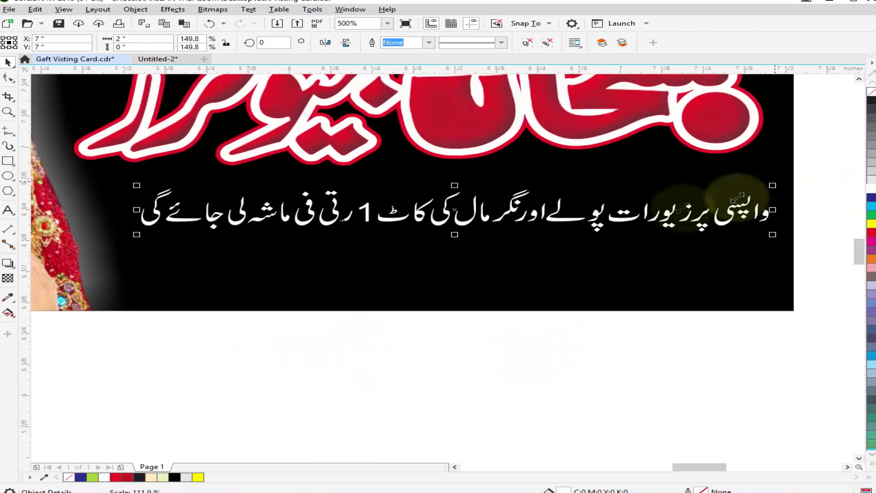
right_click(872, 189)
key(F12)
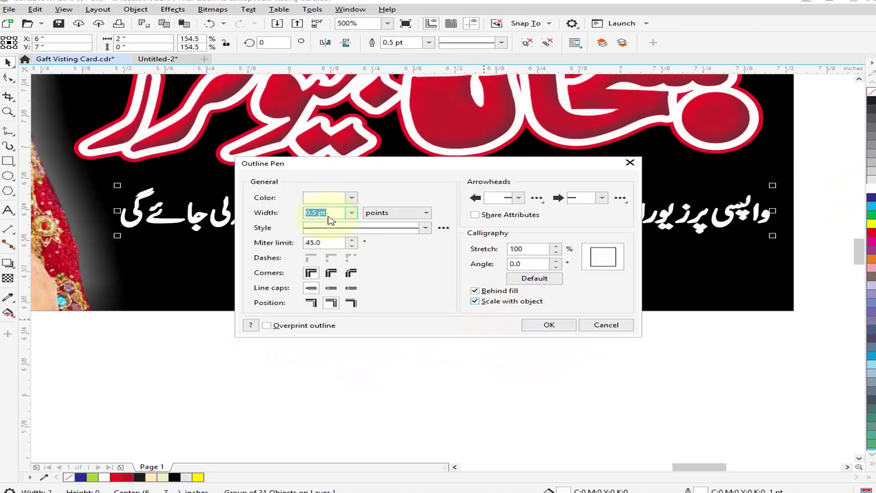
text(0.3)
key(Return)
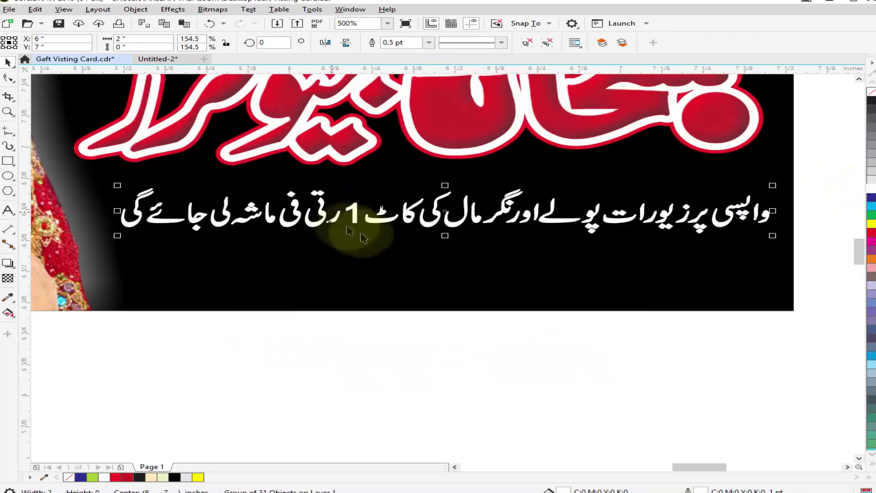
Place the polish note from the green shape above the returns note in white, scaled to 123.3% with a 0.2 pt outline.
scroll(399, 278, down, 2)
drag(340, 323, 500, 185)
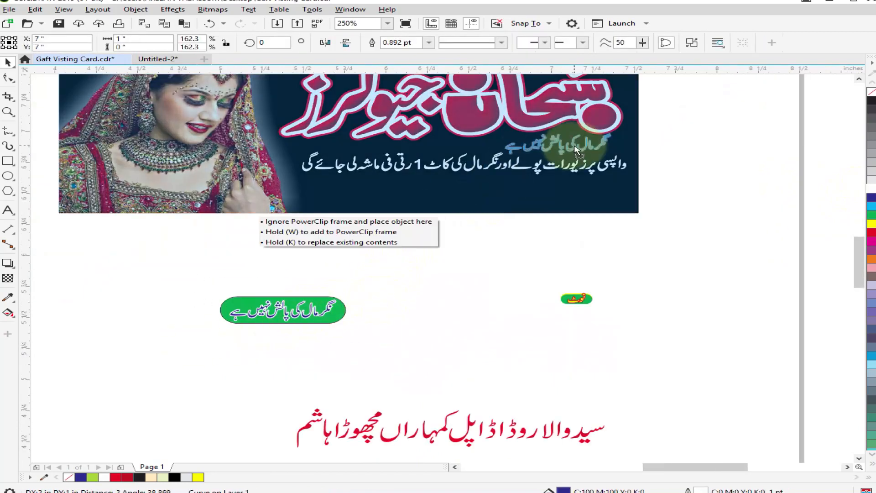
drag(575, 146, 576, 147)
scroll(603, 138, up, 2)
drag(637, 116, 586, 128)
drag(479, 176, 480, 184)
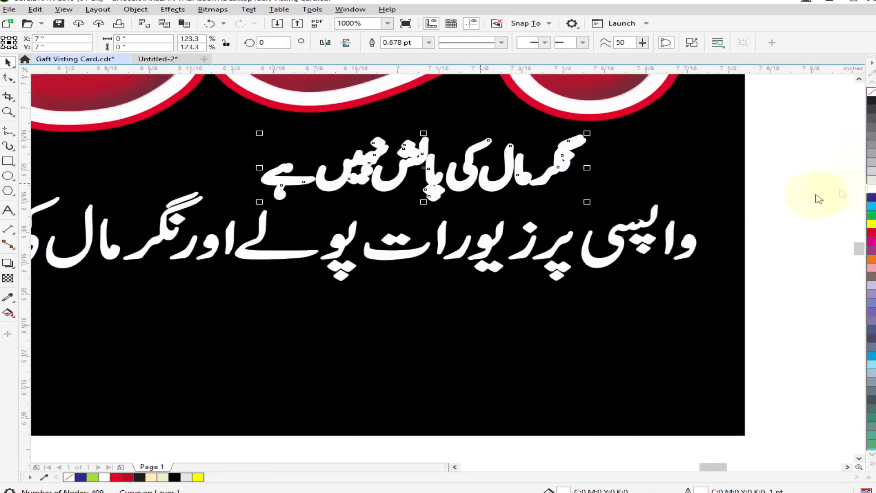
key(F12)
text(.2)
click(531, 324)
scroll(501, 194, down, 2)
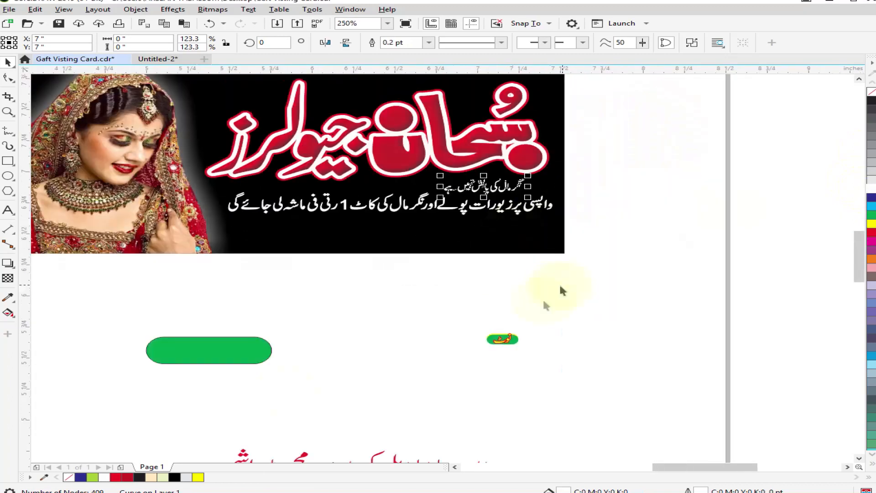
Delete the empty green shape and the small note label, and move the red address line up closer to the black card.
drag(560, 288, 121, 393)
key(Delete)
scroll(440, 283, down, 1)
drag(435, 376, 436, 299)
scroll(453, 306, up, 1)
Switch to InPage and replace its text with the jewellers' Urdu address line.
click(132, 492)
click(148, 388)
click(522, 478)
key(ctrl+a)
text(صٰڈ)
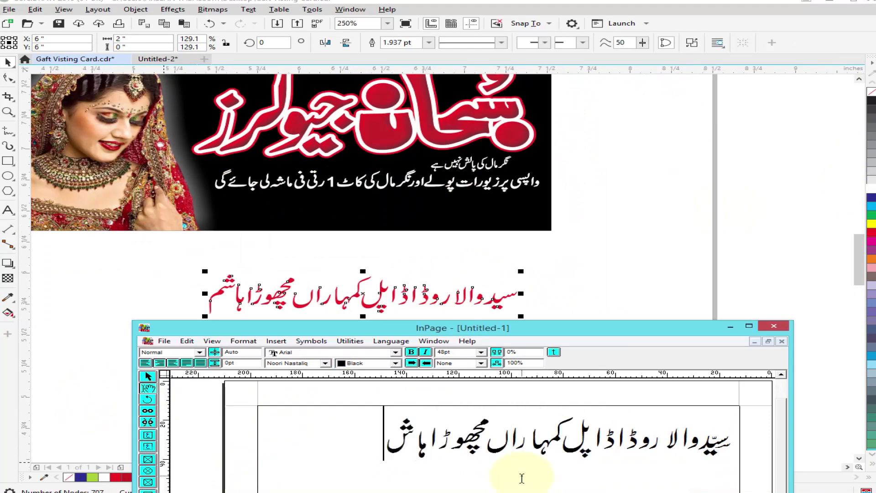
text(شم)
Apply a heavier Urdu typeface and a different font size to the whole address line.
key(ctrl+a)
scroll(297, 367, down, 3)
click(299, 406)
click(481, 352)
click(452, 390)
Copy the address text box, switch back to CorelDRAW and delete the old red address line.
click(148, 376)
right_click(487, 456)
click(520, 410)
click(132, 492)
key(Delete)
Draw a white rectangle across the black card's lower edge and PowerClip it inside the card.
scroll(301, 260, down, 1)
scroll(294, 250, up, 1)
click(8, 161)
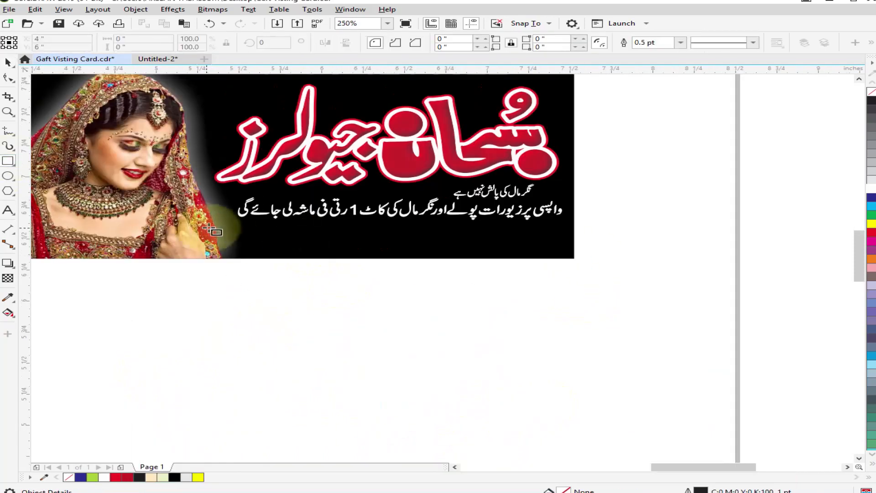
drag(582, 261, 583, 262)
scroll(351, 217, up, 1)
click(871, 188)
right_click(653, 281)
click(677, 246)
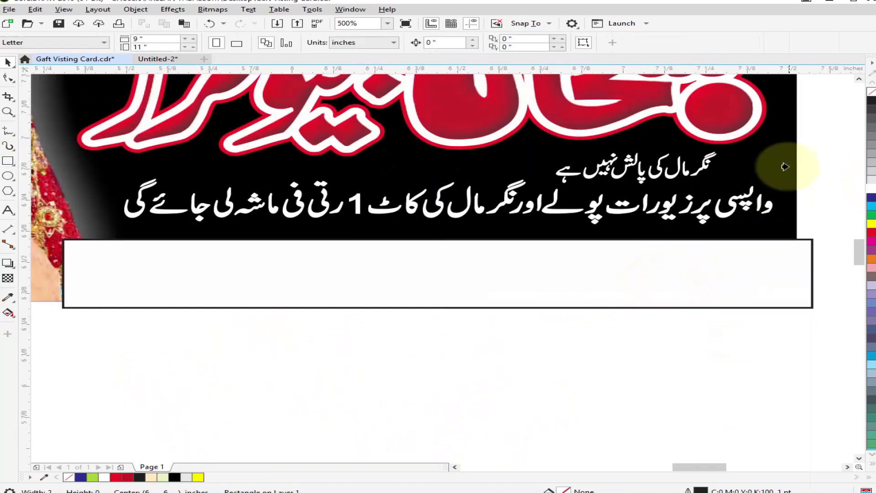
click(777, 189)
Within the card's PowerClip contents, bring the bride picture to the front and remove the white strip's outline.
scroll(453, 215, down, 1)
double_click(430, 229)
click(191, 229)
key(shift+Page_Up)
click(410, 241)
right_click(871, 92)
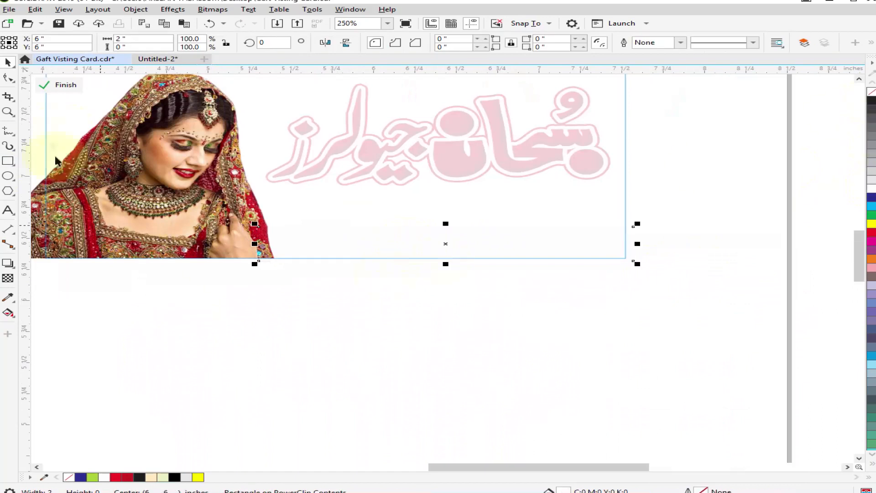
click(62, 86)
scroll(451, 266, down, 1)
key(ctrl+z)
double_click(287, 198)
right_click(340, 214)
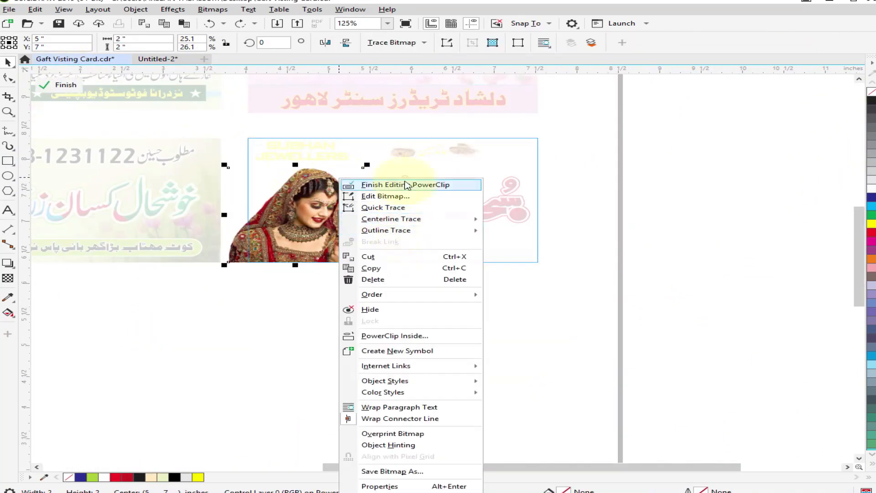
click(405, 184)
Copy the address text from the other open window, paste it into the drawing and scale it to 11%.
scroll(401, 338, down, 2)
click(287, 492)
right_click(502, 424)
click(524, 274)
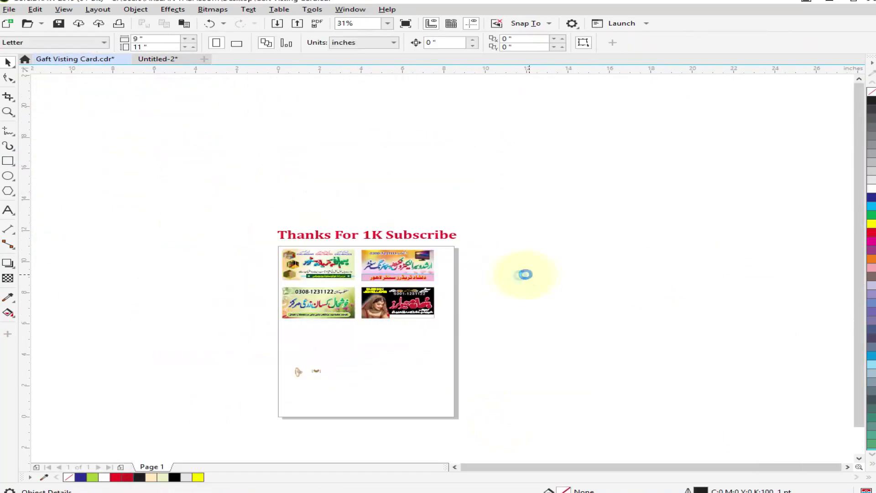
key(ctrl+v)
text(11)
key(Return)
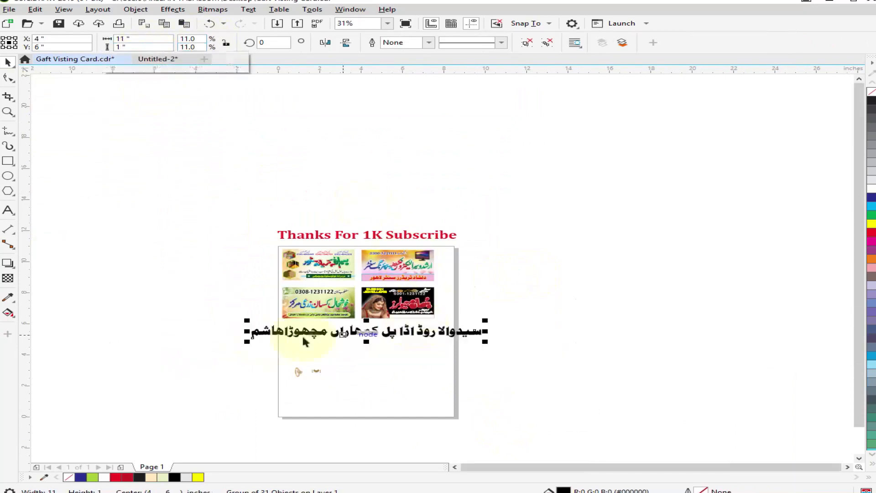
Shrink the address line to 2.0% scale, fit it inside the white strip of the jewellers card and fill it black.
drag(318, 344, 337, 339)
scroll(382, 327, up, 2)
drag(426, 338, 596, 287)
scroll(596, 283, up, 1)
drag(617, 318, 557, 324)
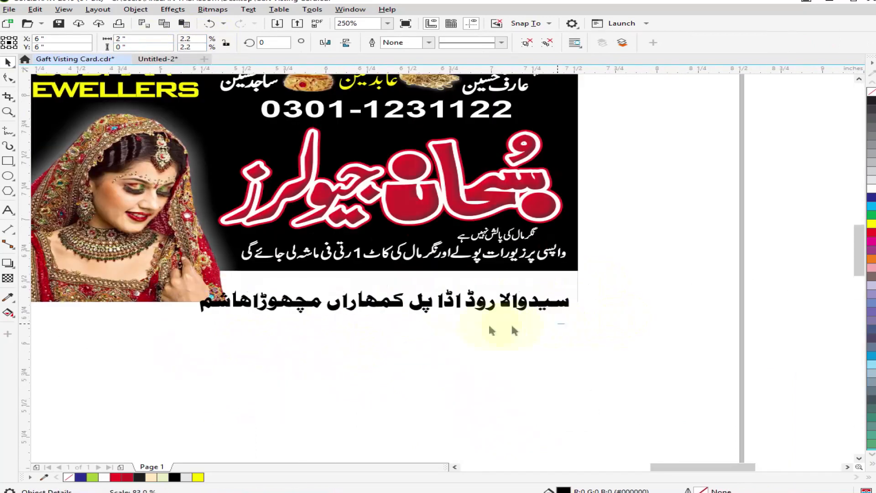
scroll(401, 297, up, 1)
drag(424, 283, 432, 279)
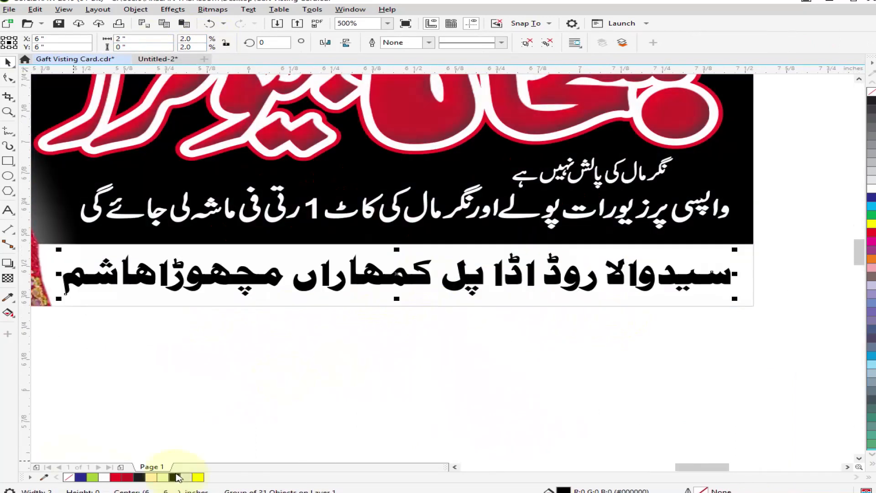
click(175, 476)
click(401, 351)
Move the remaining small jewellery pictures onto the black card, setting the earring between the bride and the Urdu title.
scroll(456, 262, down, 3)
drag(256, 369, 393, 294)
drag(219, 370, 408, 239)
scroll(408, 217, up, 2)
scroll(394, 222, down, 1)
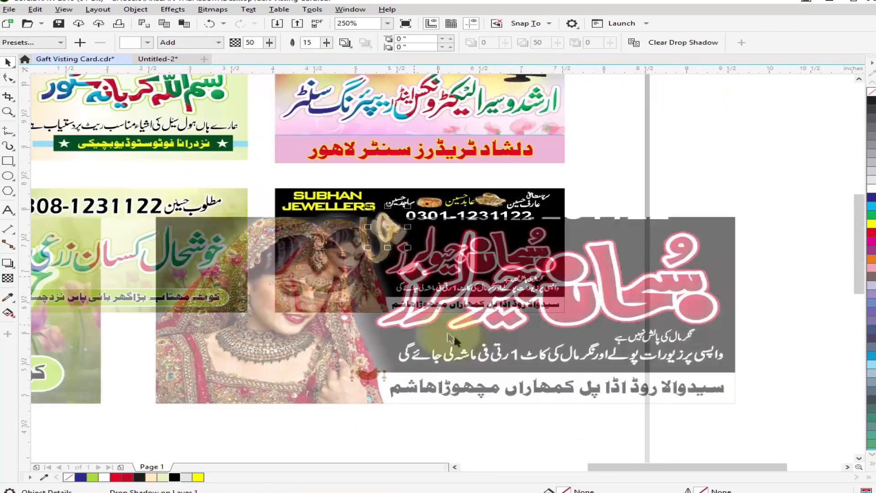
click(453, 337)
Shift the four cards together slightly sideways on the page and shrink the "Thanks For 1K Subscribe" heading above them.
scroll(438, 276, down, 1)
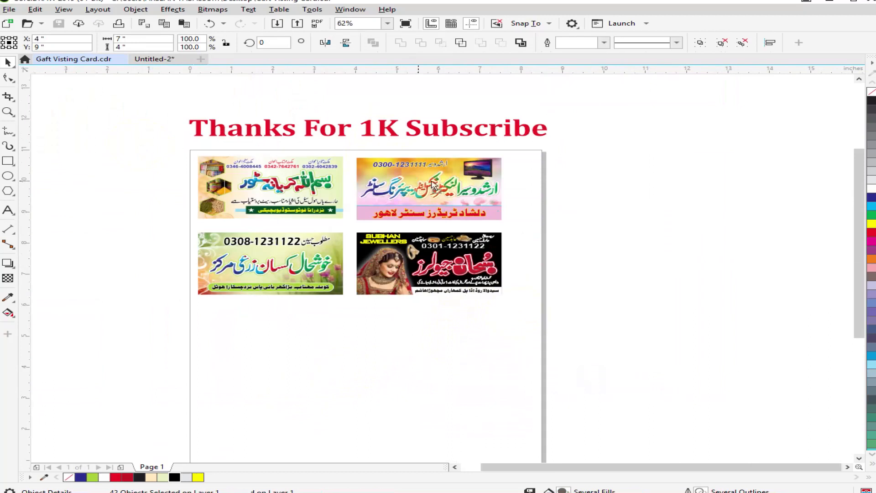
drag(431, 183, 446, 182)
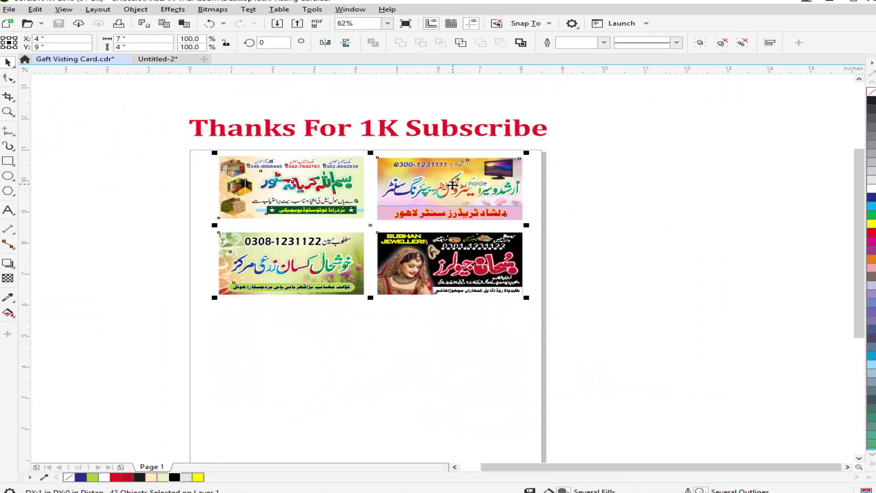
click(411, 149)
click(420, 132)
drag(552, 141, 540, 144)
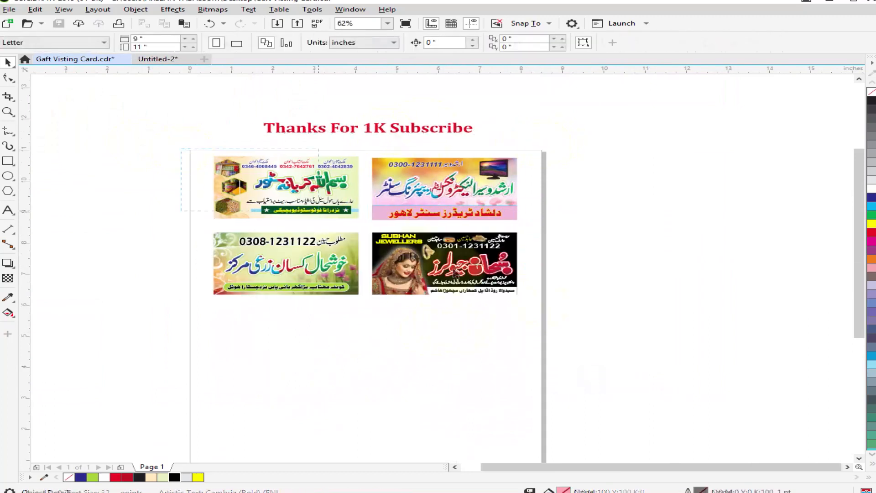